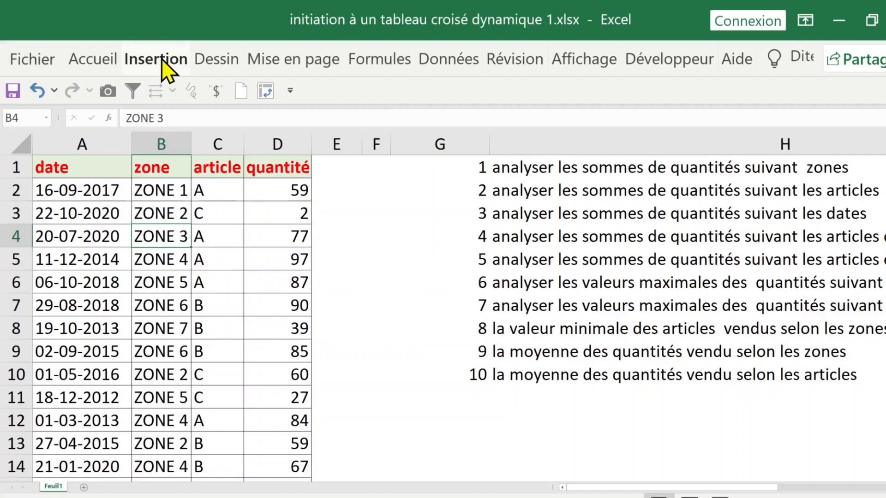
Step: Insert a PivotTable from the source data range on Feuil1, placed on a new worksheet
left_click(162, 61)
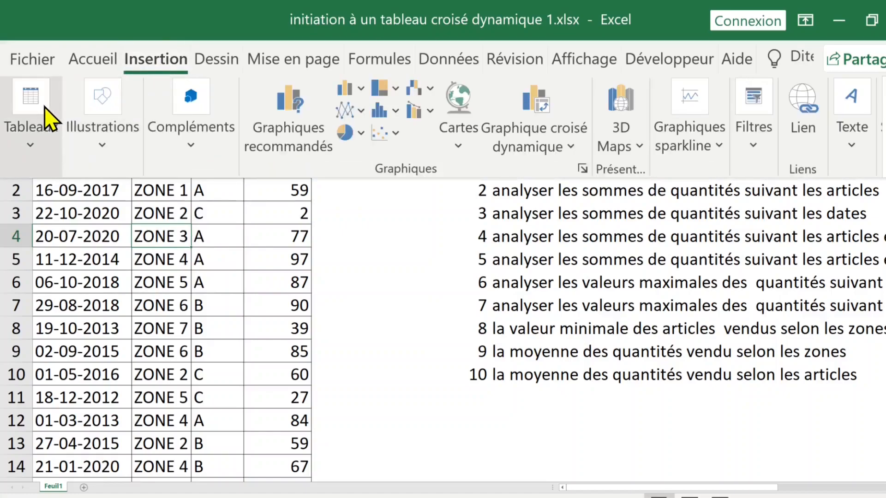
left_click(45, 109)
left_click(61, 209)
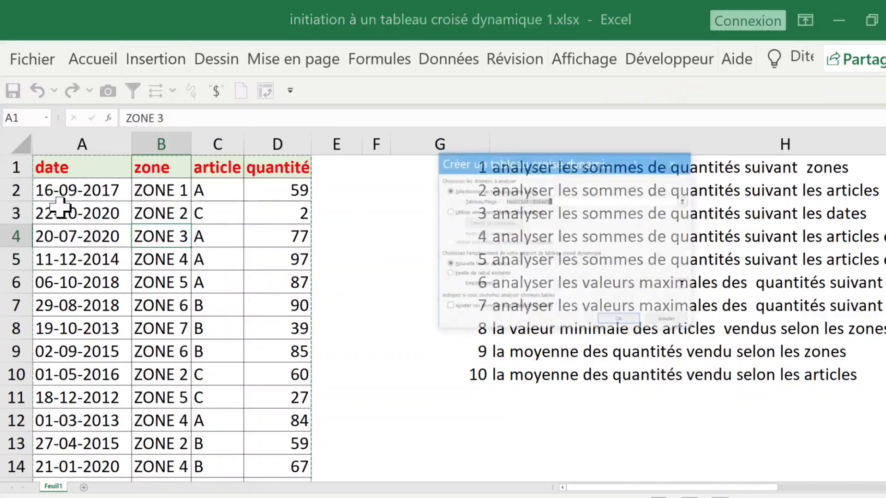
left_click_drag(572, 167, 500, 194)
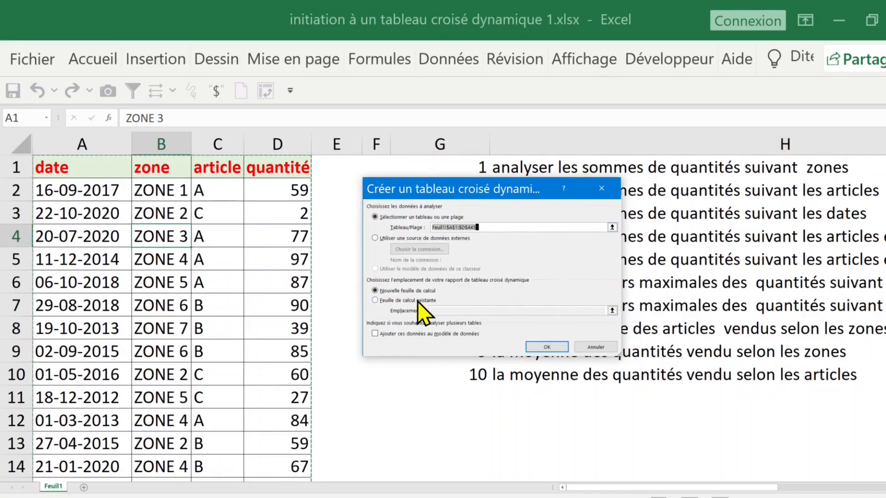
left_click(546, 347)
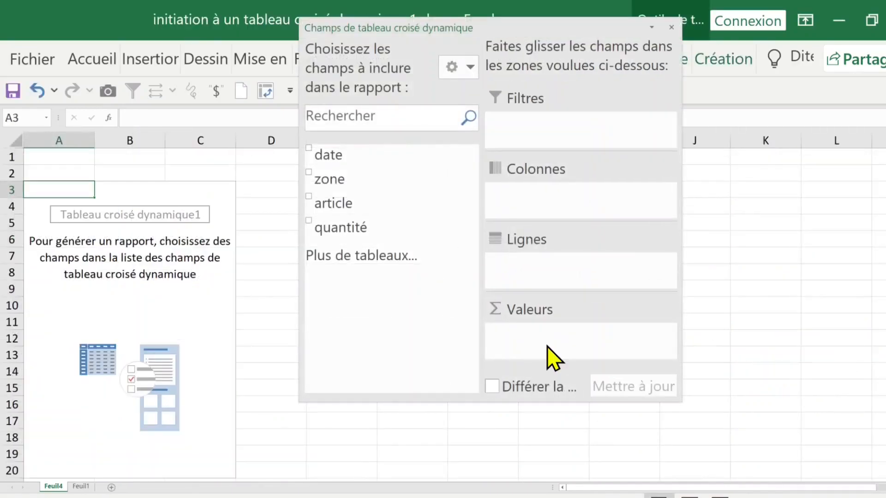
Step: Add zone to the PivotTable's rows and quantité to its values as a sum
left_click_drag(486, 25, 626, 39)
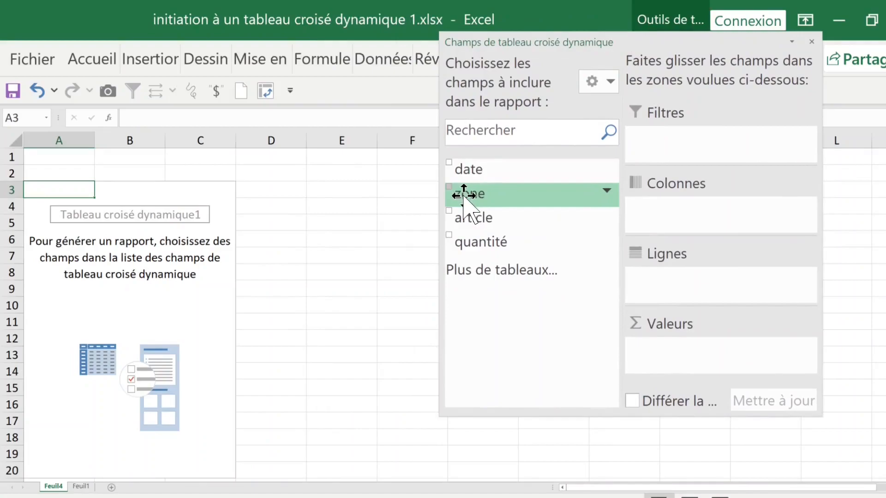
left_click_drag(464, 196, 675, 276)
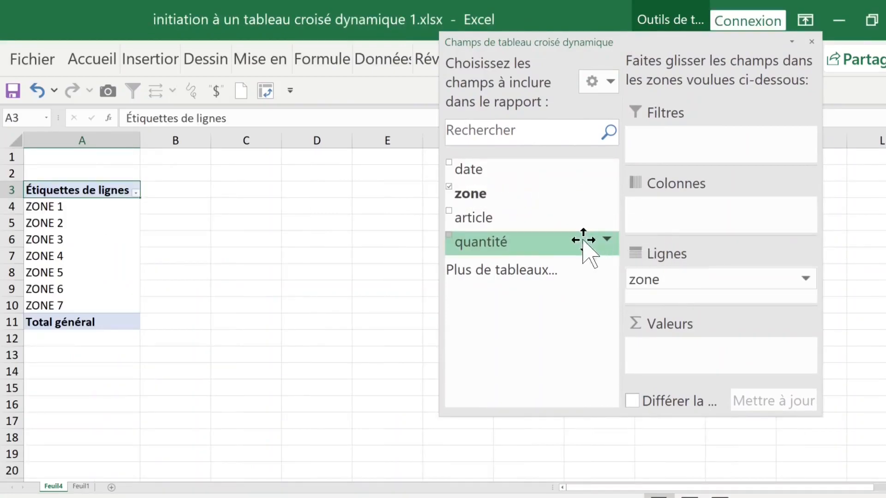
left_click_drag(487, 244, 691, 349)
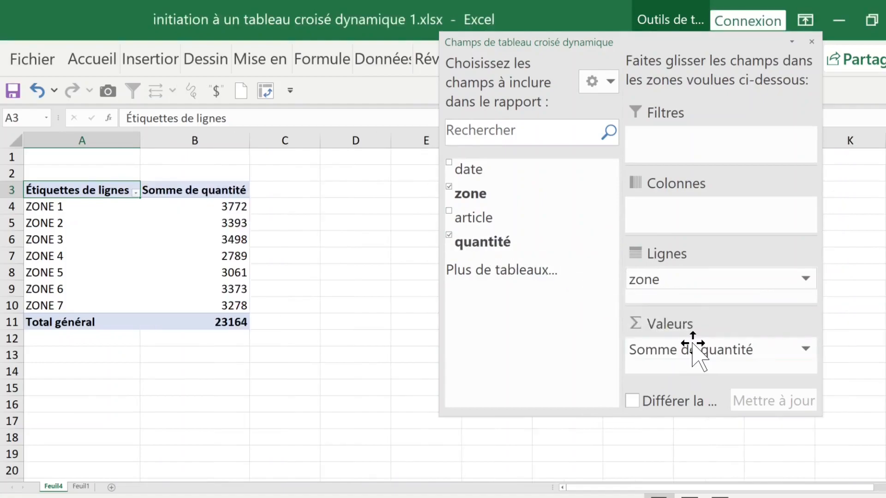
Step: Examine the quantity sums for each zone and the grand total in the PivotTable
left_click(213, 210)
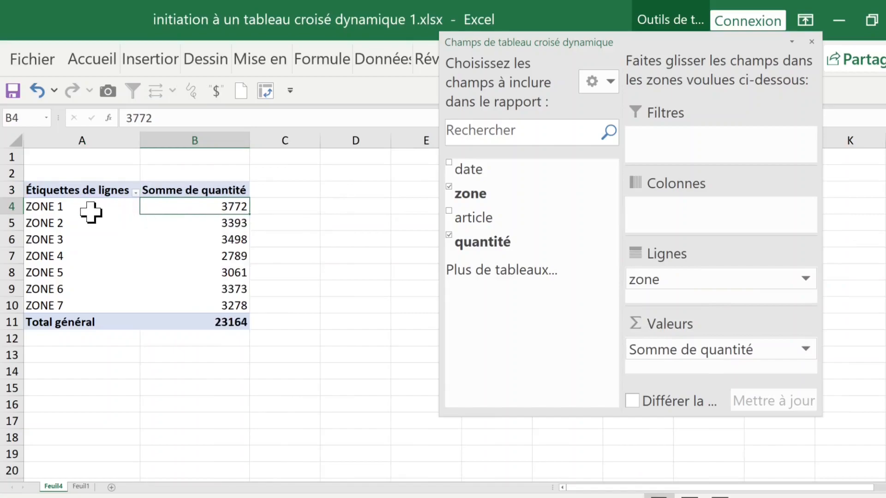
left_click_drag(62, 208, 234, 303)
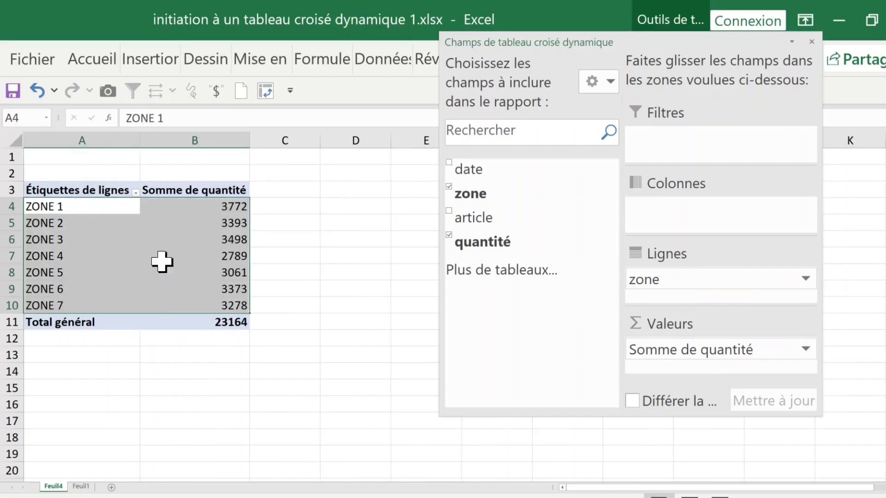
left_click(73, 209)
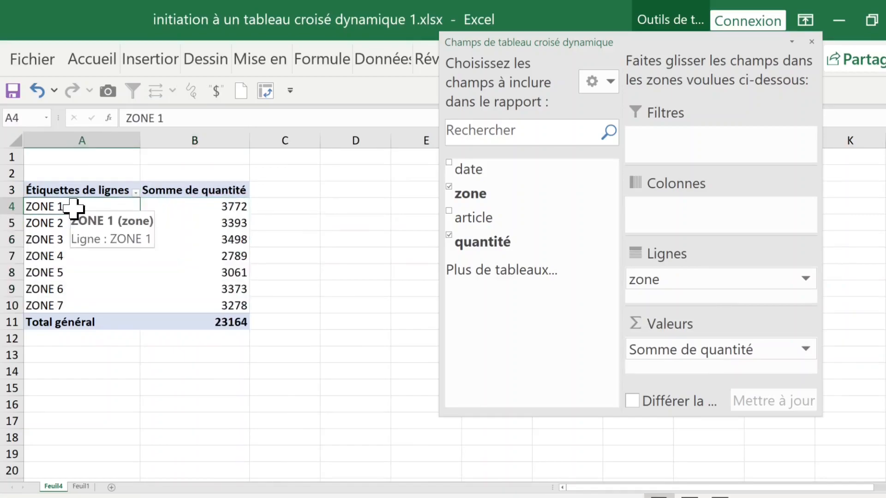
key("Down")
key("Down")
key("Down")
key("Down")
key("Down")
key("Down")
key("Down")
key("Down")
key("Down")
key("Down")
key("Down")
key("Down")
key("Down")
key("Down")
key("Down")
key("Down")
key("Down")
key("Down")
key("Down")
key("Down")
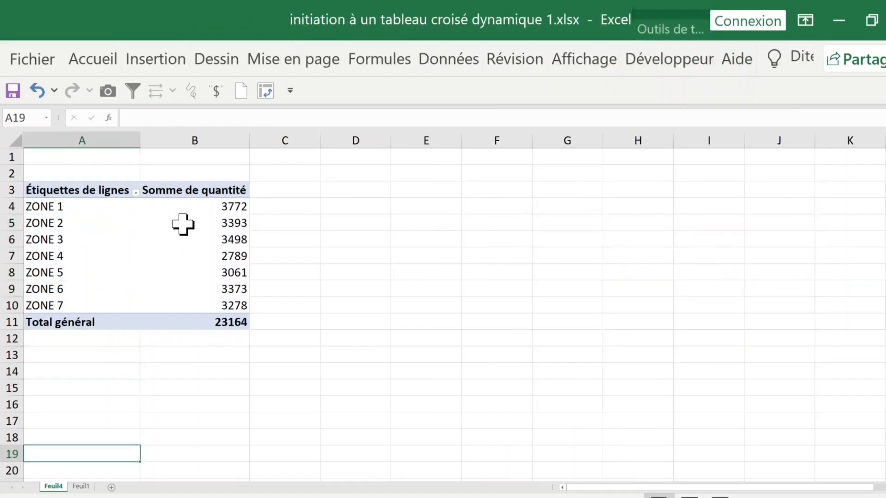
left_click(199, 235)
scroll(213, 227, "up", 3)
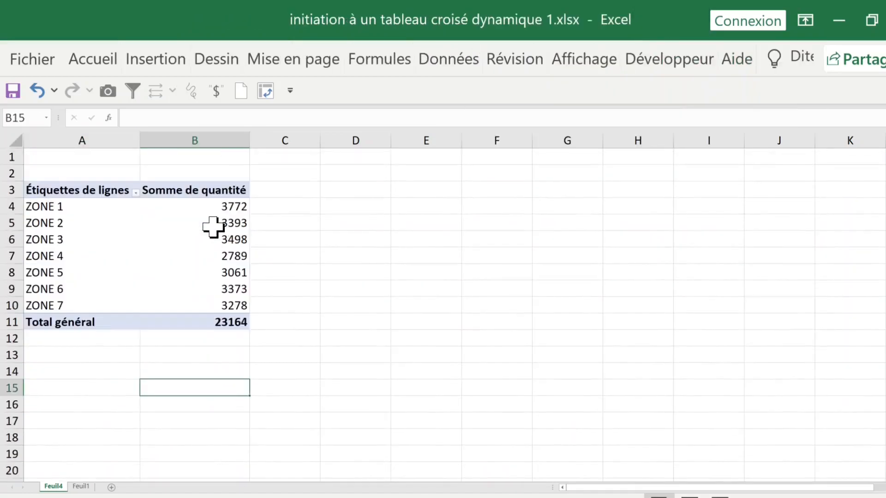
scroll(214, 227, "up", 3, "ctrl")
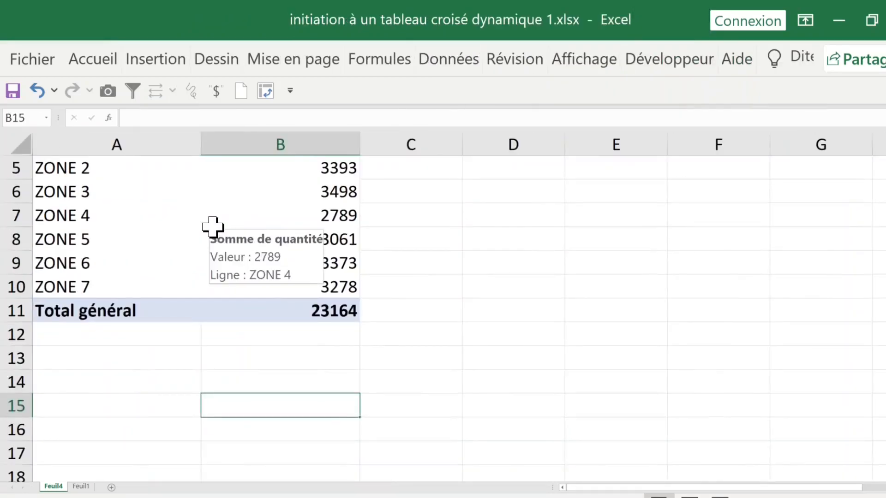
left_click(215, 226)
scroll(216, 228, "up", 2)
left_click_drag(89, 223, 313, 390)
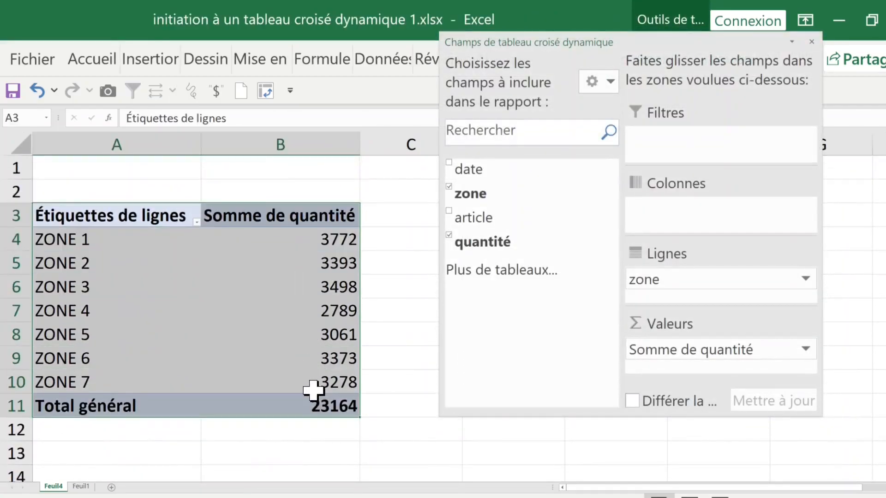
left_click(307, 401)
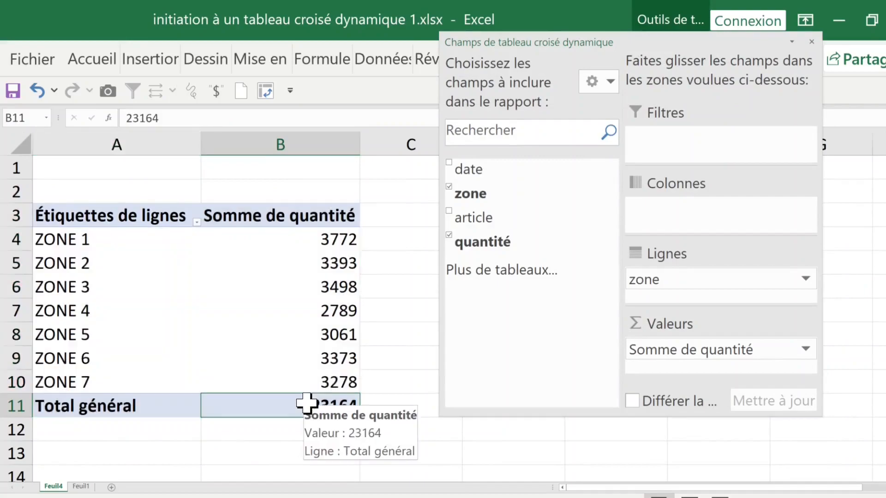
Step: Hide the PivotTable field list and set the zone report's layout to tabular form
left_click(811, 42)
left_click(664, 68)
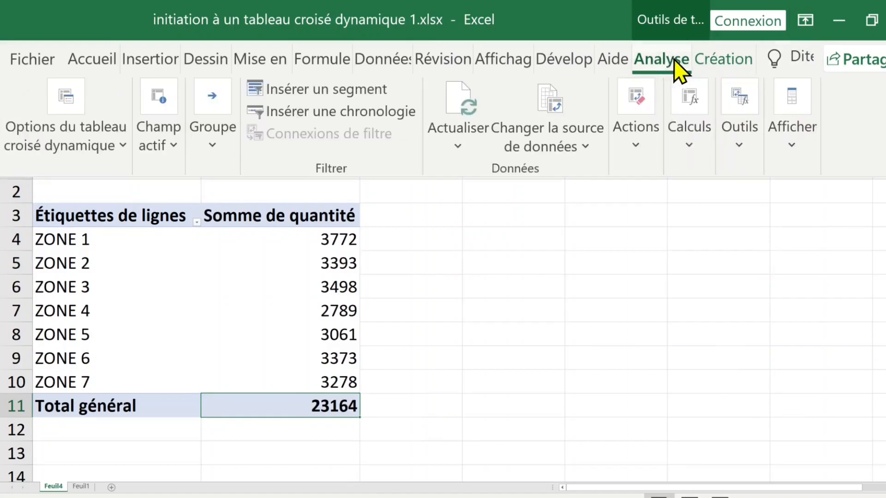
left_click(722, 60)
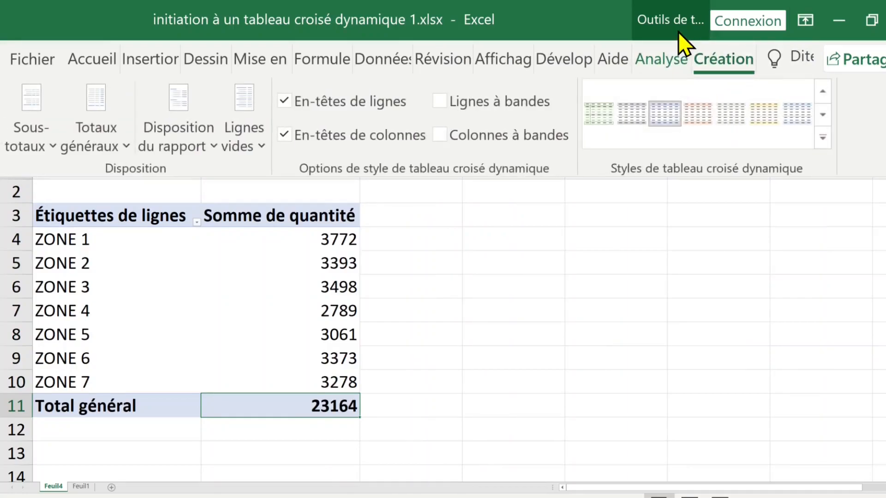
left_click(202, 149)
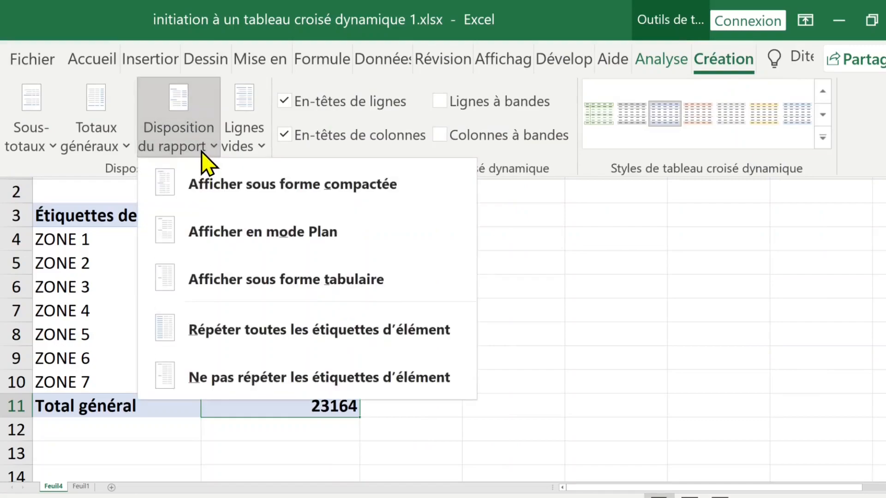
left_click(268, 282)
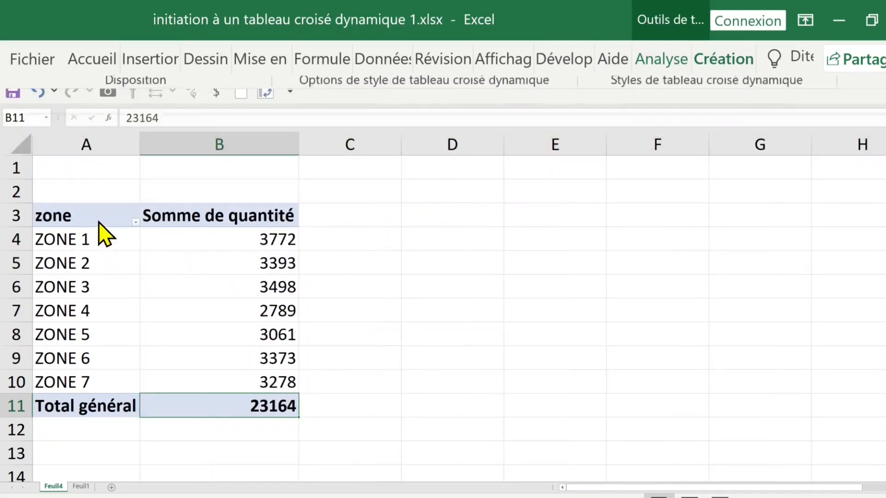
left_click(198, 220)
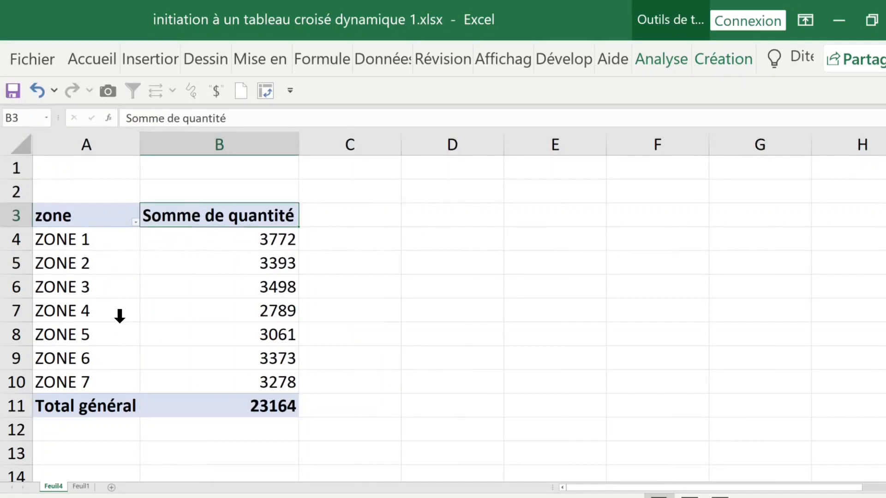
left_click(285, 404)
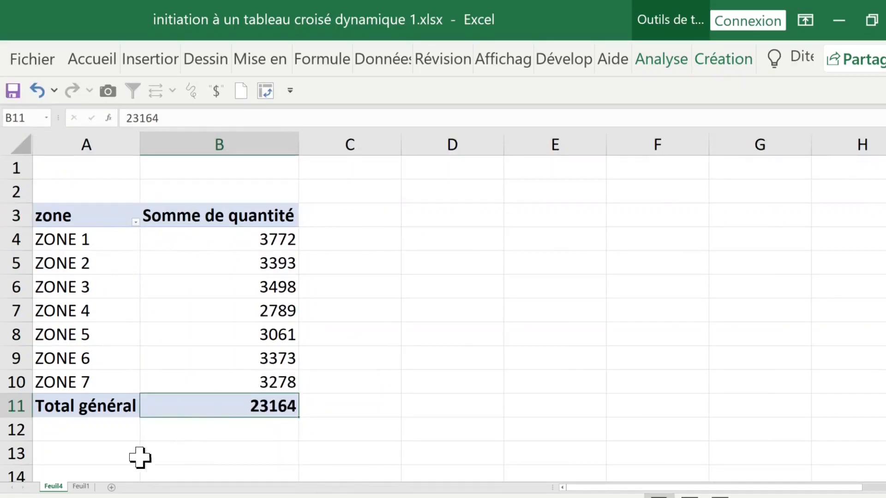
Step: On Feuil1, highlight the first analysis task, about quantity sums by zone, with a light green fill
left_click(81, 486)
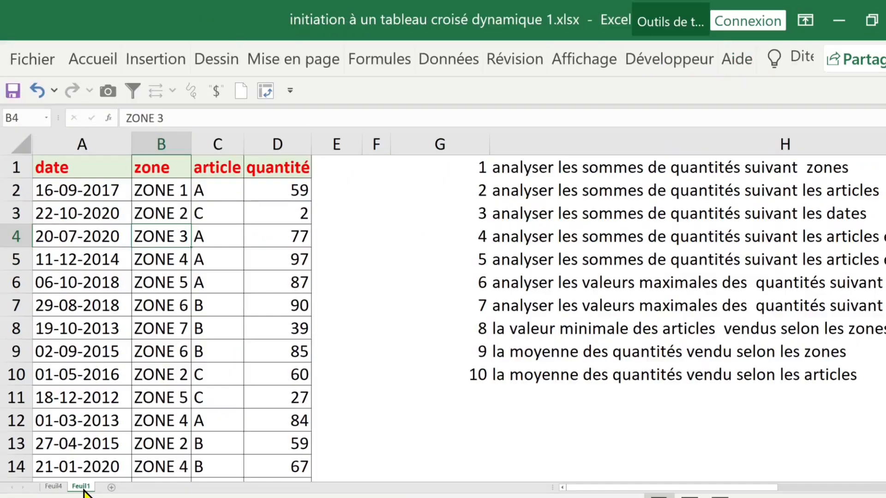
left_click(489, 169)
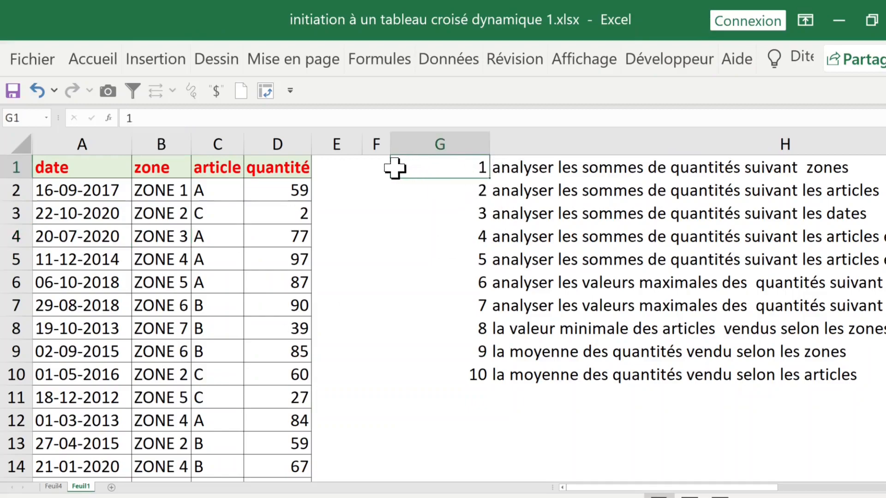
left_click(827, 180, "shift")
left_click_drag(827, 180, 821, 174)
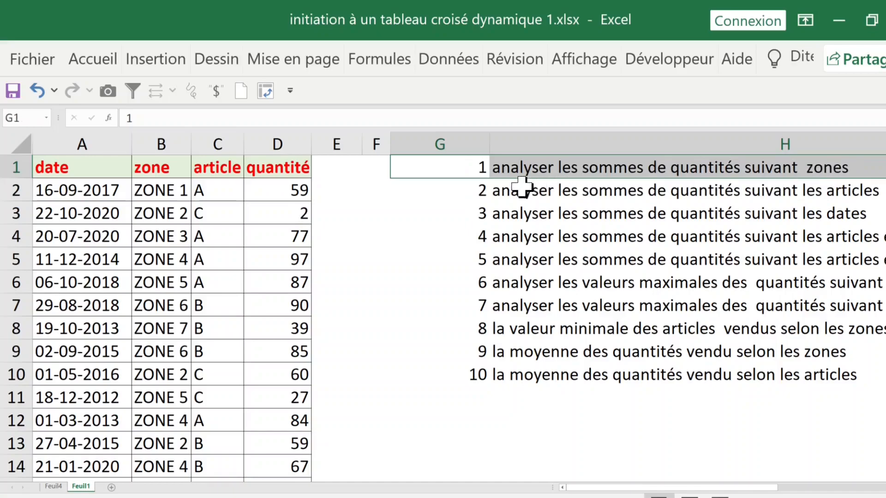
left_click(93, 65)
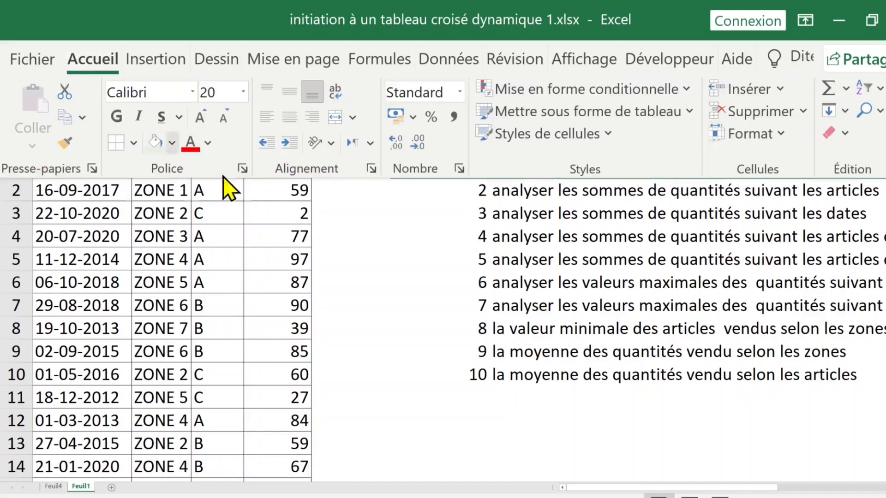
left_click(530, 206)
left_click(526, 205)
left_click(499, 192)
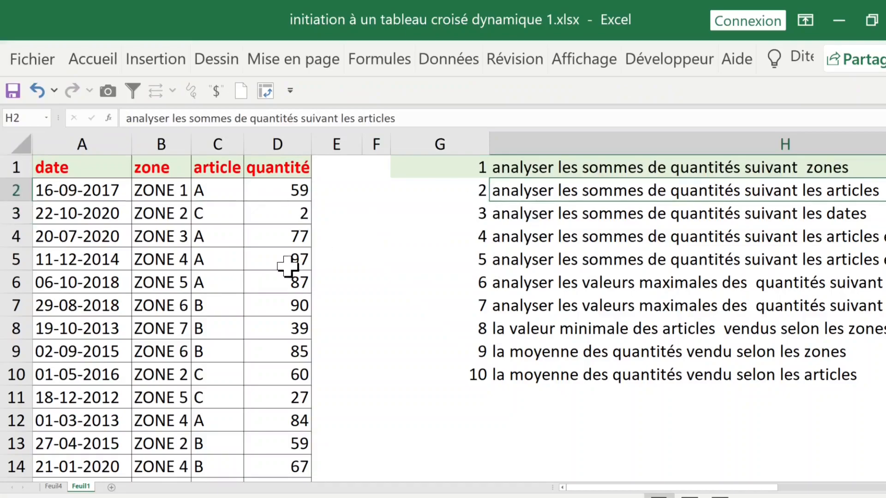
Step: Insert another PivotTable from the Feuil1 data on a new worksheet for the analysis by article
left_click(200, 267)
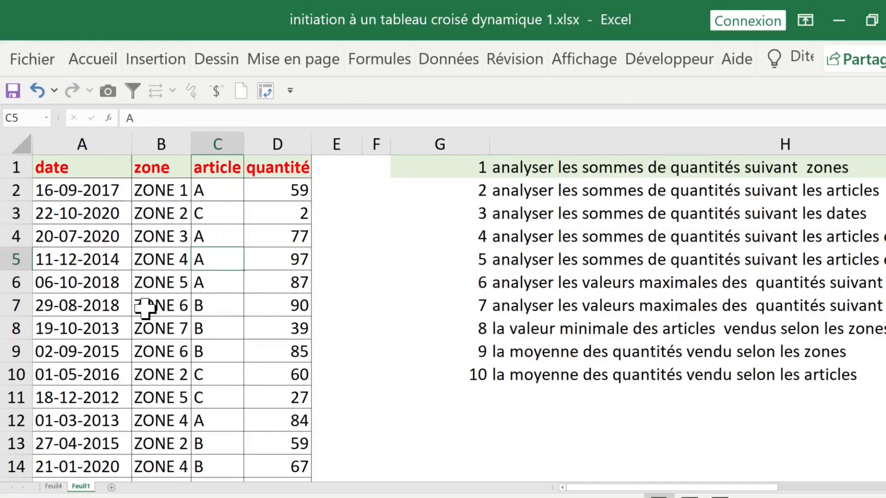
left_click(151, 68)
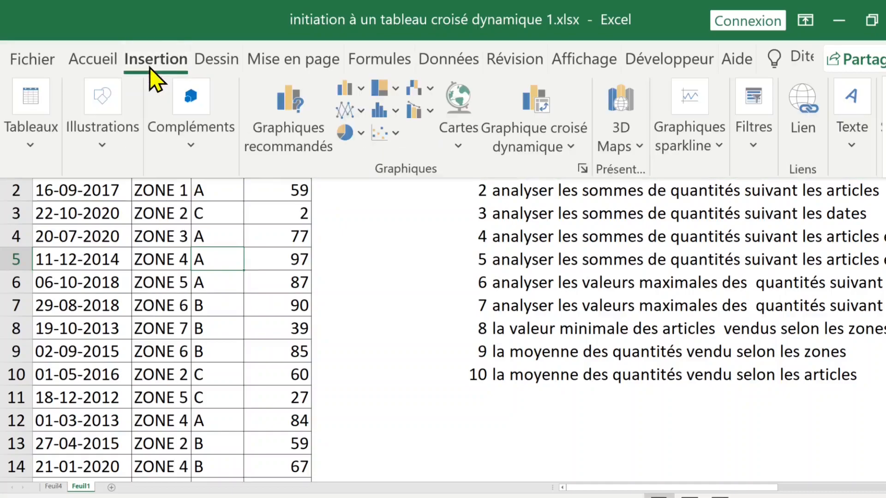
left_click(31, 155)
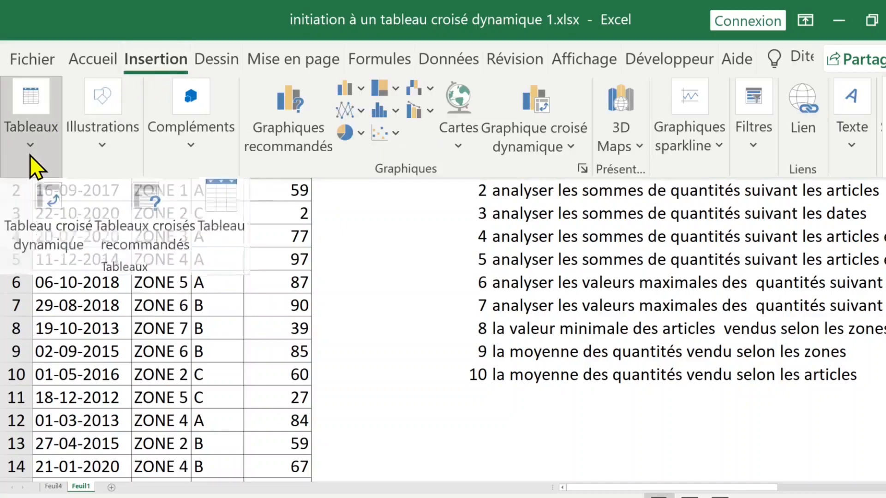
left_click(53, 215)
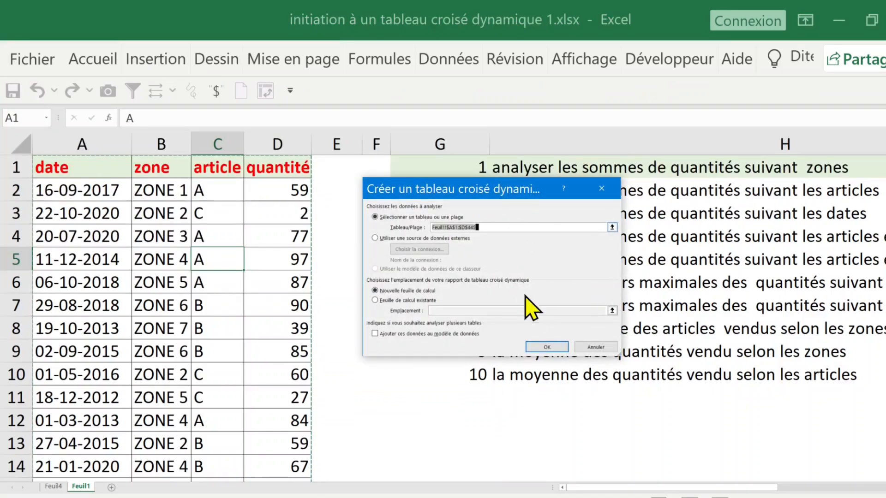
left_click(552, 347)
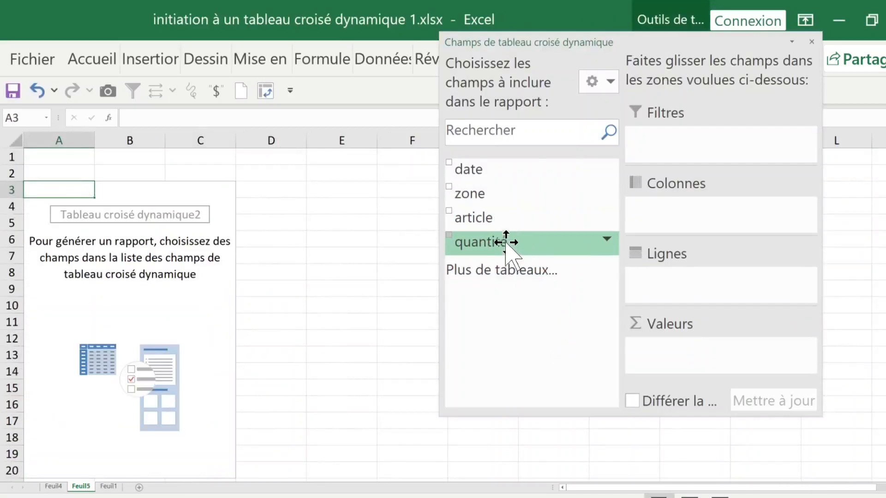
Step: Add article to the new PivotTable's rows and the sum of quantité to its values, and review the resulting table
left_click_drag(492, 221, 670, 280)
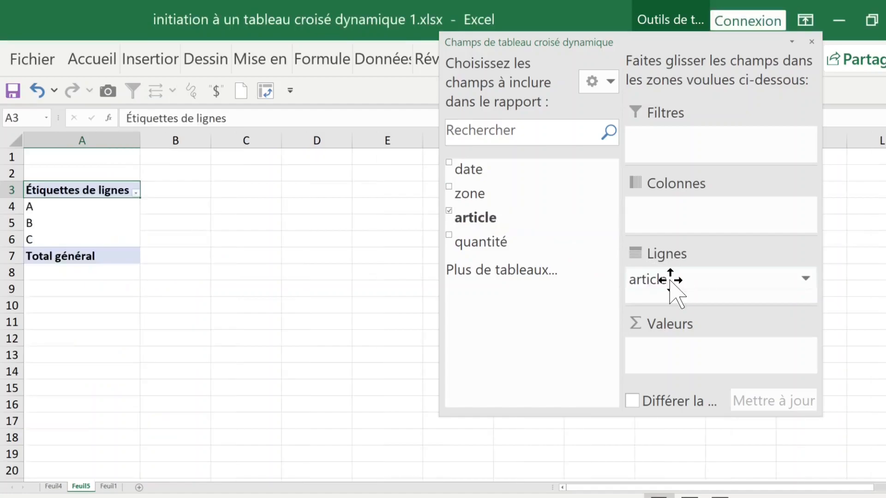
left_click_drag(488, 242, 706, 368)
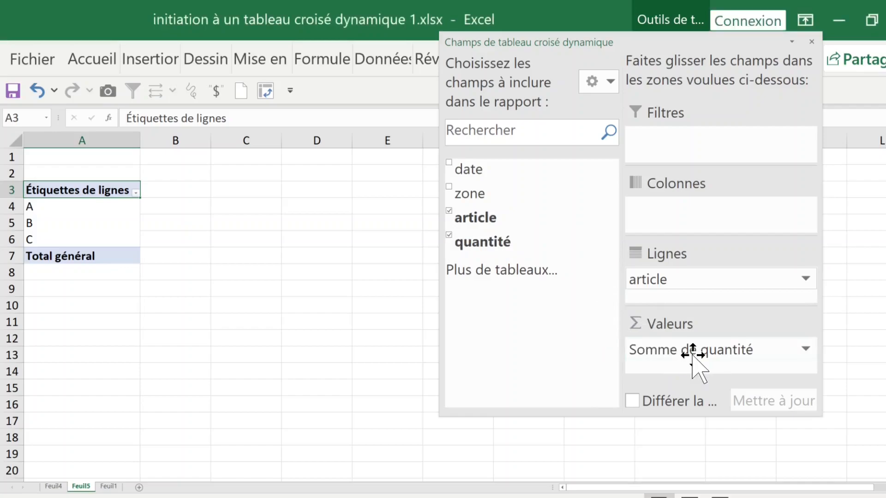
left_click(268, 303)
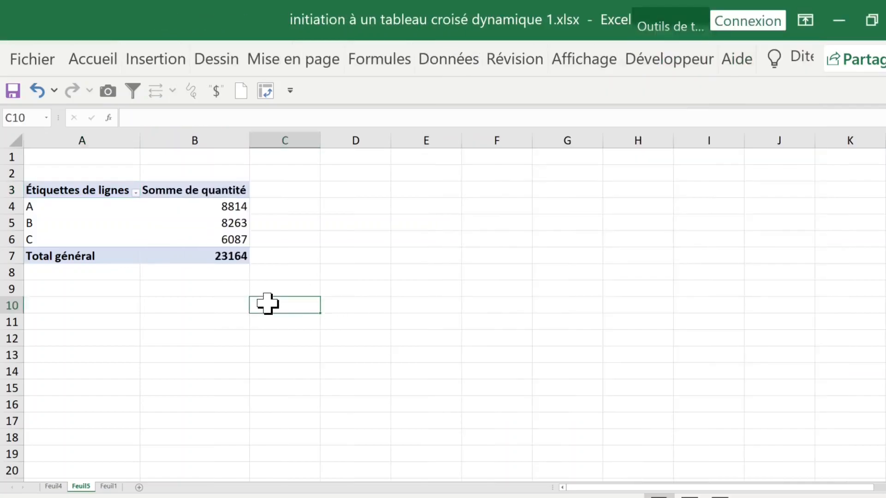
left_click_drag(44, 174, 242, 257)
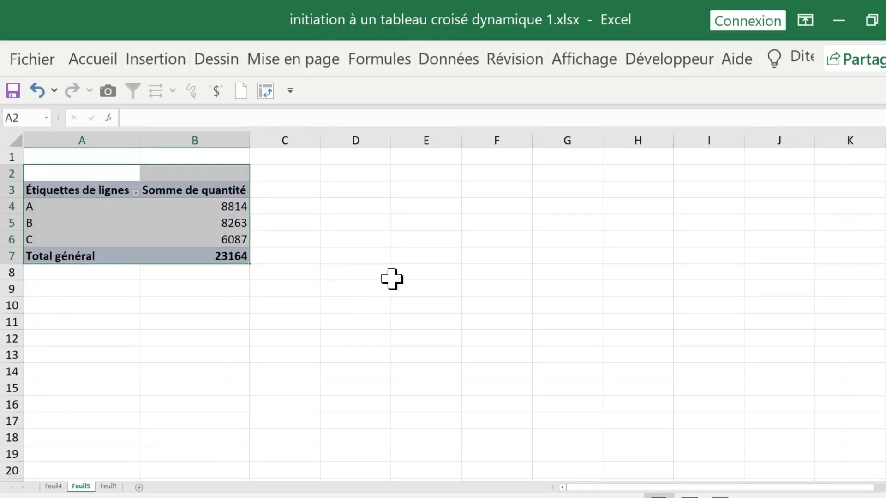
Step: Hide the PivotTable field list and set the article report's layout to tabular form
scroll(243, 239, "up", 3)
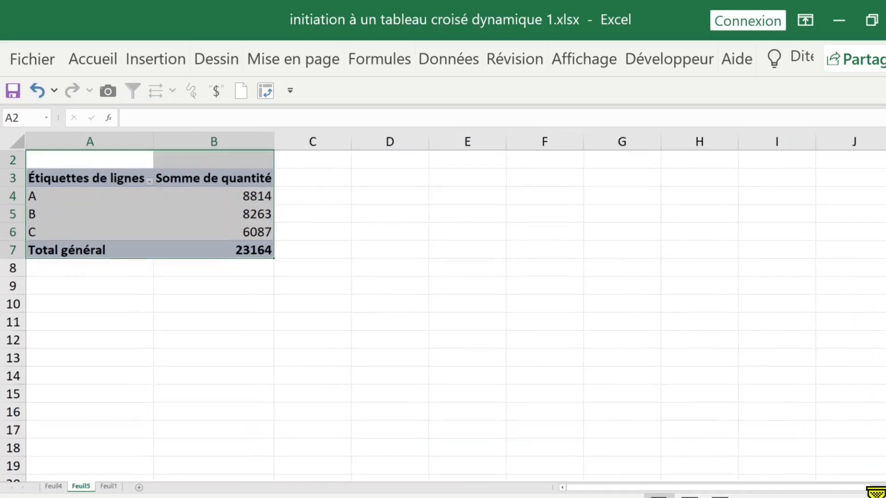
left_click(243, 239)
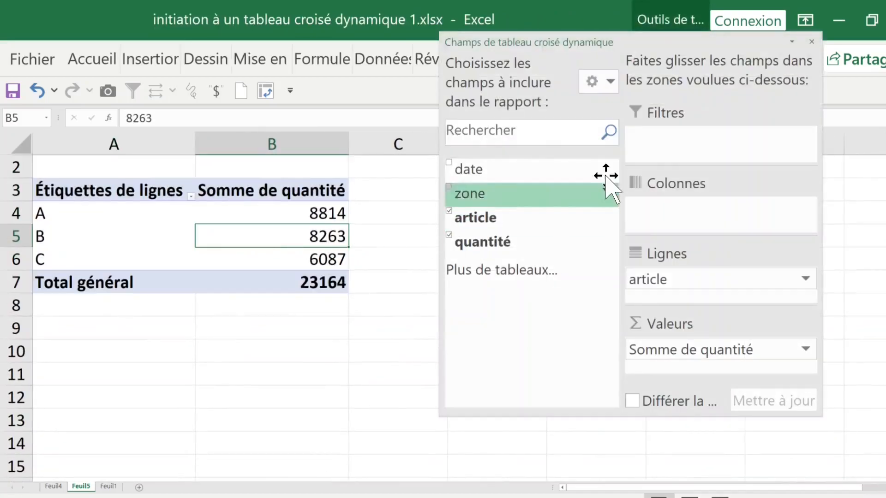
left_click(812, 41)
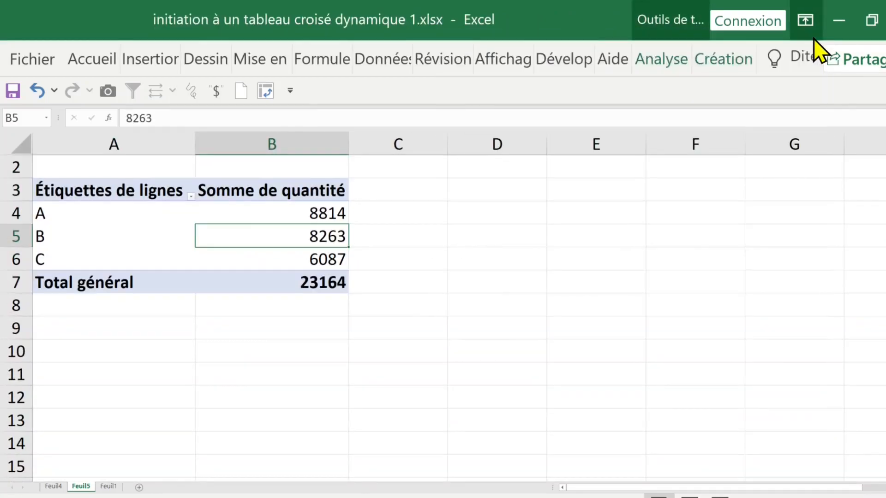
left_click(667, 62)
left_click(715, 65)
left_click(206, 148)
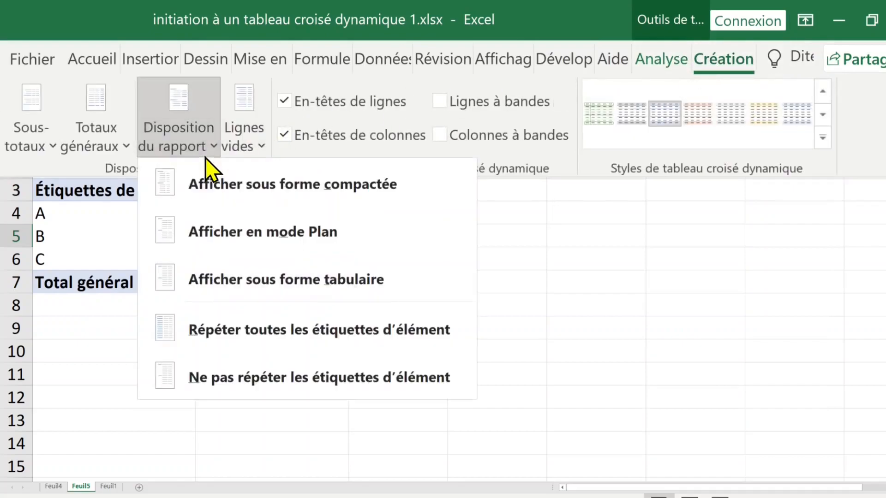
left_click(322, 297)
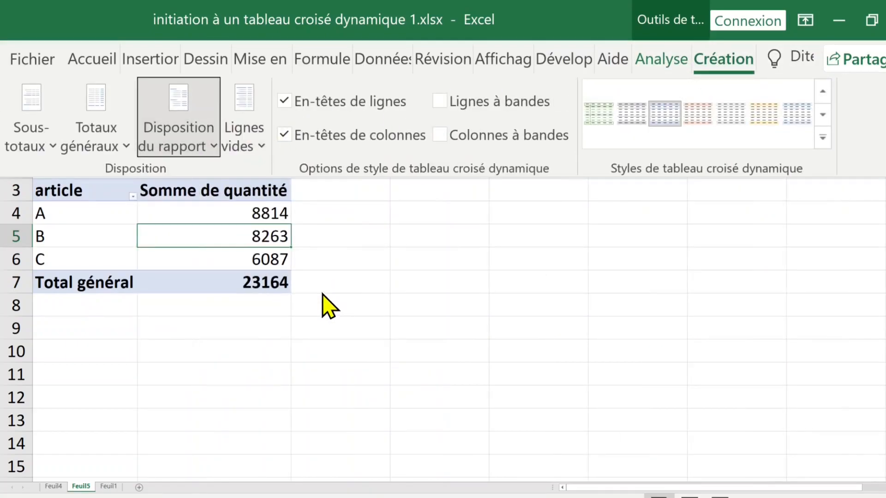
left_click(80, 219)
left_click(188, 211)
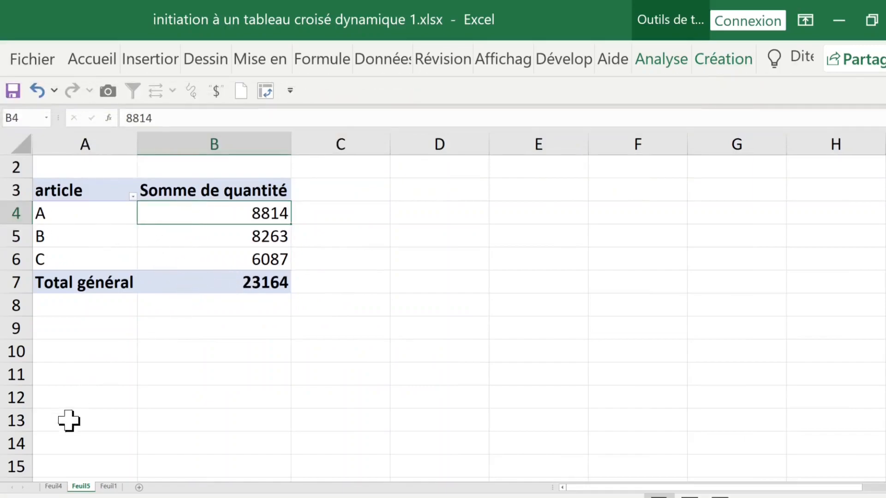
Step: Rename the Feuil1 sheet as base
left_click(81, 487)
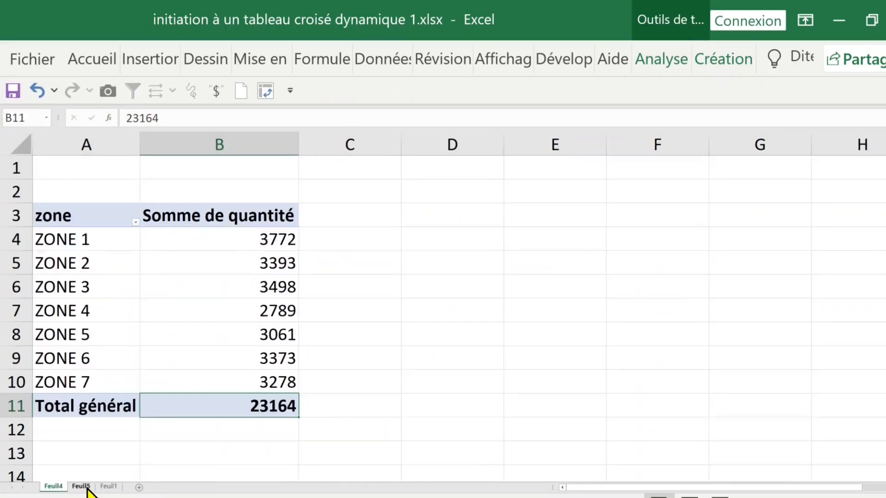
left_click(108, 486)
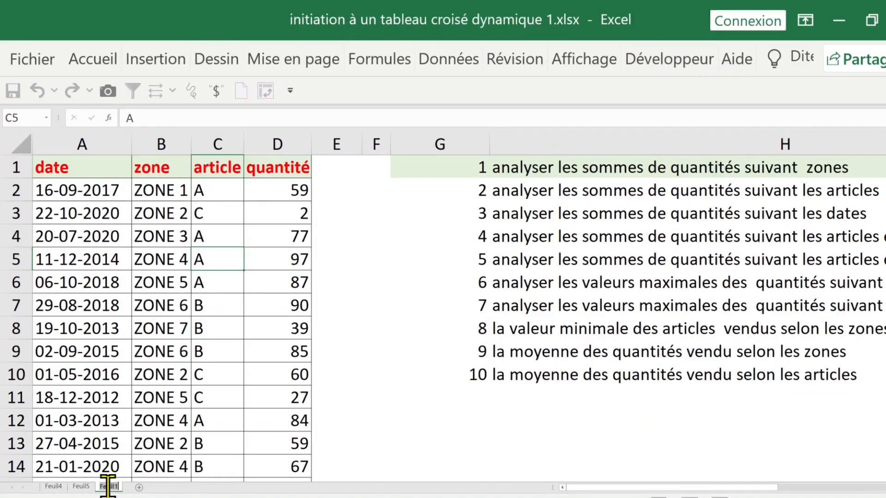
type("base")
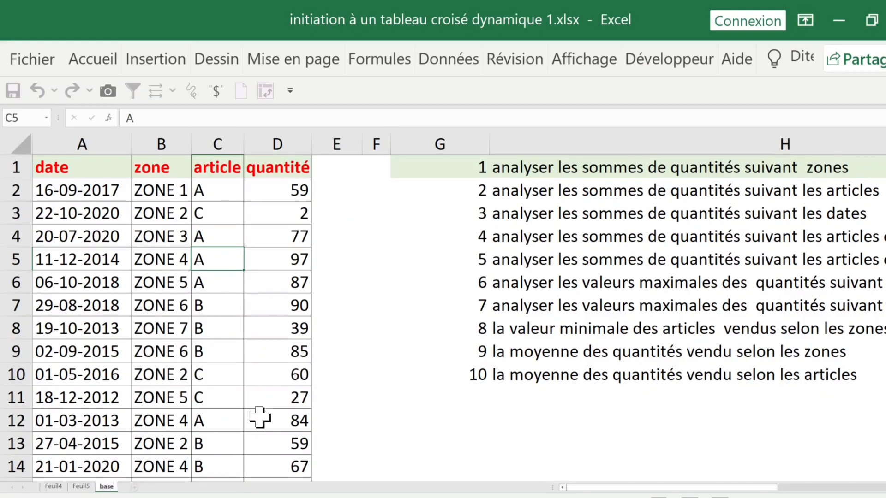
Step: On the base sheet, highlight the second analysis task, about quantity sums by article, with a light green fill
left_click(334, 373)
left_click_drag(480, 187, 761, 187)
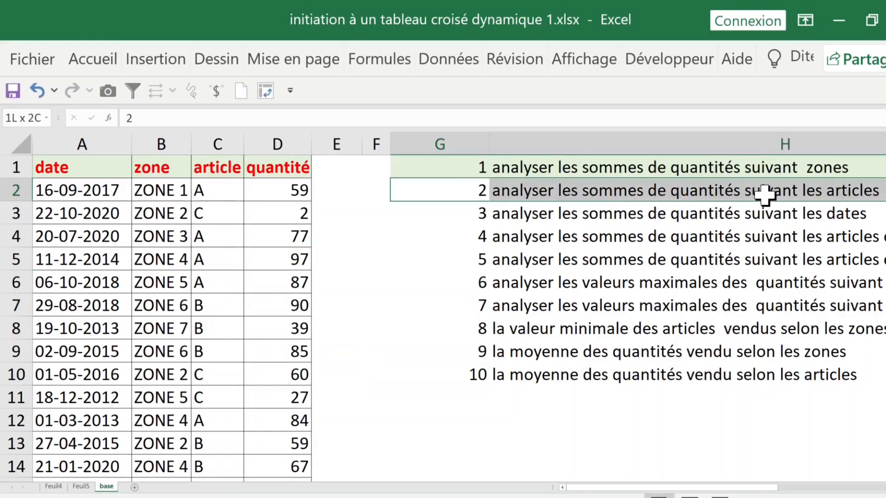
left_click(105, 61)
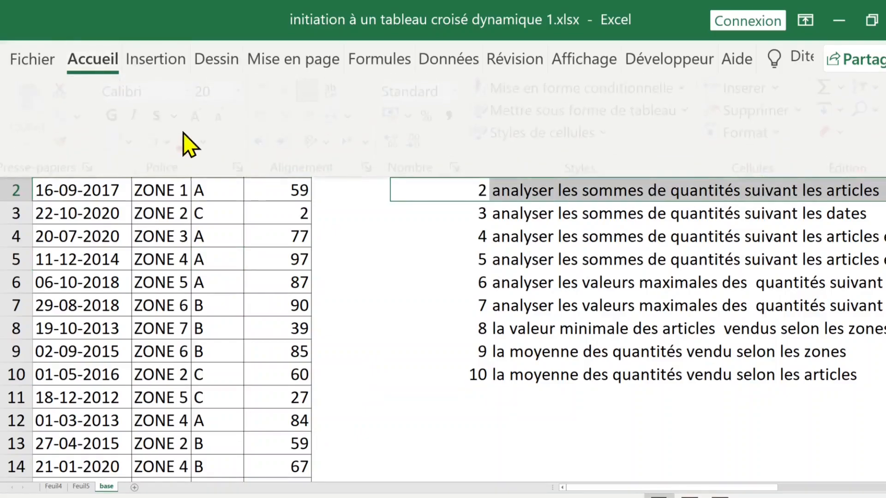
left_click(161, 144)
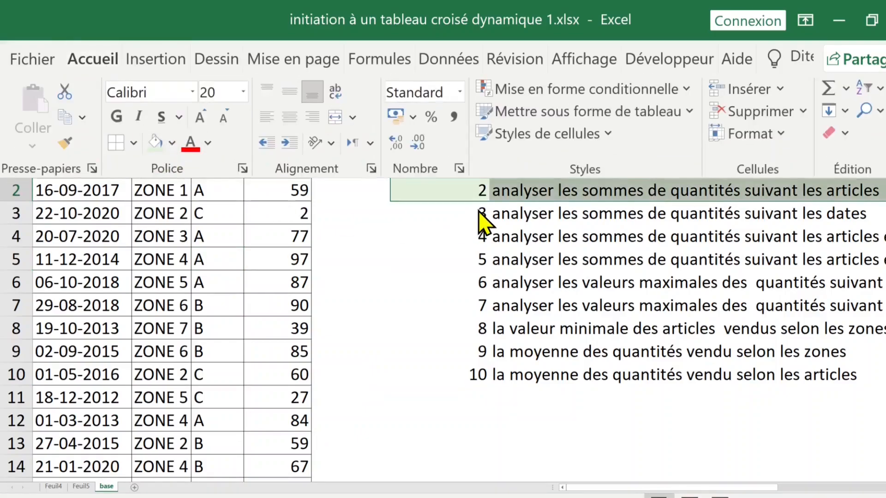
left_click(470, 214)
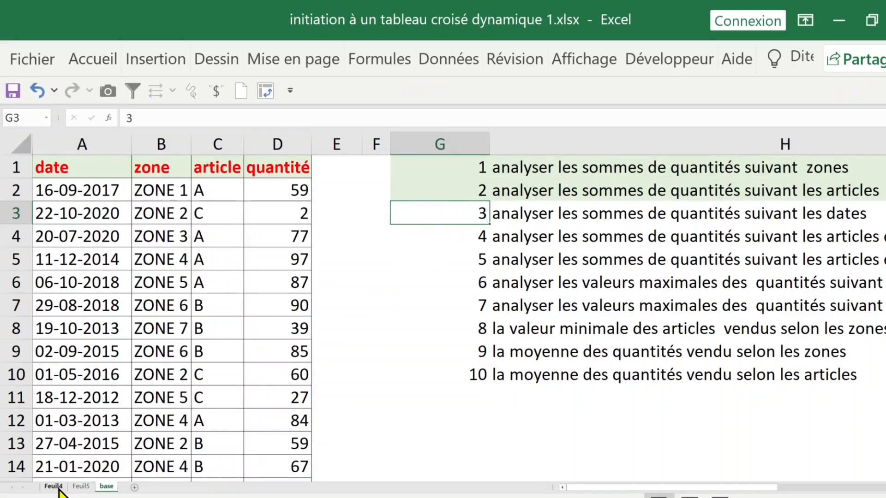
Step: Insert a PivotTable from the base data on a new worksheet, with date in rows and the sum of quantité in values
left_click(187, 309)
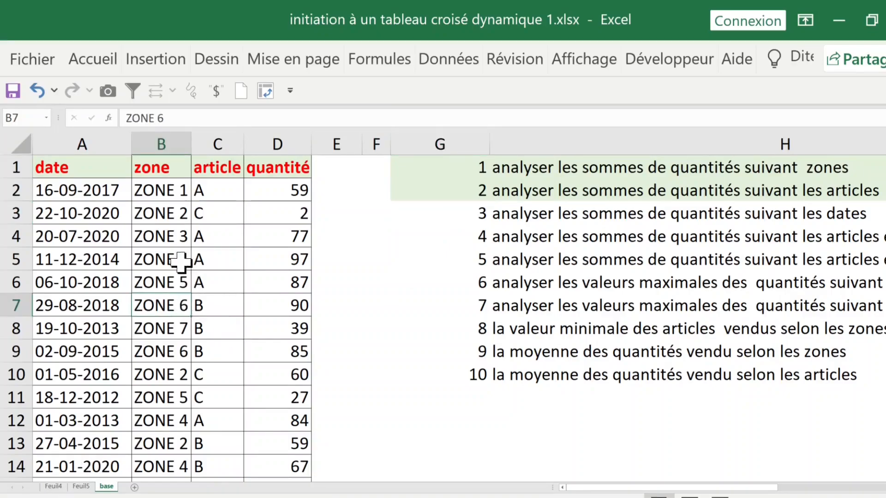
left_click(146, 261)
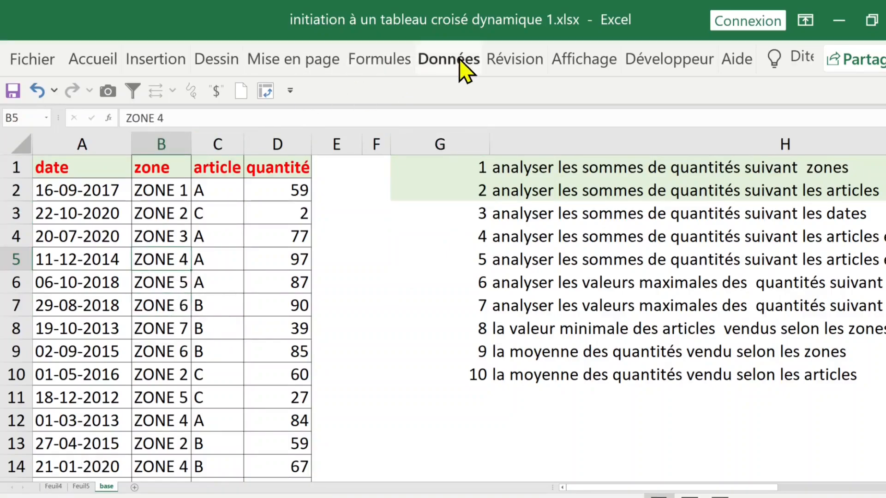
left_click(156, 59)
left_click(44, 106)
left_click(44, 210)
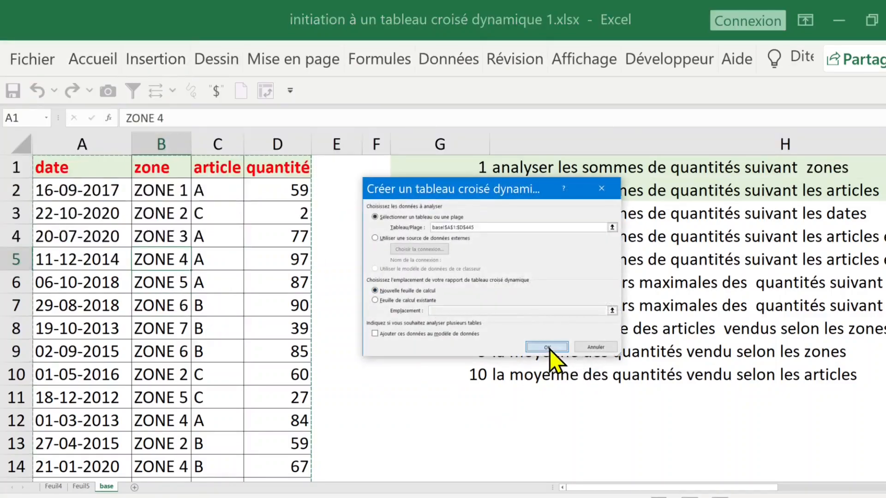
left_click(548, 347)
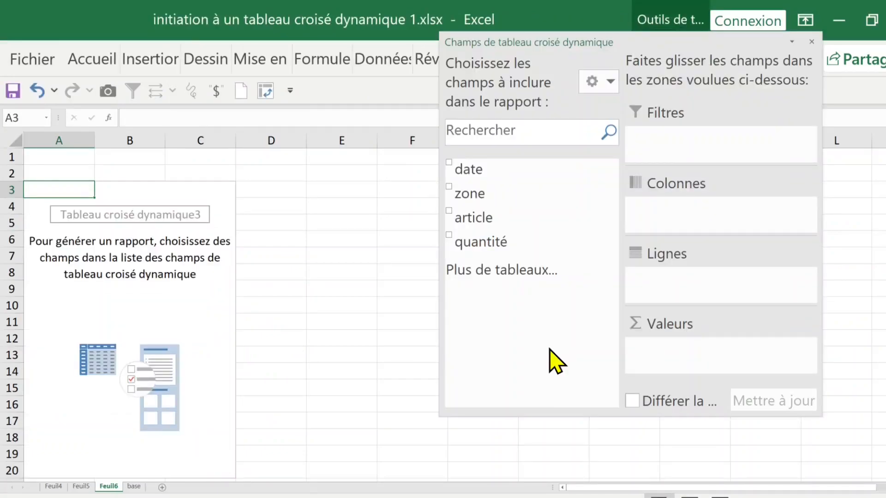
left_click_drag(478, 169, 659, 297)
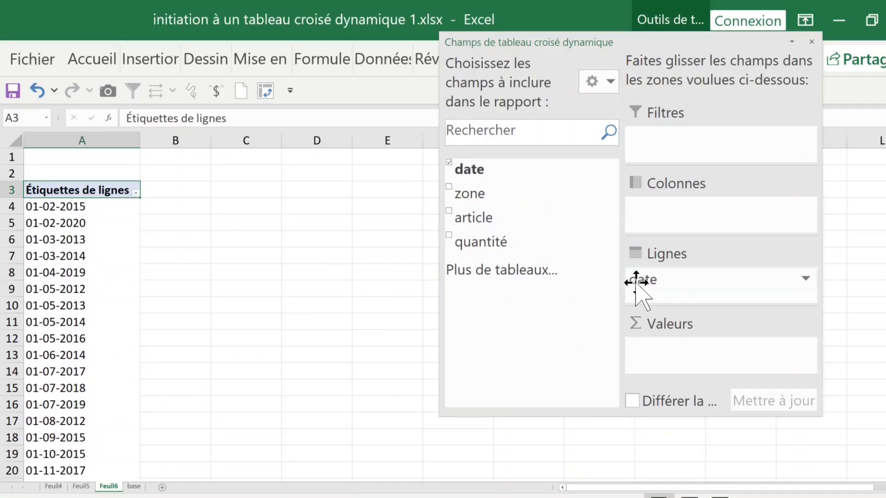
left_click_drag(502, 251, 679, 349)
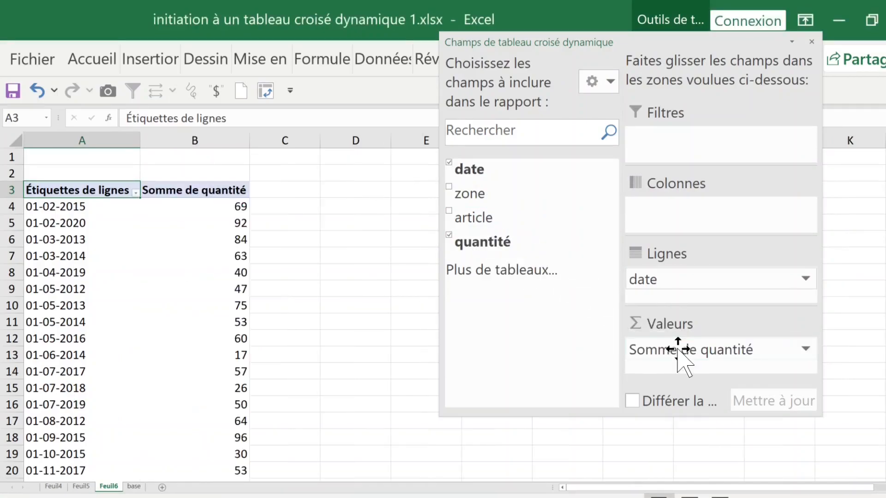
Step: Examine the date row labels and their quantity sums throughout the new PivotTable
left_click(90, 223)
left_click(89, 255)
left_click(90, 323)
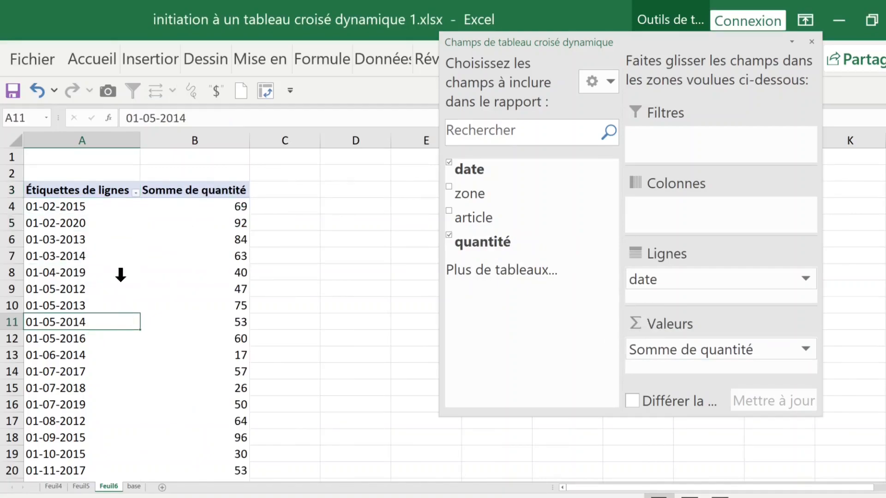
left_click(121, 275)
left_click(92, 275)
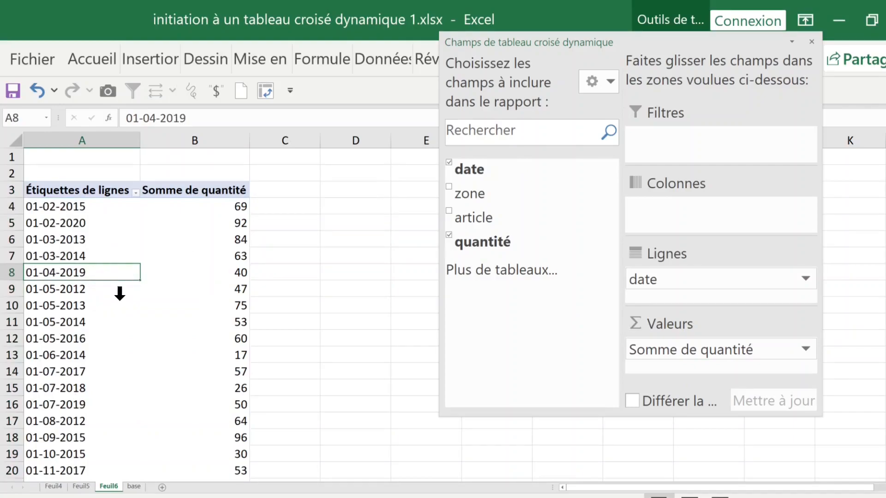
scroll(120, 293, "down", 12)
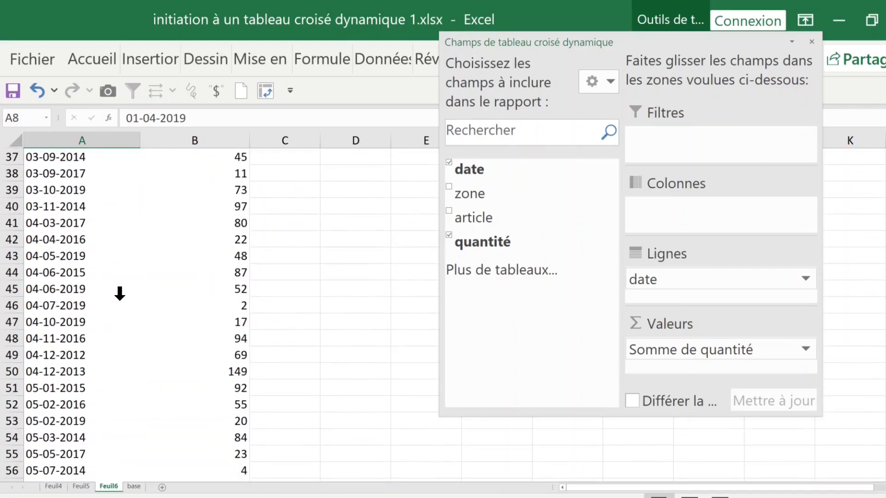
scroll(120, 293, "up", 12)
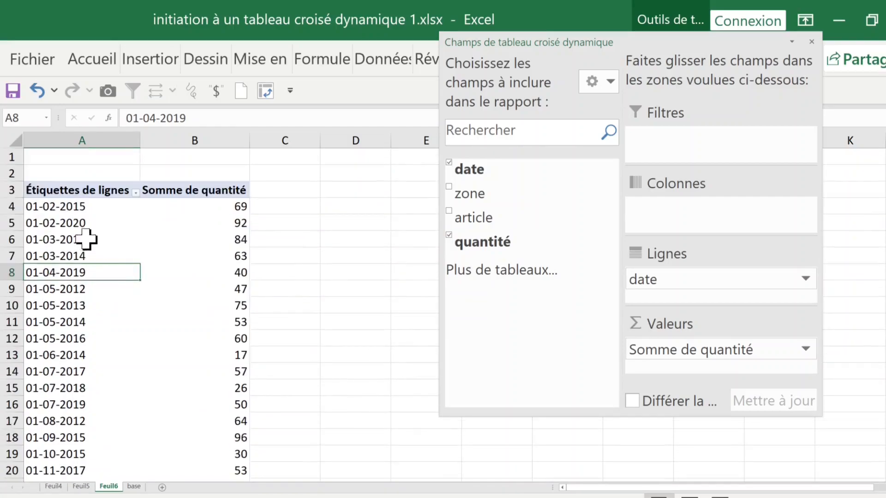
left_click(83, 226)
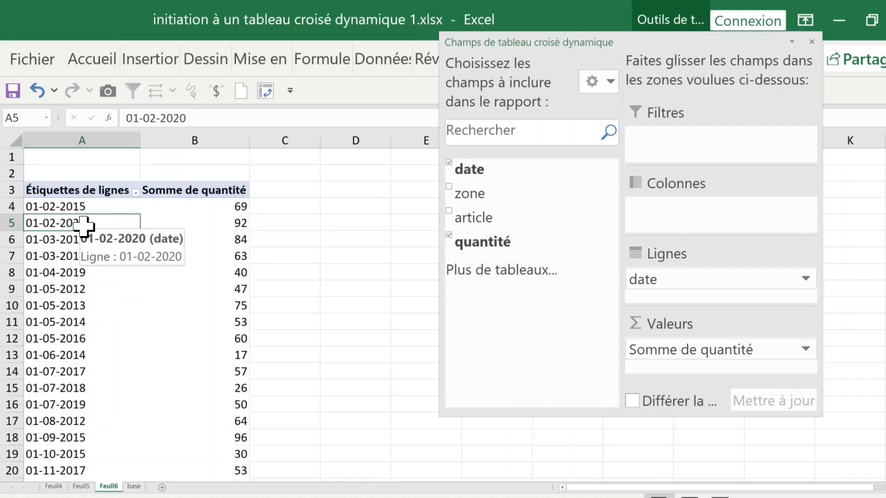
right_click(85, 227)
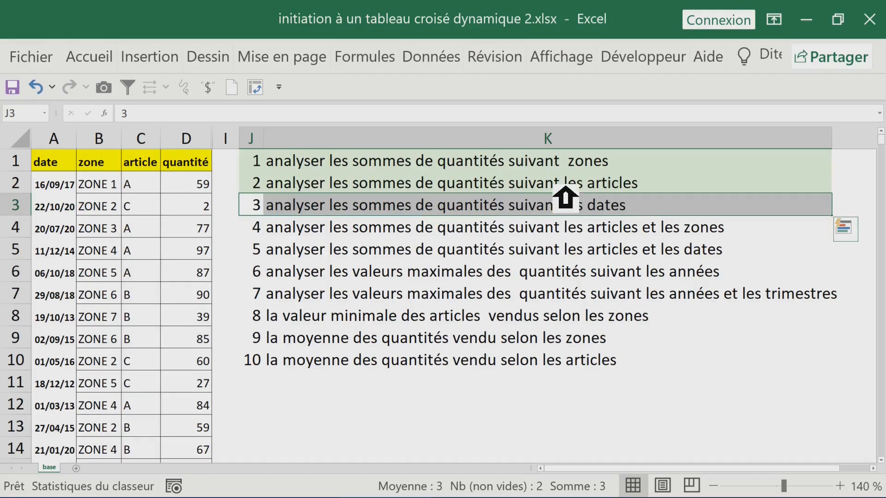
Step: In initiation à un tableau croisé dynamique 2.xlsx, give the first two analysis tasks a white fill and white font colour
left_click(335, 213)
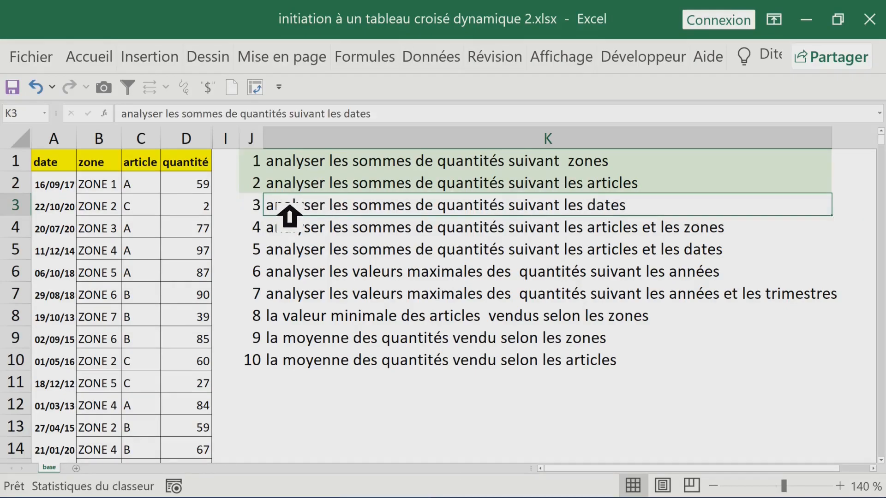
left_click_drag(257, 163, 530, 175)
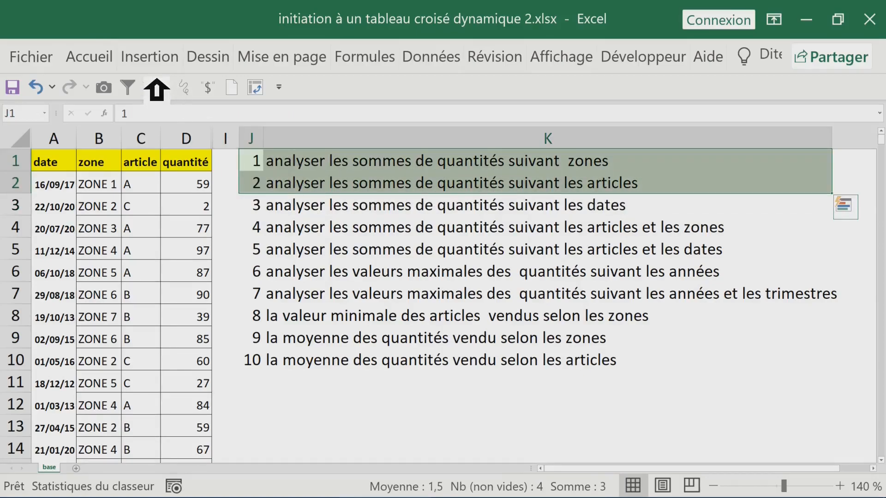
left_click(119, 62)
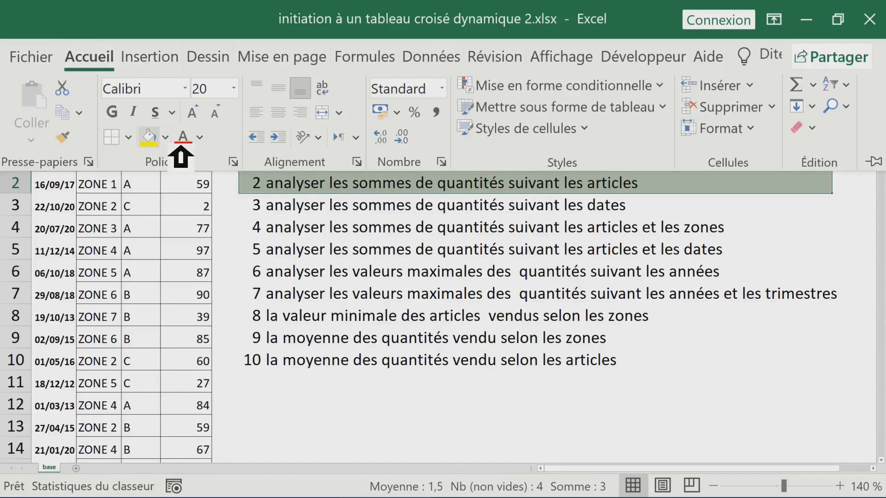
left_click(165, 136)
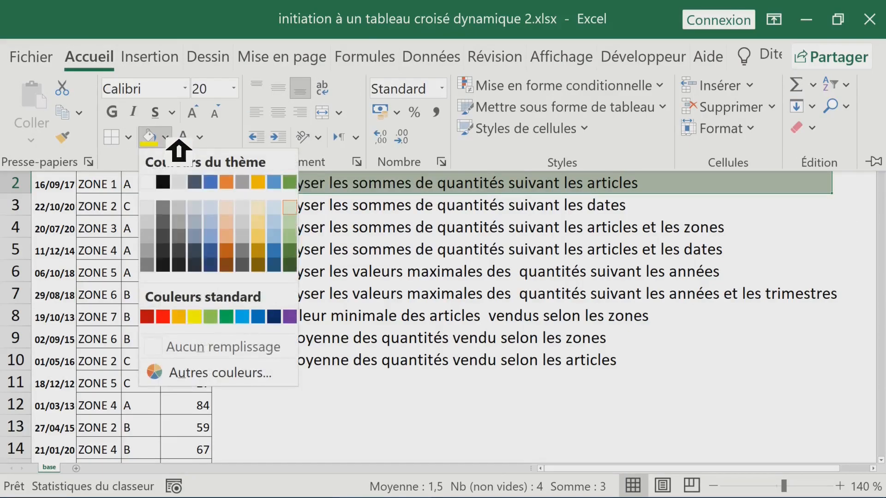
left_click(148, 182)
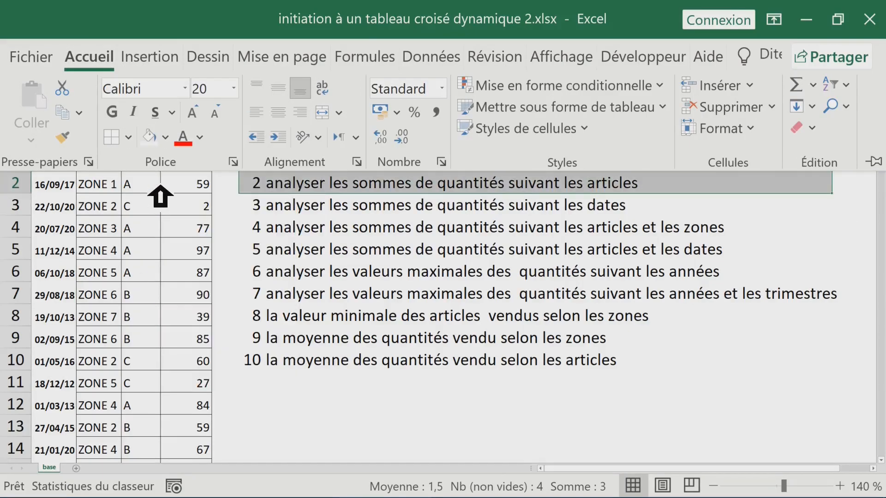
left_click(200, 138)
left_click(199, 203)
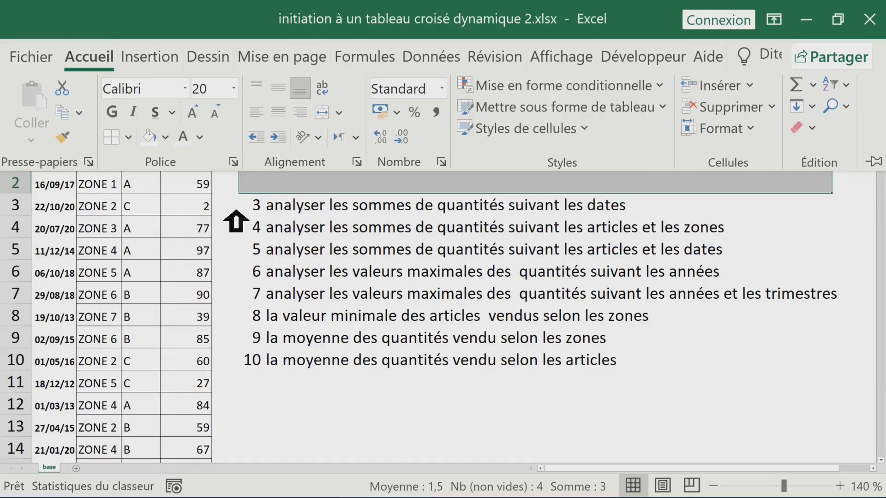
left_click(416, 210)
left_click(258, 206)
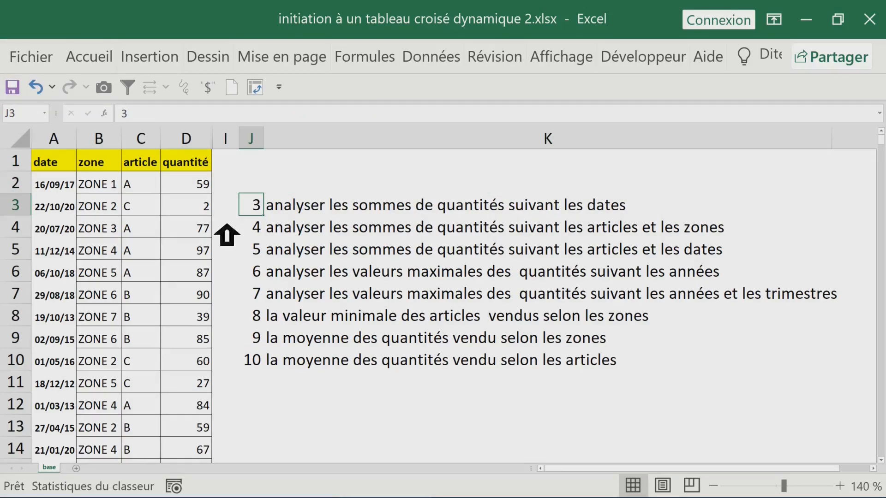
Step: Insert a PivotTable from the base data on a new worksheet, with the sum of quantité in values and date in rows
left_click(184, 231)
left_click(117, 213)
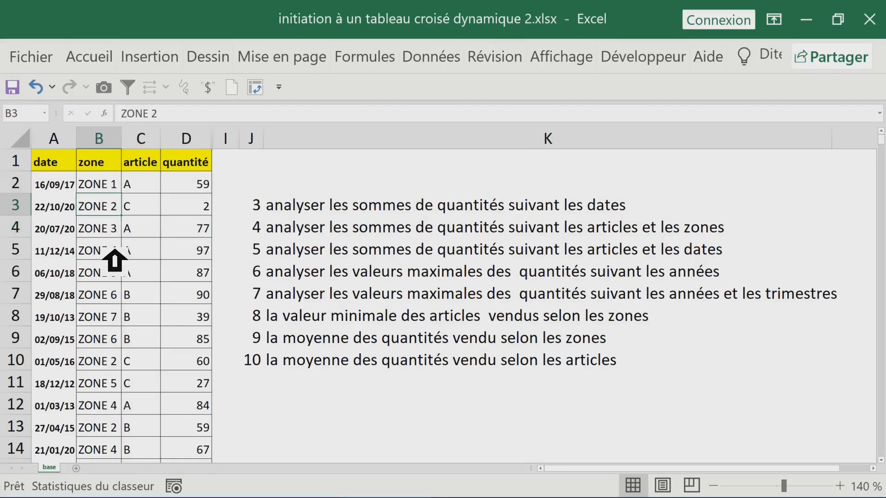
left_click(152, 58)
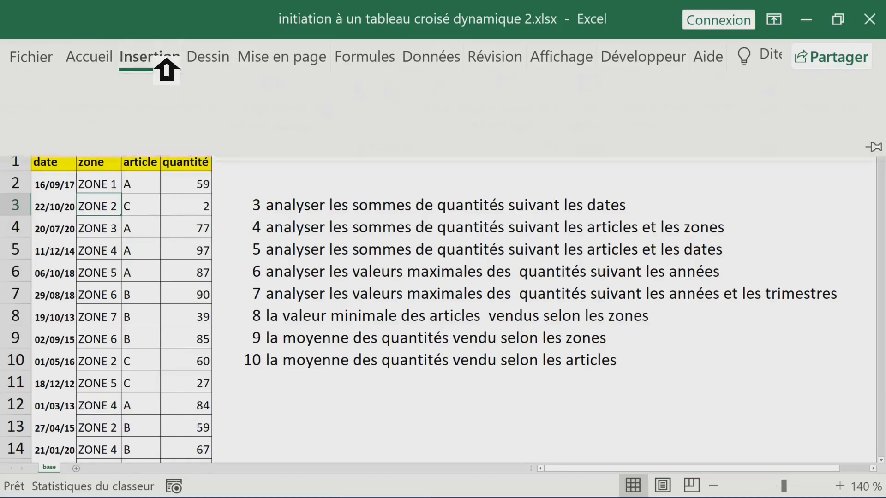
left_click(54, 94)
left_click(53, 168)
left_click(47, 120)
left_click(58, 252)
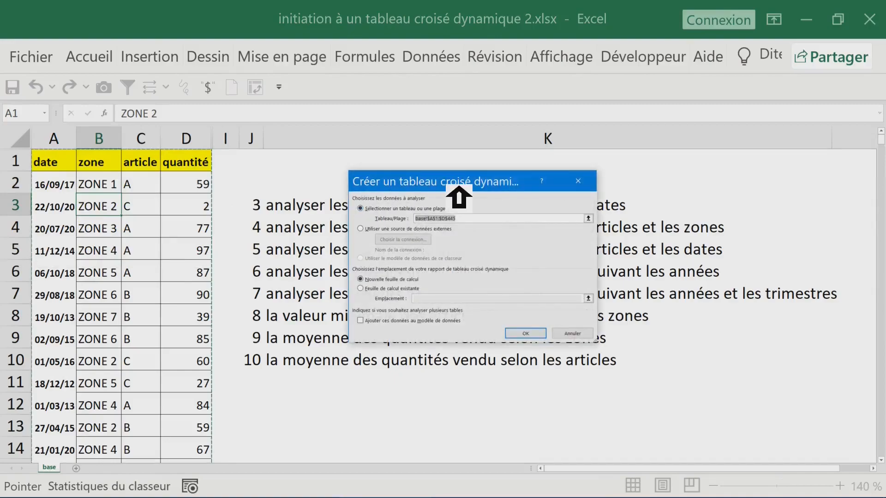
left_click_drag(470, 197, 538, 186)
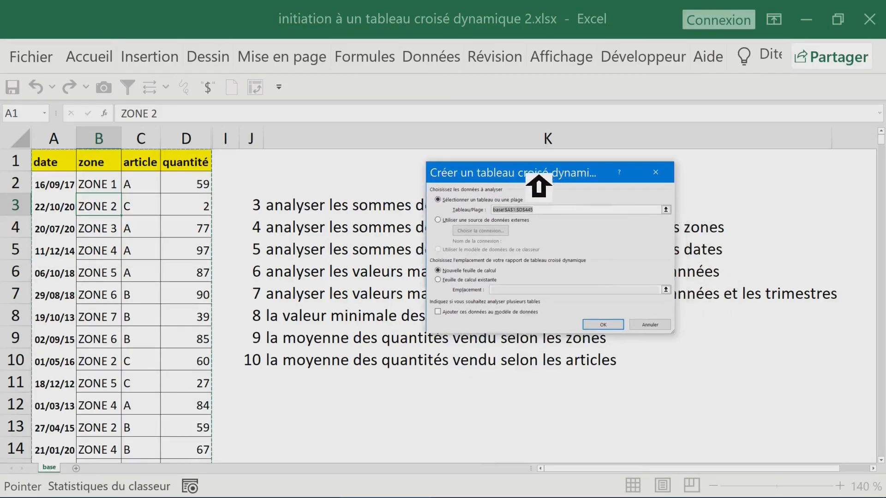
left_click(605, 325)
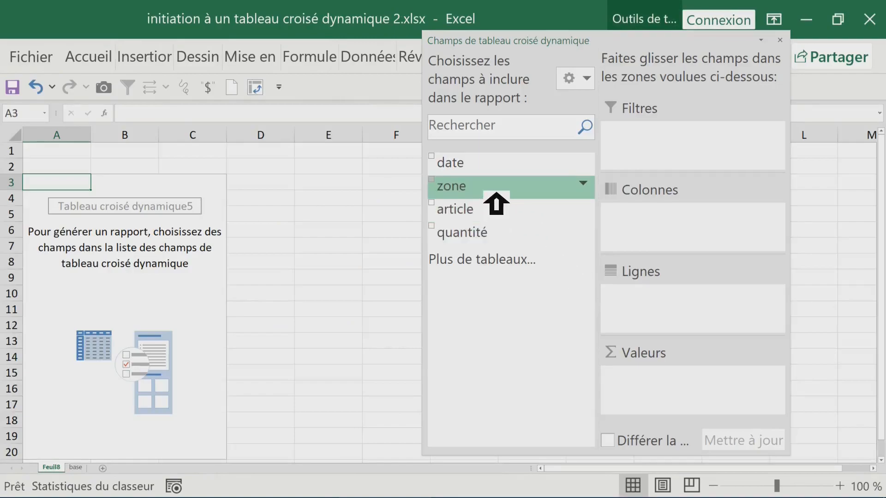
left_click_drag(495, 244, 714, 386)
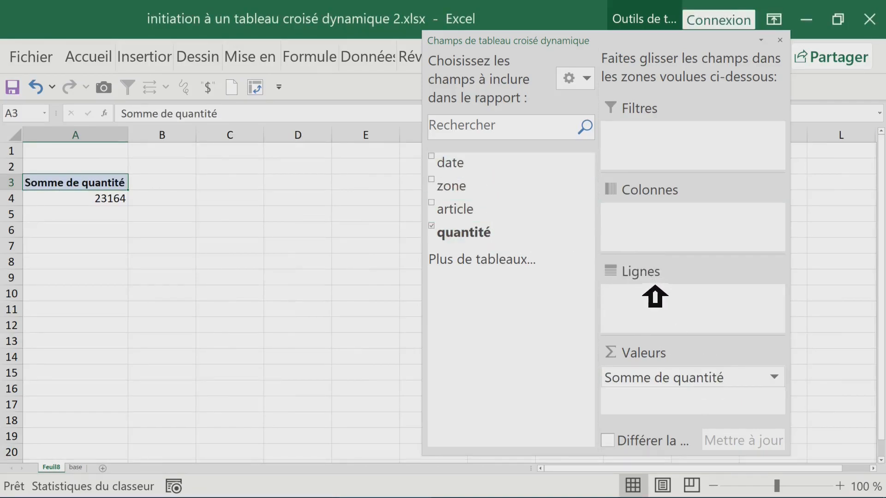
left_click_drag(518, 180, 649, 312)
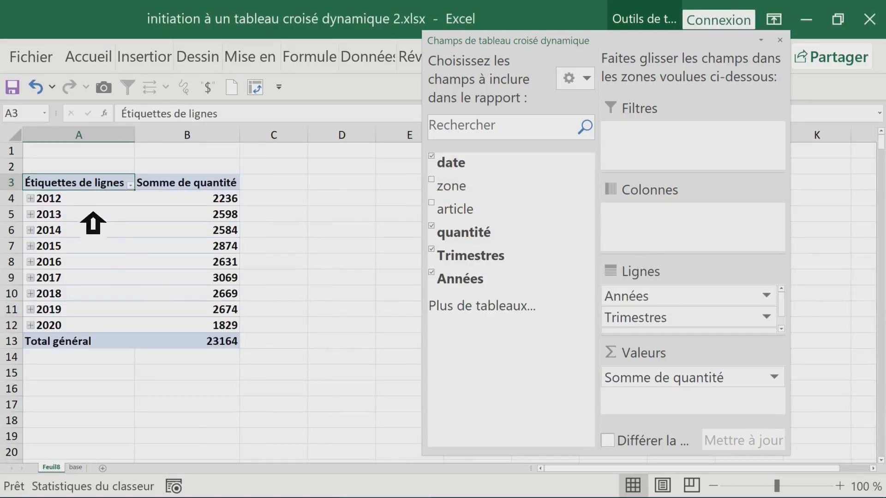
Step: Ungroup the years and quarters in the PivotTable so the rows list individual dates
left_click(60, 202)
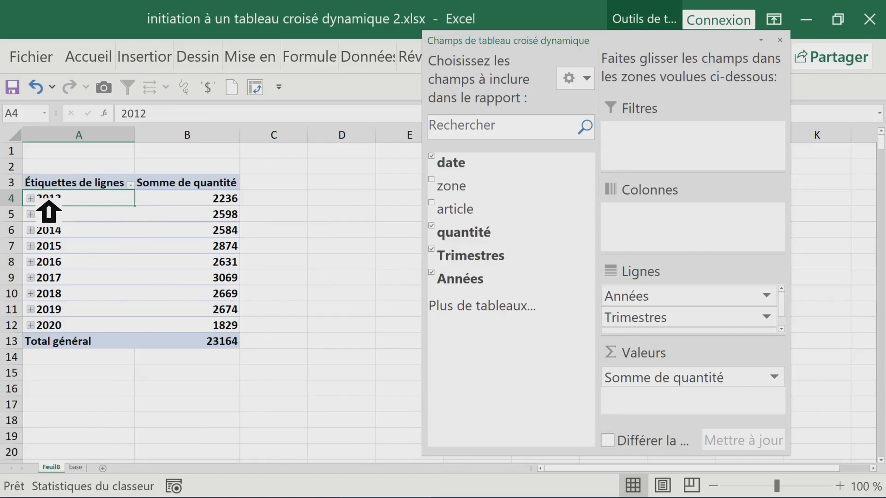
double_click(44, 203)
double_click(45, 202)
left_click(77, 214)
right_click(84, 226)
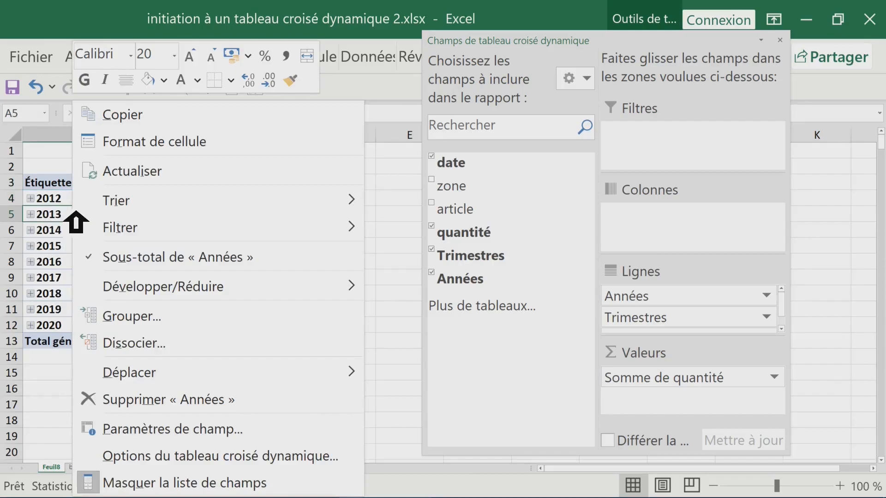
left_click(138, 344)
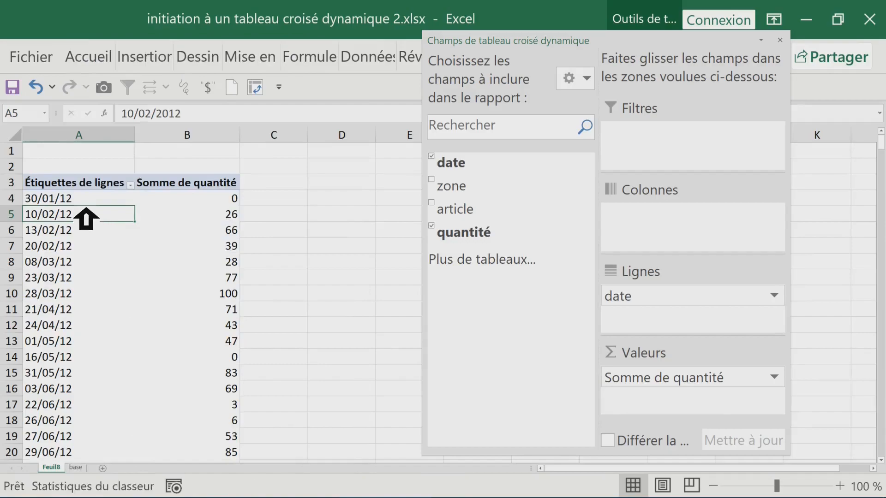
Step: Examine the individual date rows and their quantity sums in the ungrouped PivotTable
left_click(91, 203)
left_click(233, 201)
left_click_drag(101, 203, 125, 403)
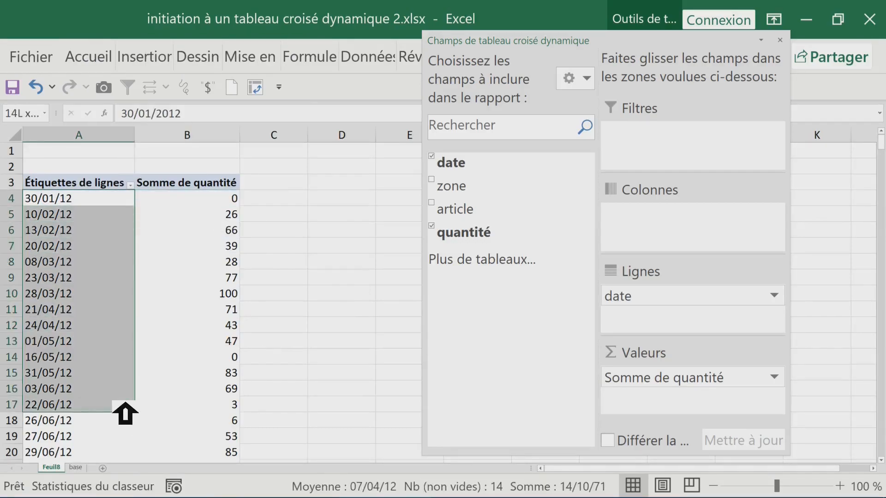
left_click(202, 254)
scroll(199, 302, "down", 4)
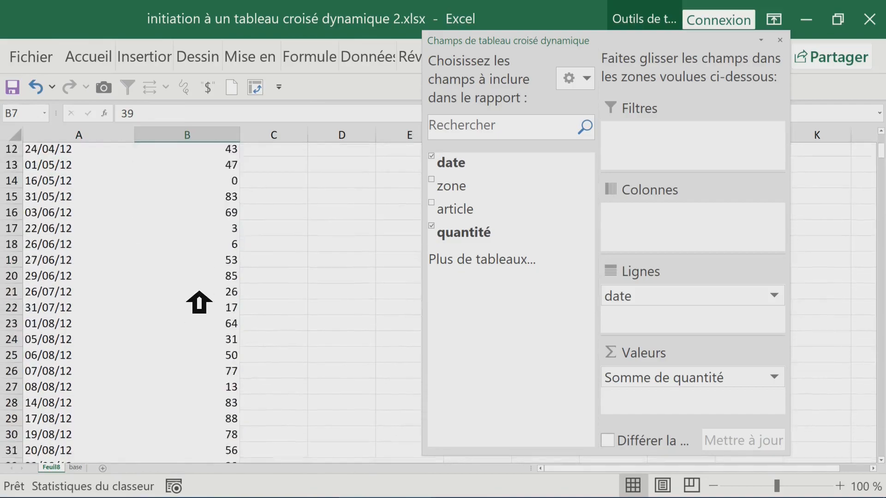
scroll(198, 302, "up", 4)
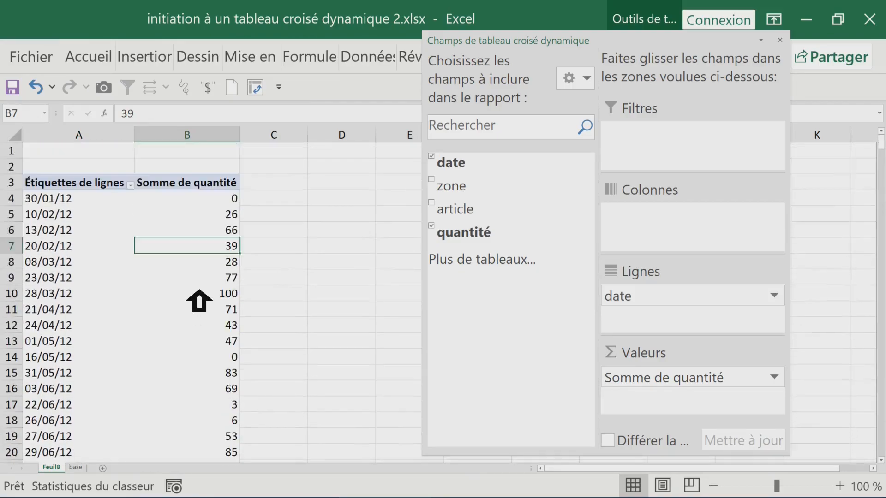
Step: Group the PivotTable's date rows by Années only, leaving Mois unselected
left_click(79, 217)
right_click(79, 226)
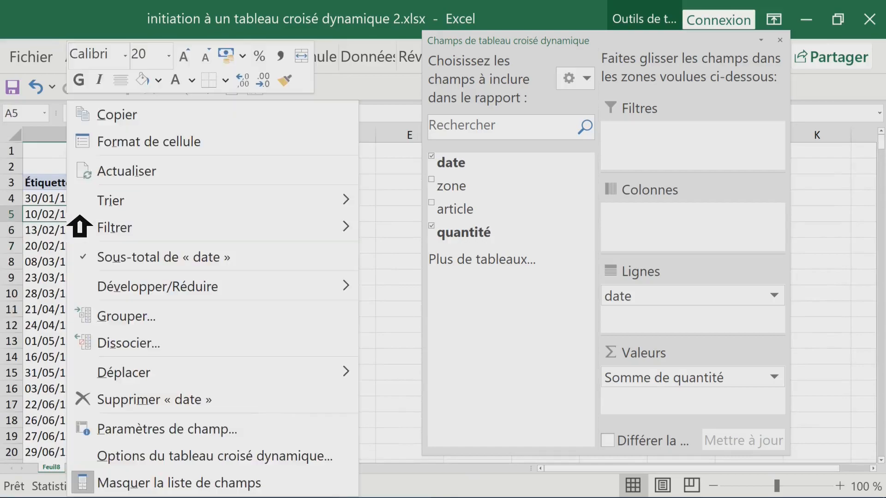
left_click(121, 316)
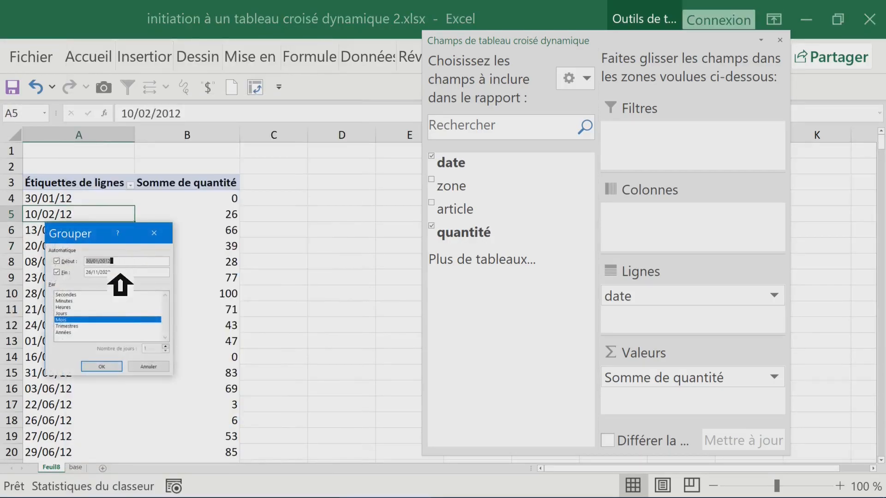
left_click(88, 333)
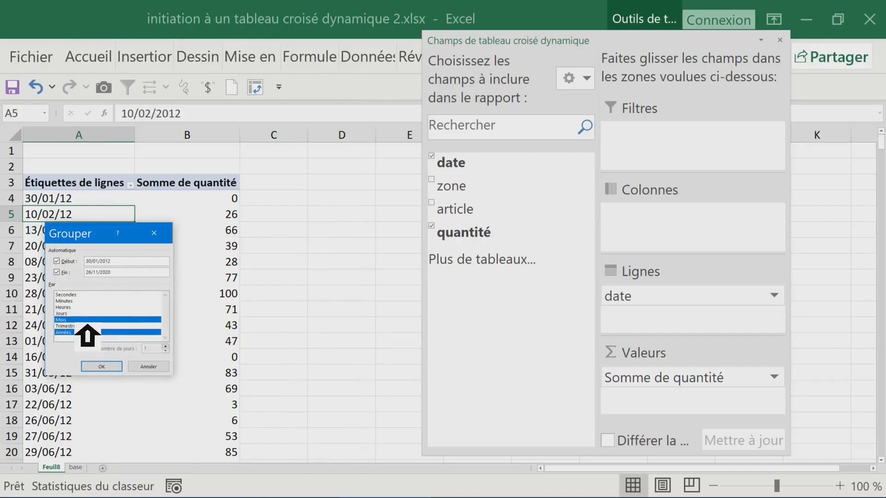
left_click(88, 321)
left_click(118, 367)
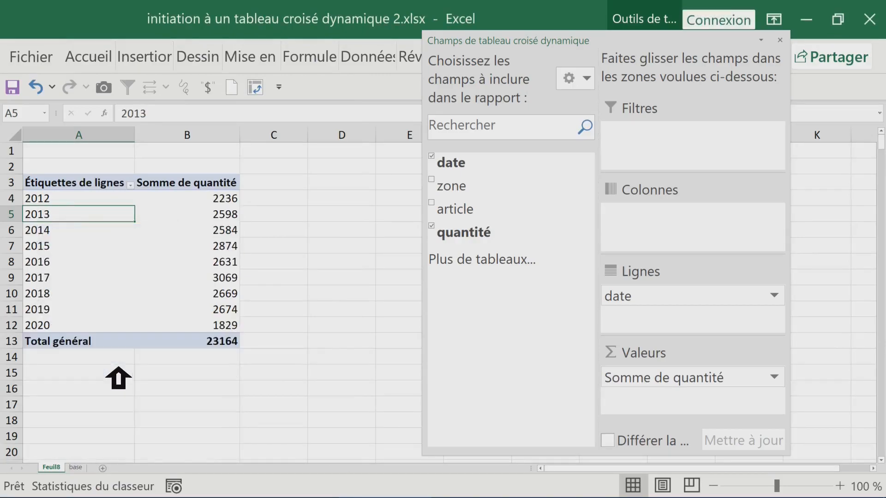
left_click(213, 203)
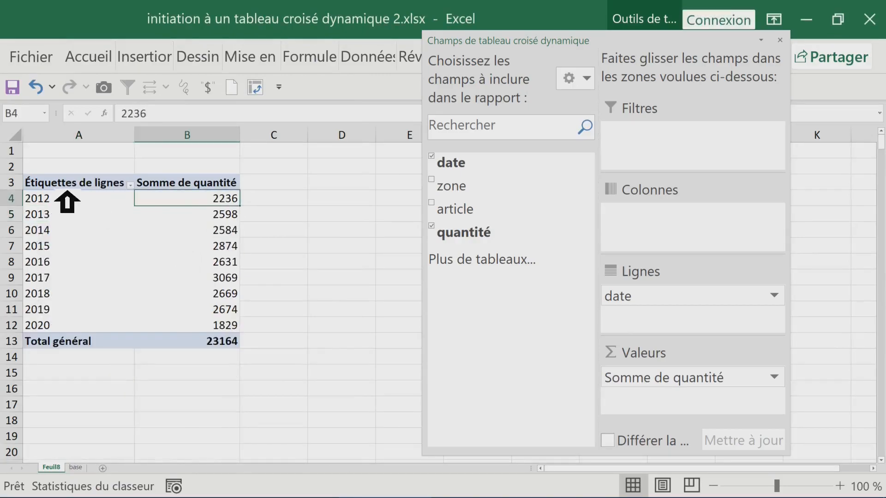
left_click(84, 205)
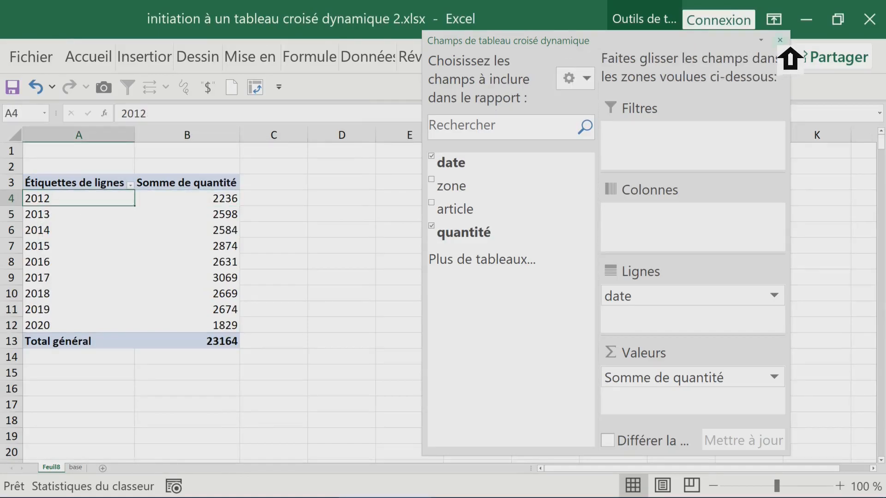
Step: Hide the PivotTable field list and change the report layout so the row header shows the date field name
left_click(780, 40)
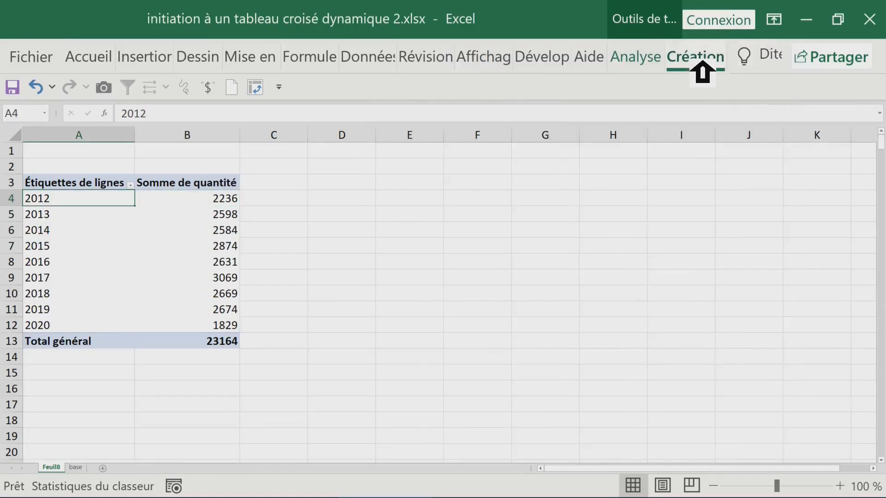
left_click(702, 62)
left_click(200, 140)
left_click(287, 273)
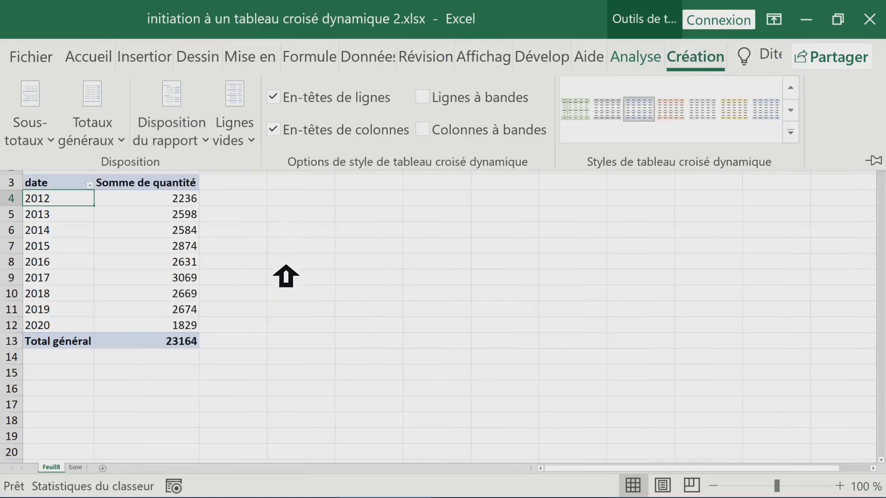
left_click(82, 185)
left_click_drag(83, 186, 198, 342)
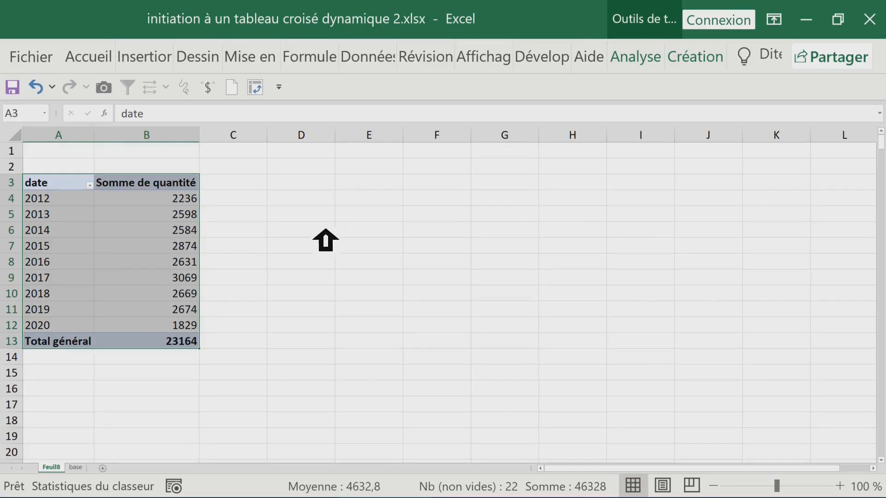
left_click(86, 203)
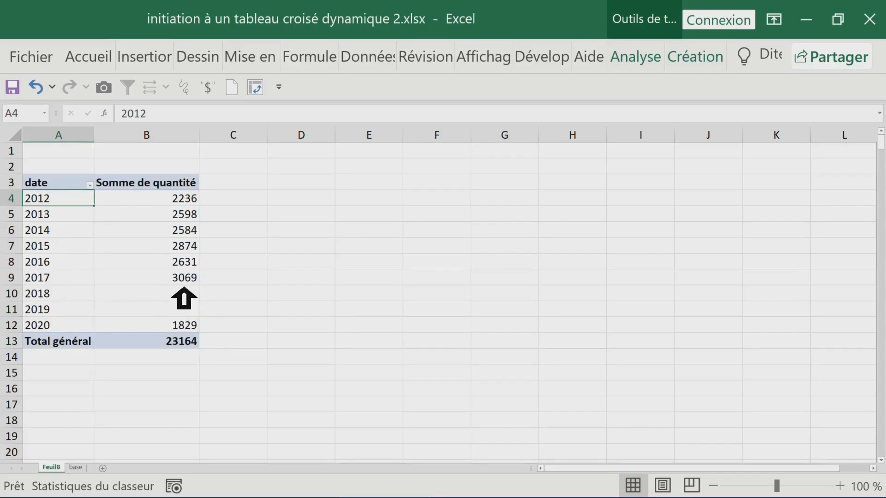
Step: On the base sheet, give the third analysis task, about quantity sums by date, a white font colour
left_click(83, 467)
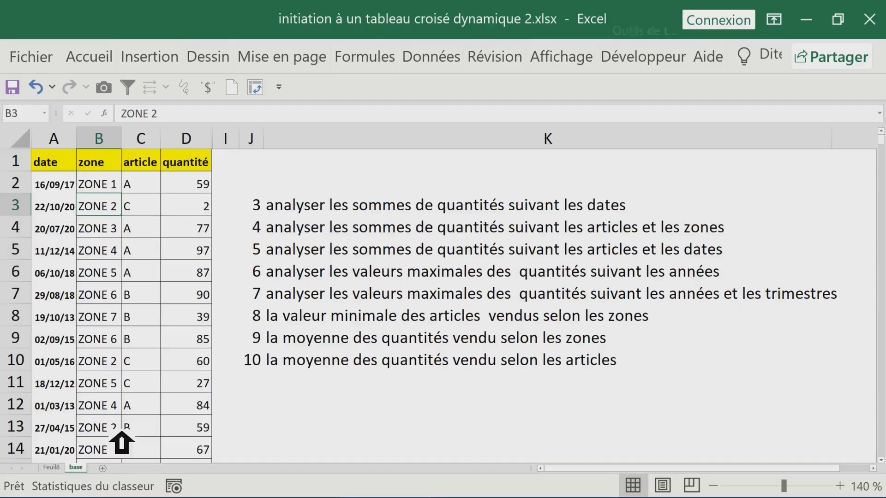
left_click_drag(258, 206, 557, 210)
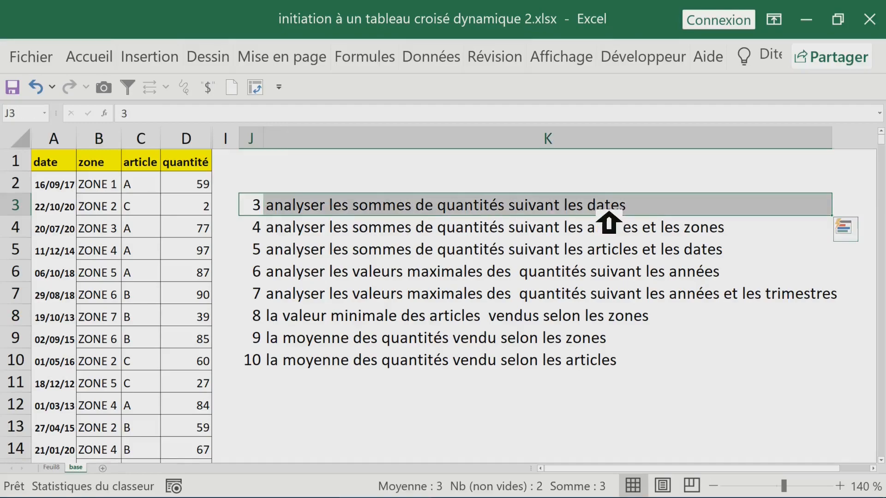
left_click(111, 58)
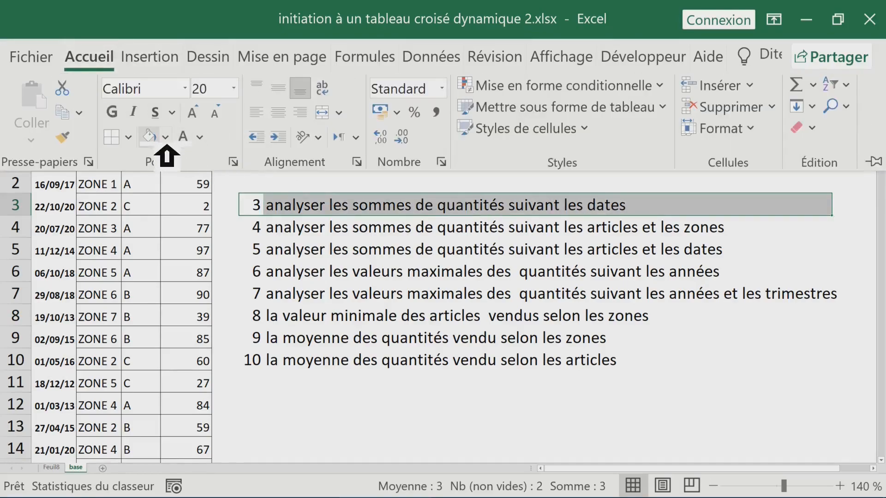
left_click(183, 137)
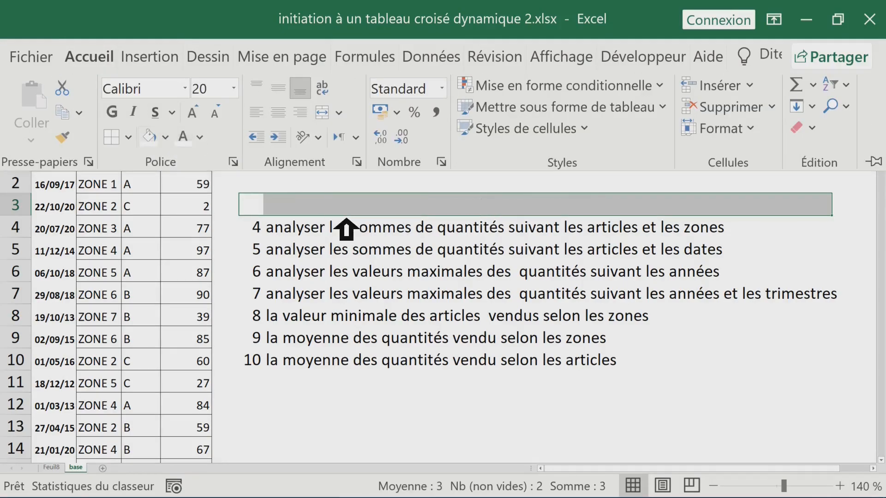
left_click(267, 226)
left_click(261, 226)
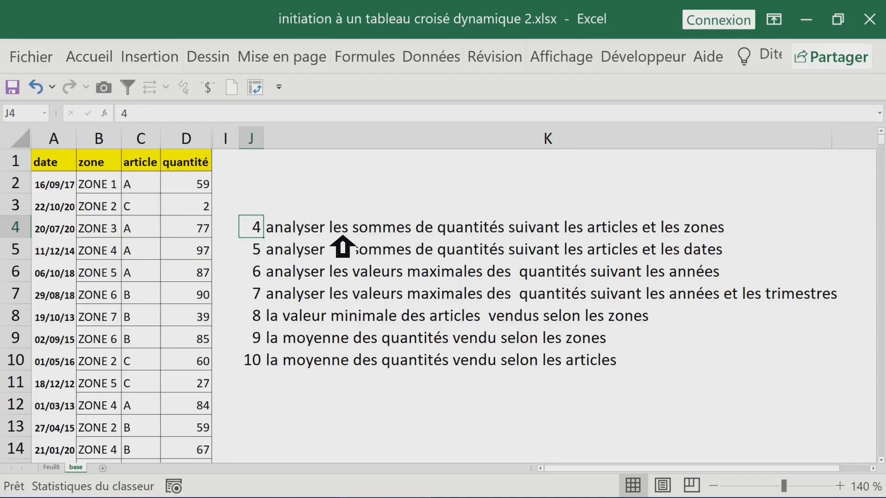
Step: Insert a PivotTable from the base data on a new worksheet, with zone in rows, article in columns and the sum of quantité in values
left_click(111, 300)
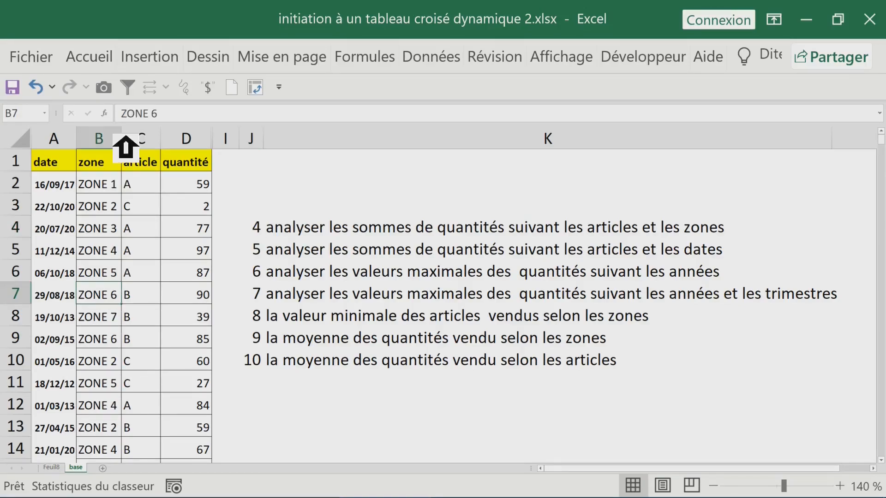
left_click(169, 62)
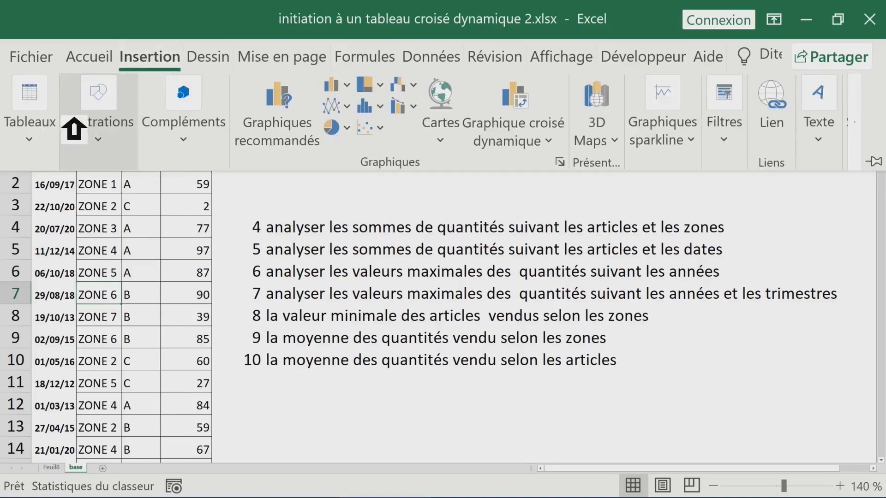
left_click(49, 113)
left_click(65, 210)
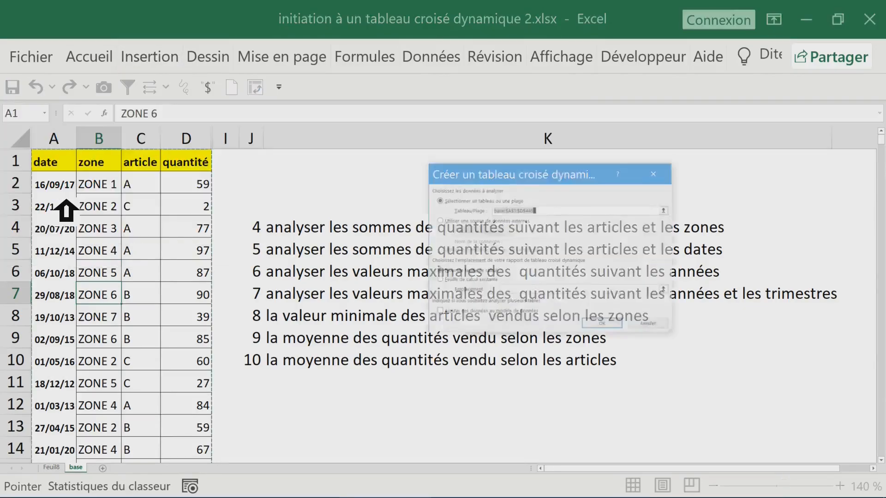
left_click(605, 325)
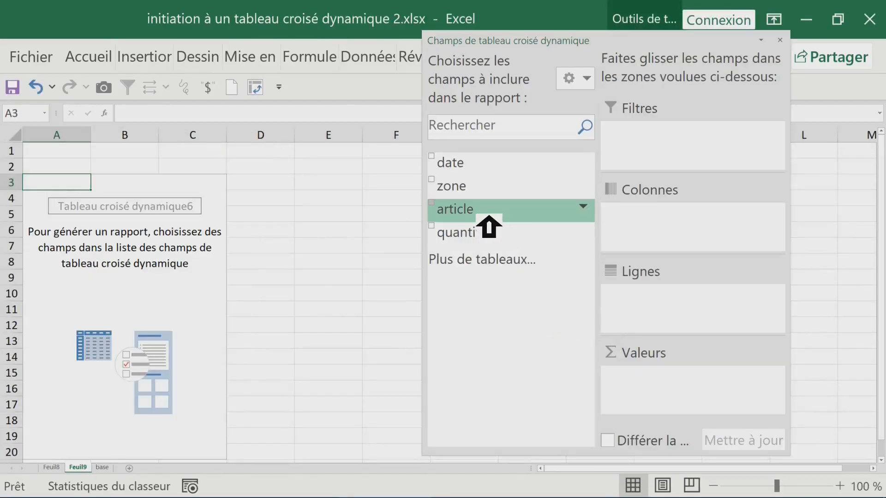
left_click_drag(485, 217, 632, 292)
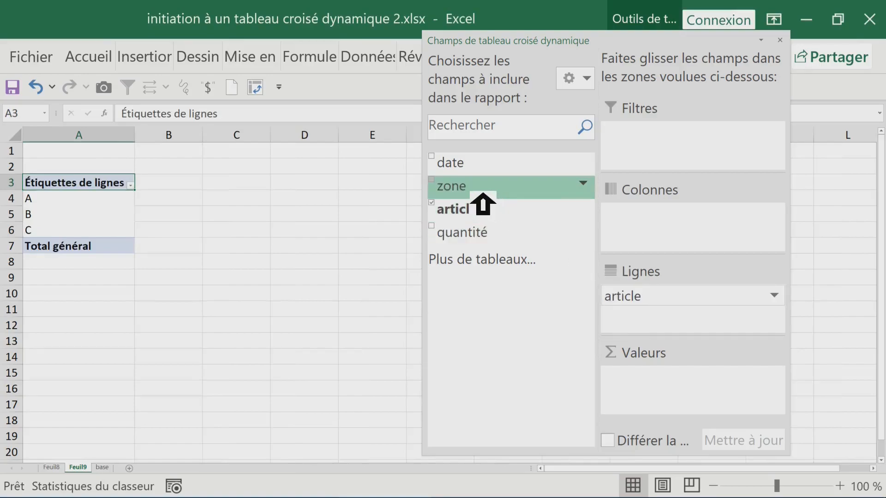
left_click_drag(482, 203, 678, 230)
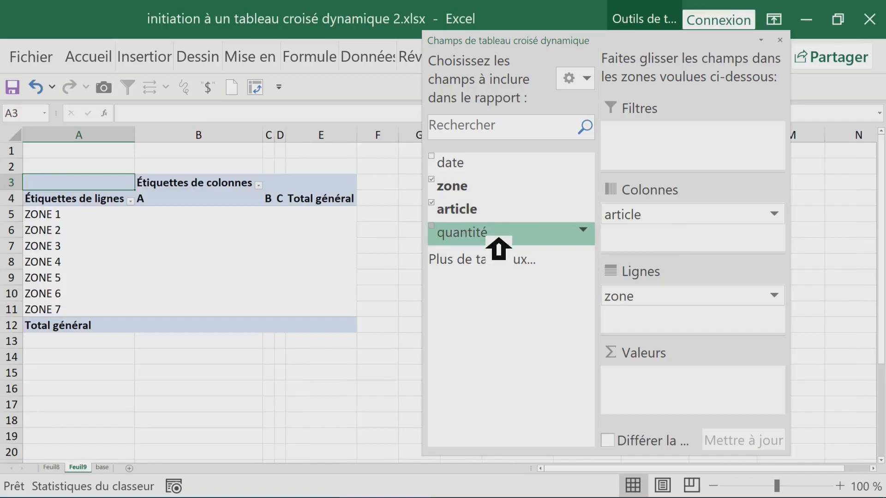
left_click_drag(500, 236, 674, 388)
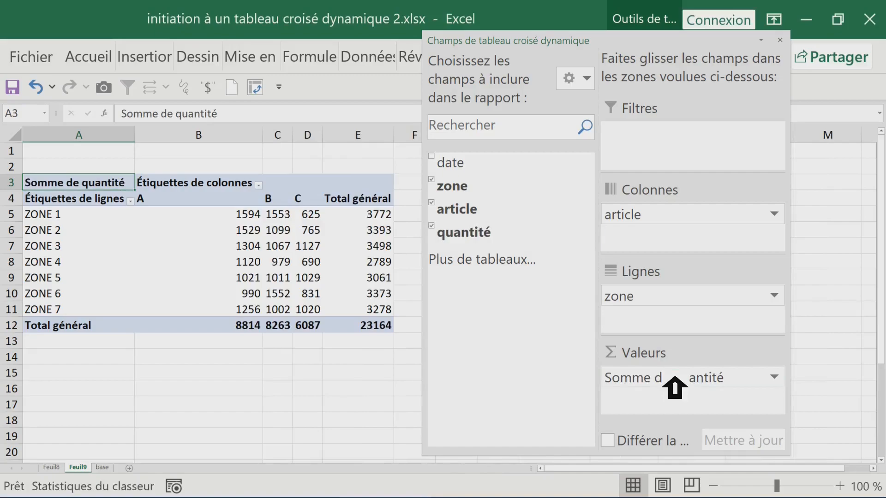
Step: Hide the PivotTable field list and display the zone-by-article report in tabular form
left_click(278, 374)
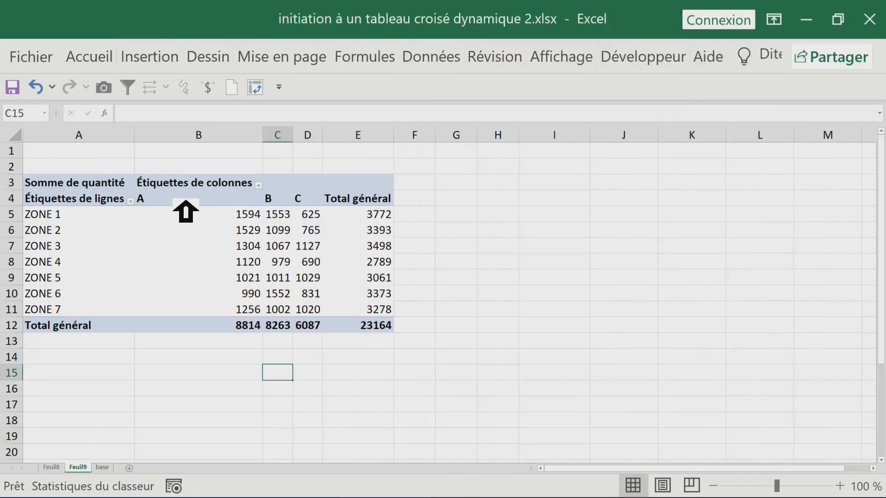
left_click(185, 203)
left_click(307, 196)
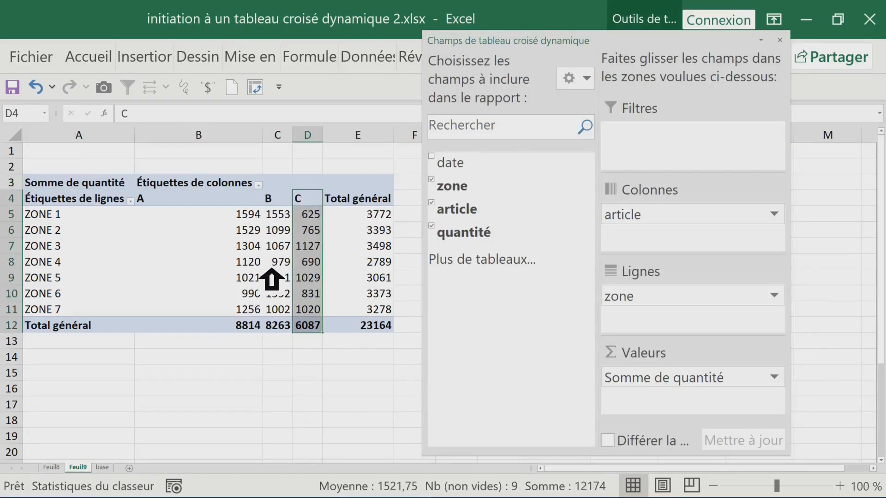
left_click(250, 261)
left_click(780, 40)
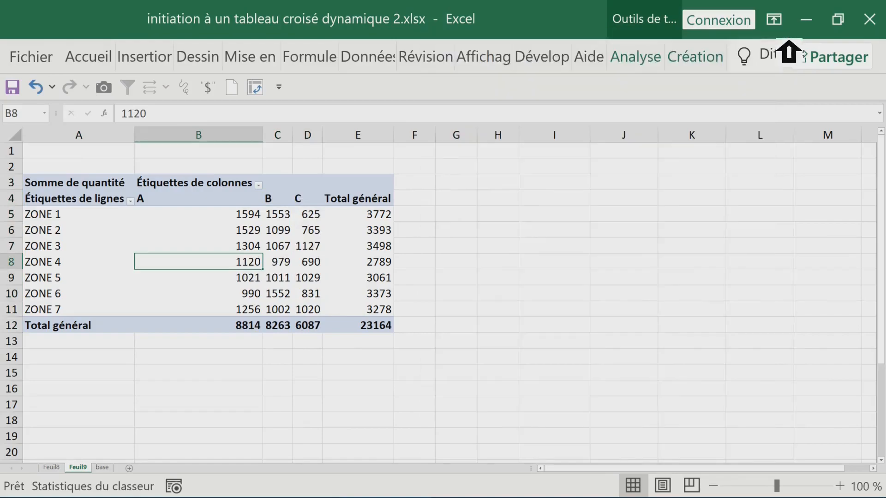
left_click(710, 58)
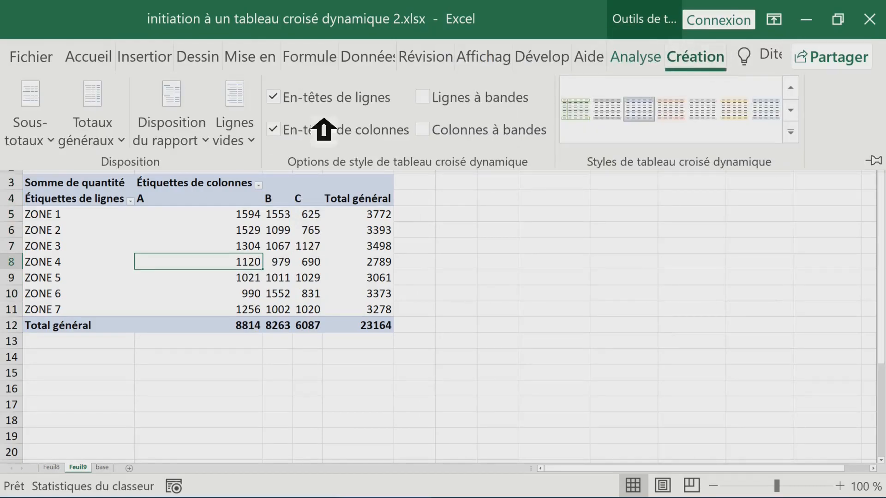
left_click(208, 133)
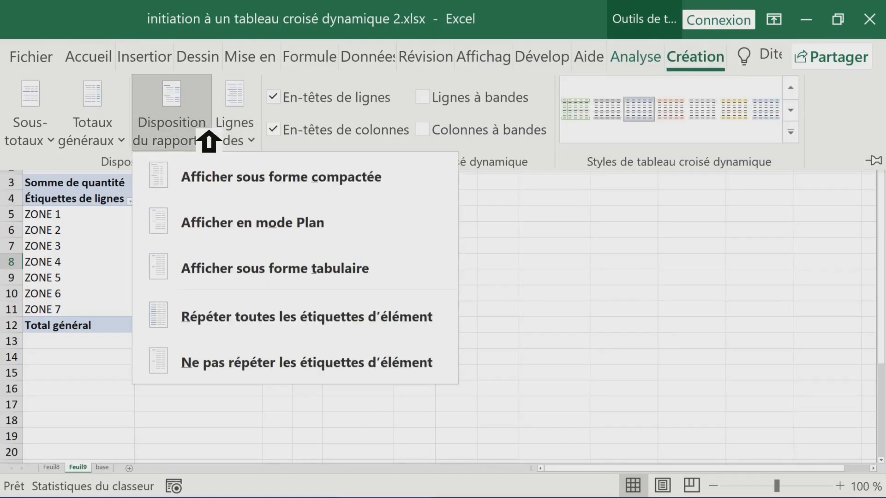
left_click(243, 278)
Step: Examine the quantity sums for each zone and article, including the row, column and grand totals
left_click(840, 486)
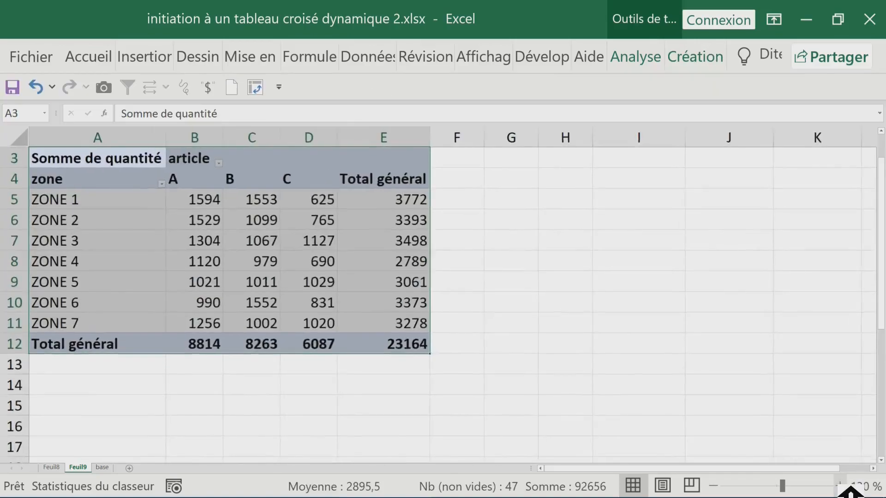
left_click(840, 485)
left_click(840, 486)
left_click(839, 486)
left_click(840, 486)
left_click(630, 298)
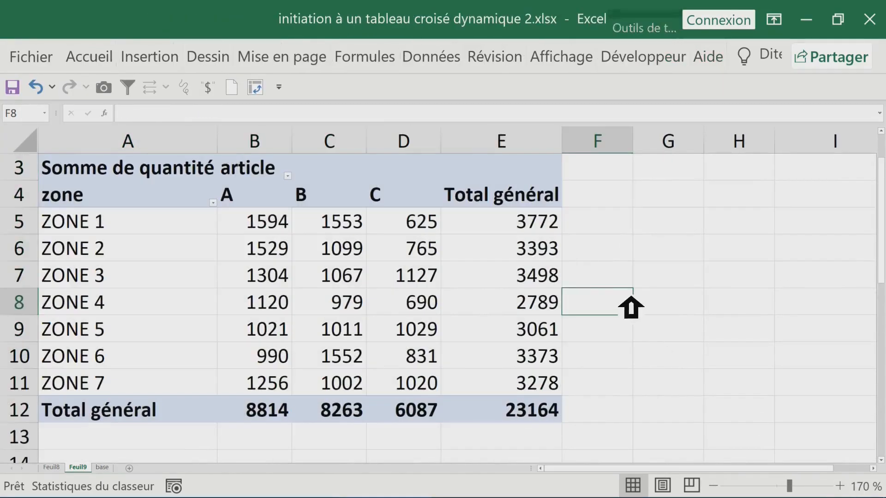
left_click(113, 226)
left_click(54, 227)
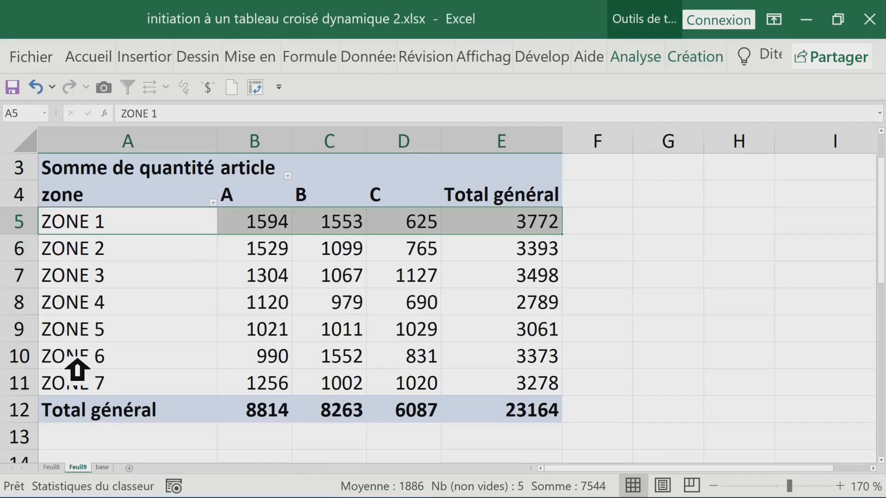
left_click(53, 388)
left_click_drag(273, 217, 440, 376)
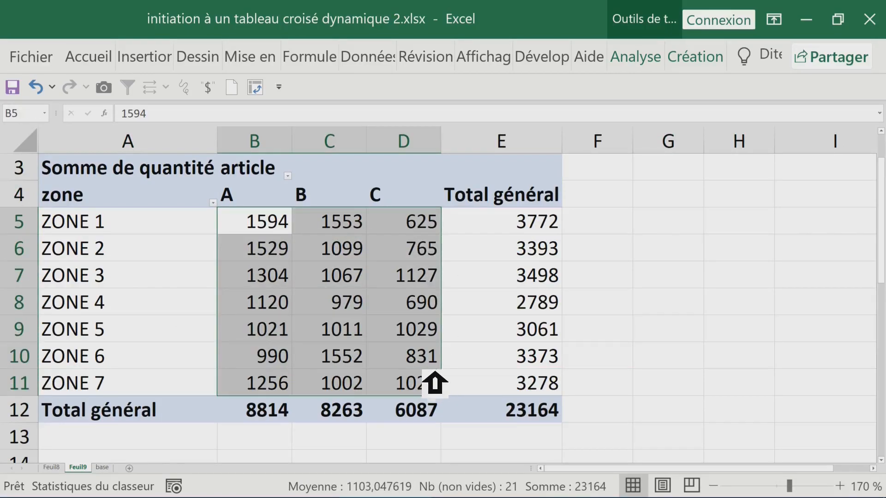
left_click_drag(115, 230, 484, 229)
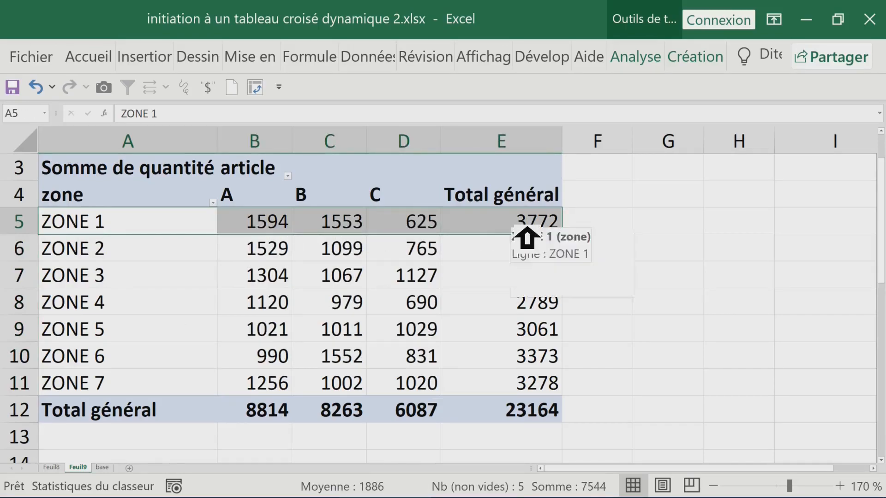
left_click(405, 202)
left_click(418, 159)
left_click_drag(410, 199, 419, 417)
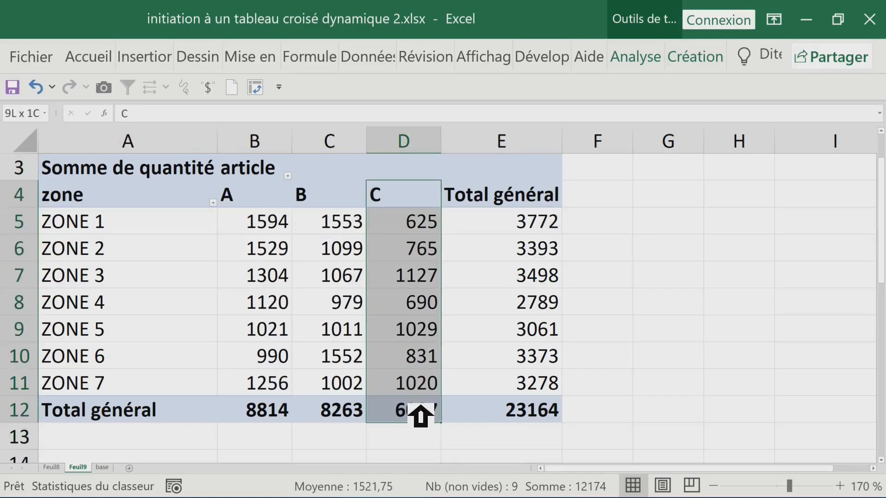
left_click(547, 420)
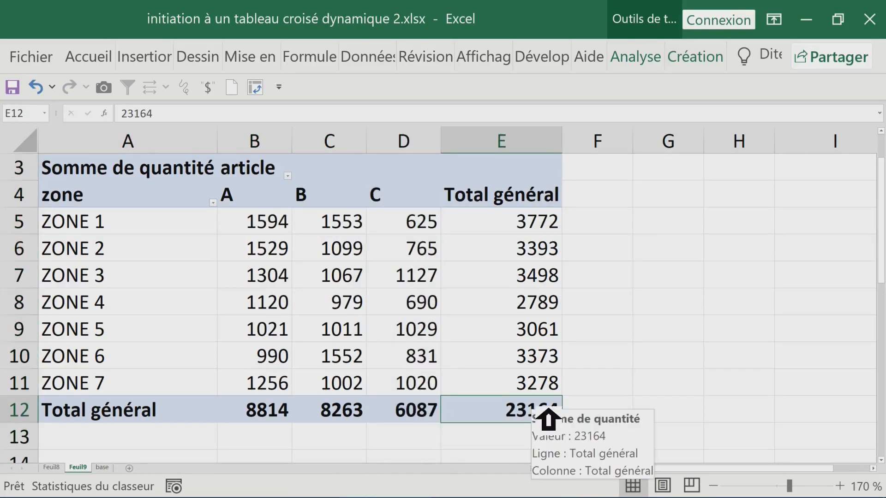
left_click(431, 417)
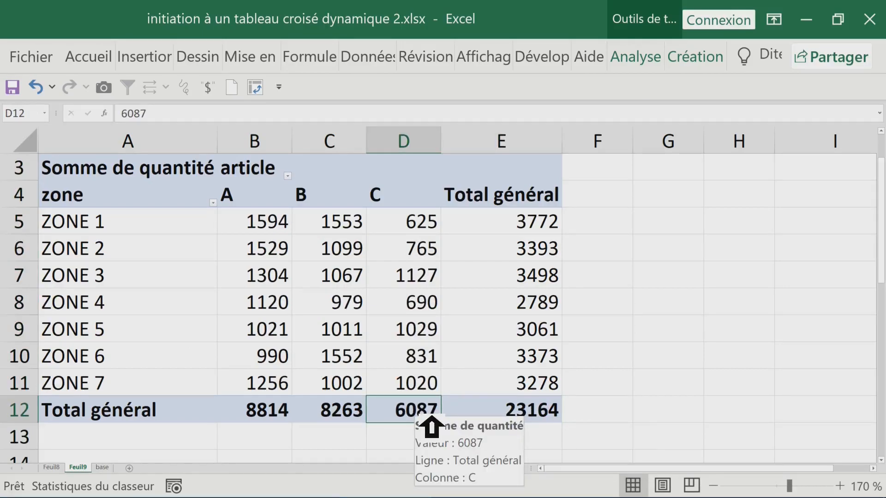
left_click(282, 417)
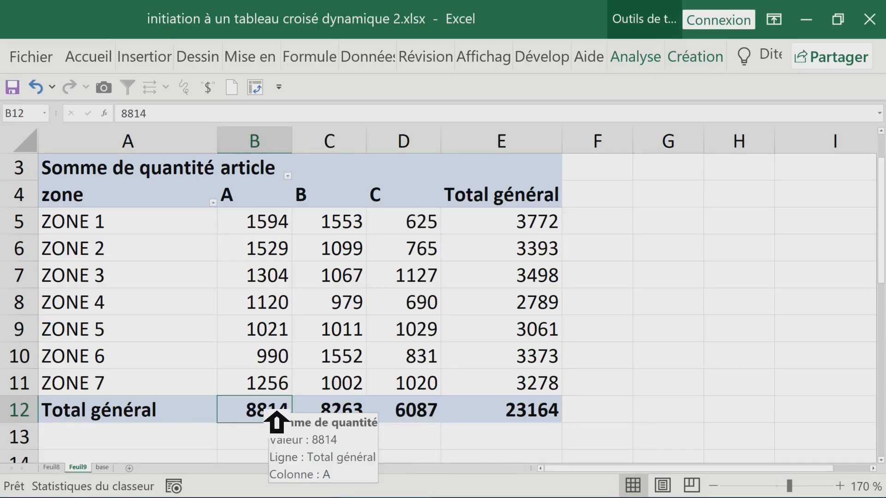
Step: Show the source records behind article A's grand total on a new sheet and browse through them
scroll(276, 422, "down", 3)
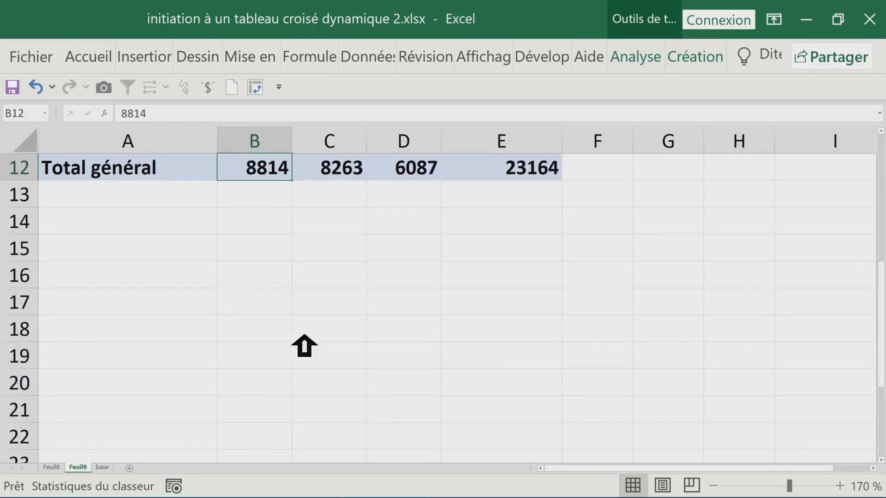
right_click(276, 185)
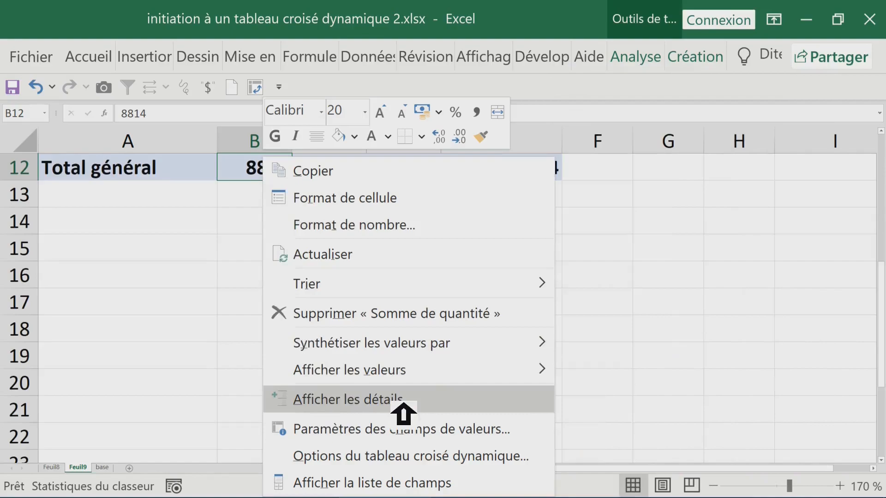
key("Escape")
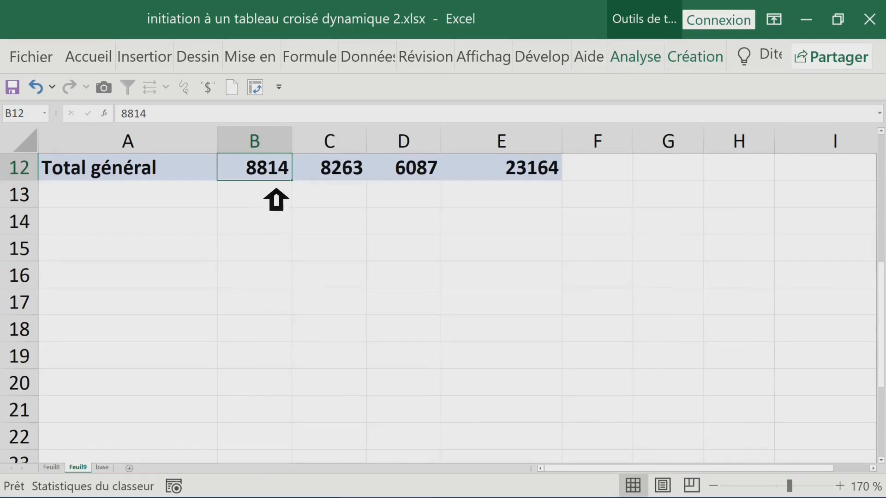
double_click(273, 177)
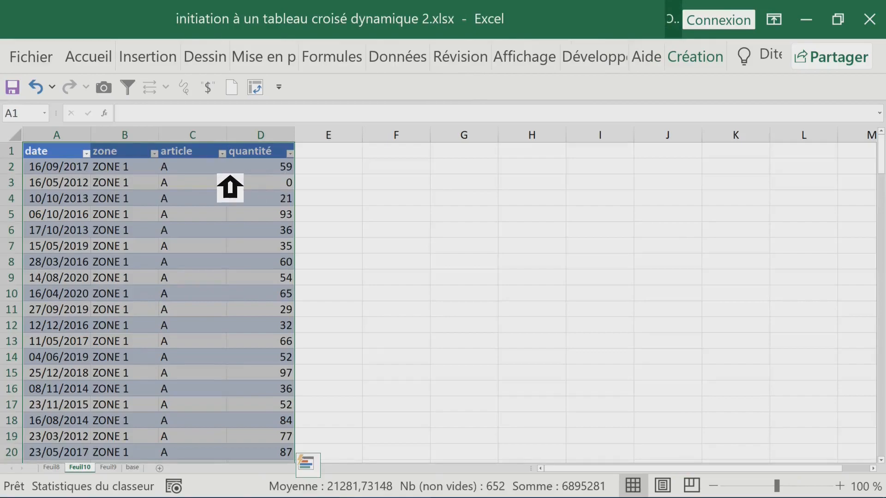
left_click(206, 169)
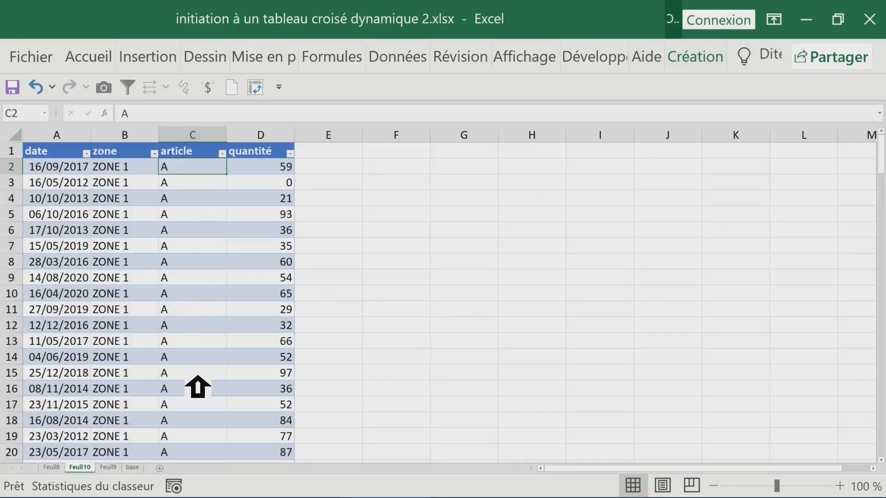
scroll(148, 337, "down", 12)
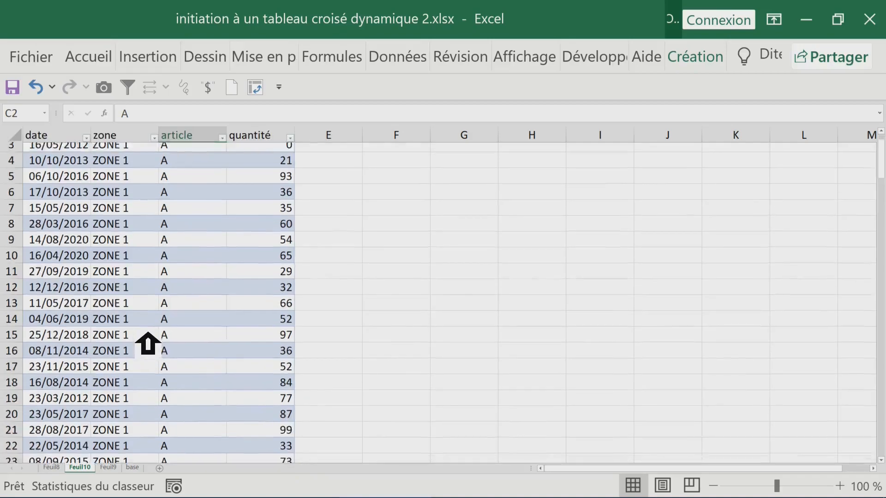
left_click(141, 331)
scroll(141, 331, "down", 5)
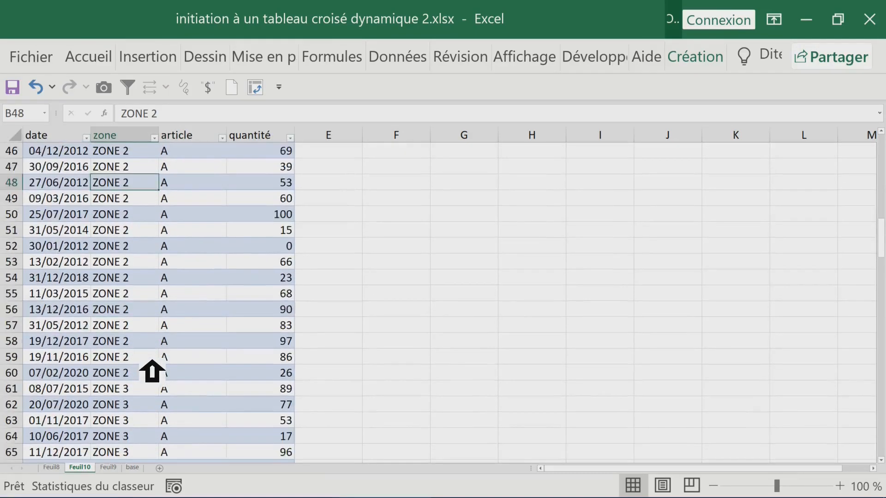
left_click(263, 278)
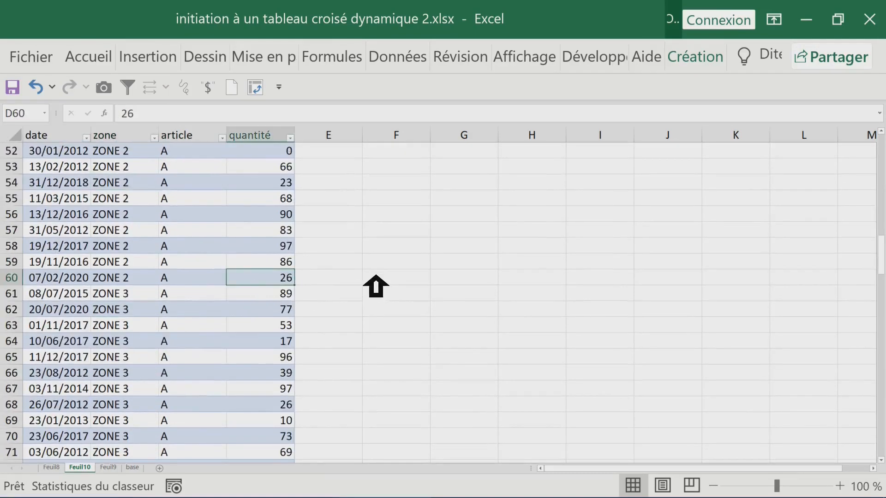
key("ctrl+Up")
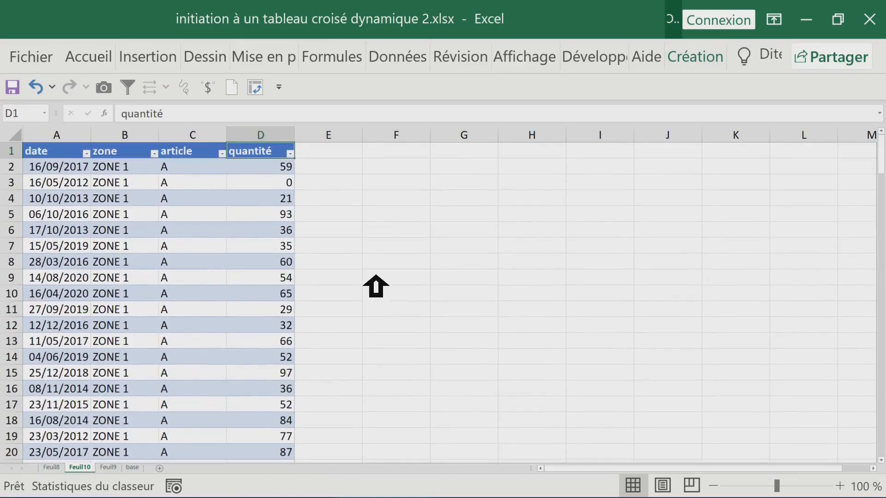
Step: Rename the sheet holding article A's detail records as "a"
double_click(92, 469)
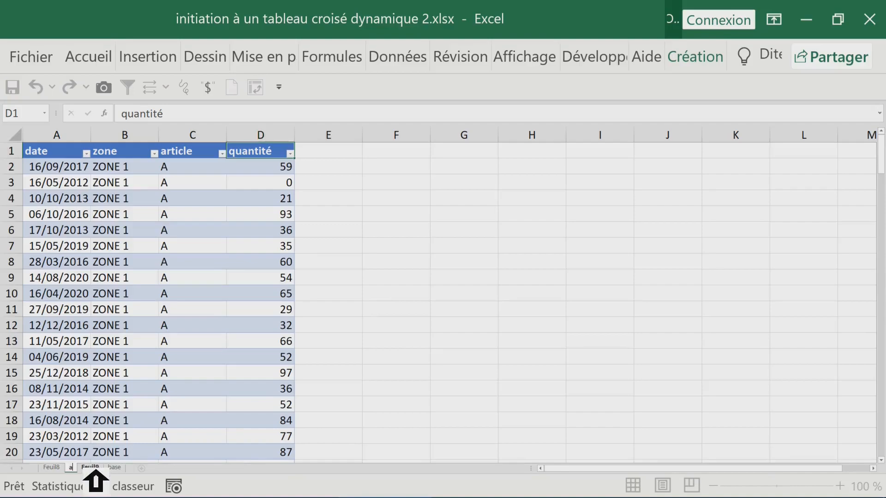
left_click(119, 364)
left_click(73, 468)
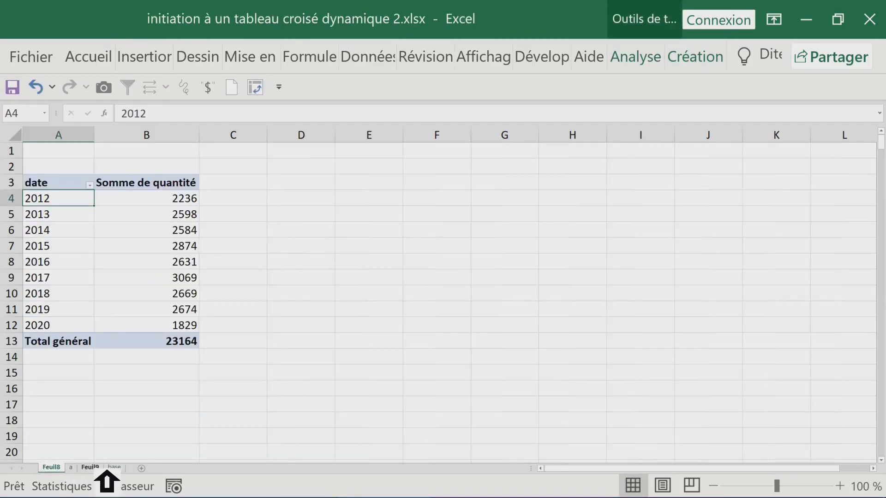
Step: From the PivotTable on Feuil9, show the source records behind ZONE 4's grand total on a new sheet and browse through them
left_click(103, 468)
scroll(172, 391, "up", 3)
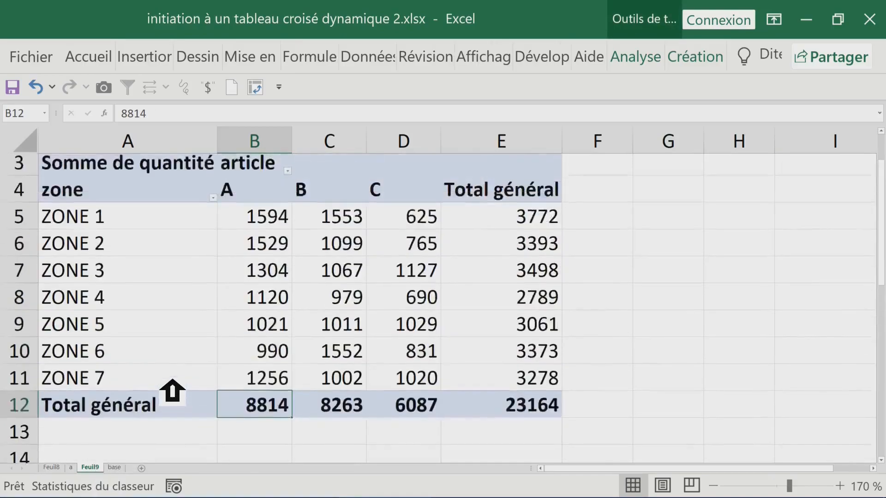
scroll(172, 379, "up", 1)
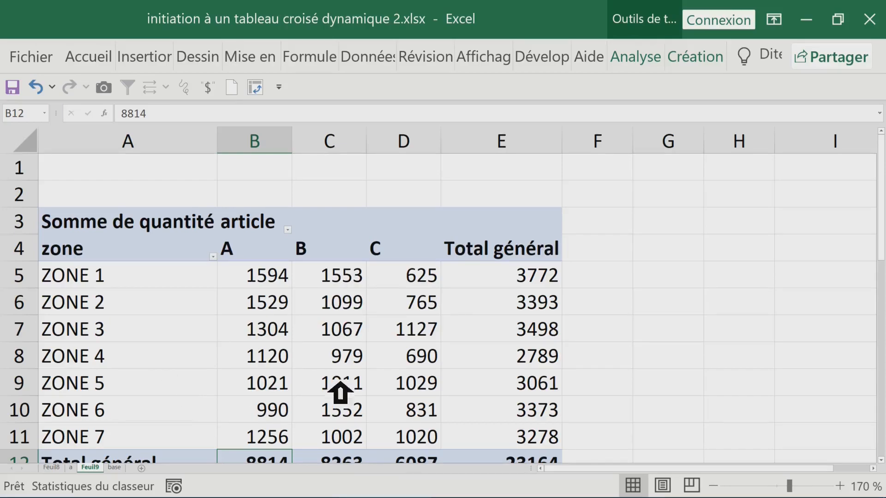
left_click(529, 361)
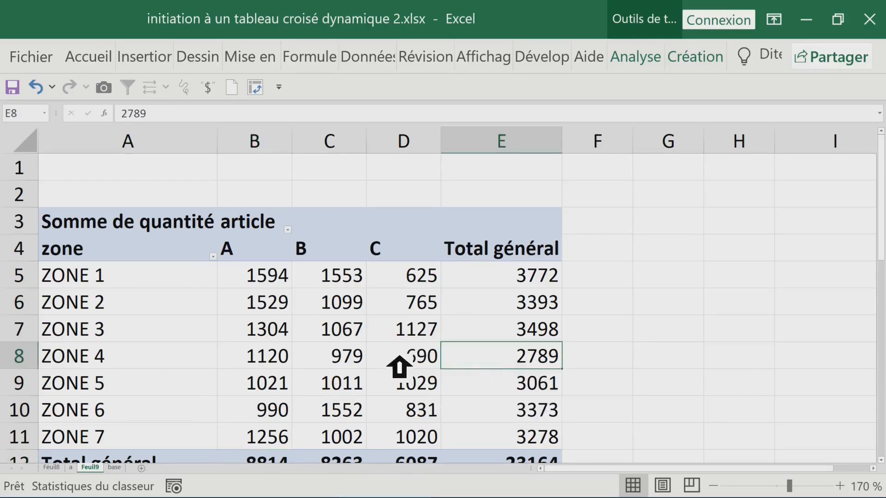
mouse_move(503, 369)
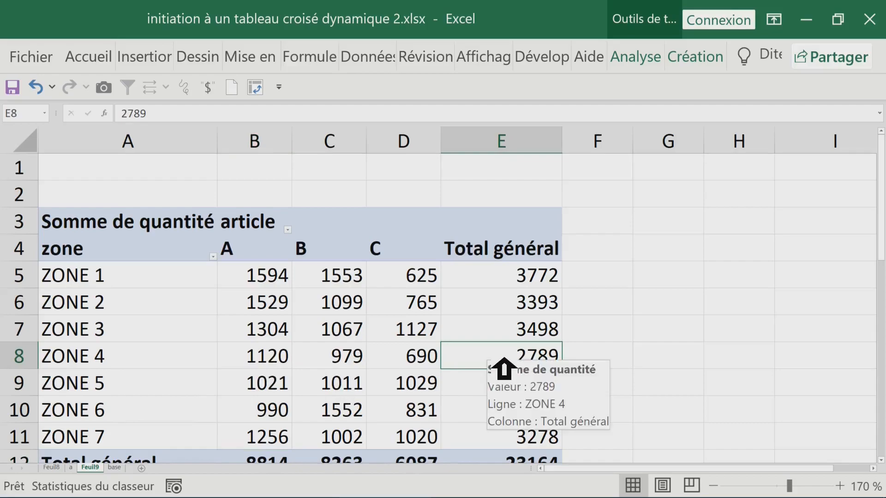
scroll(503, 369, "down", 1)
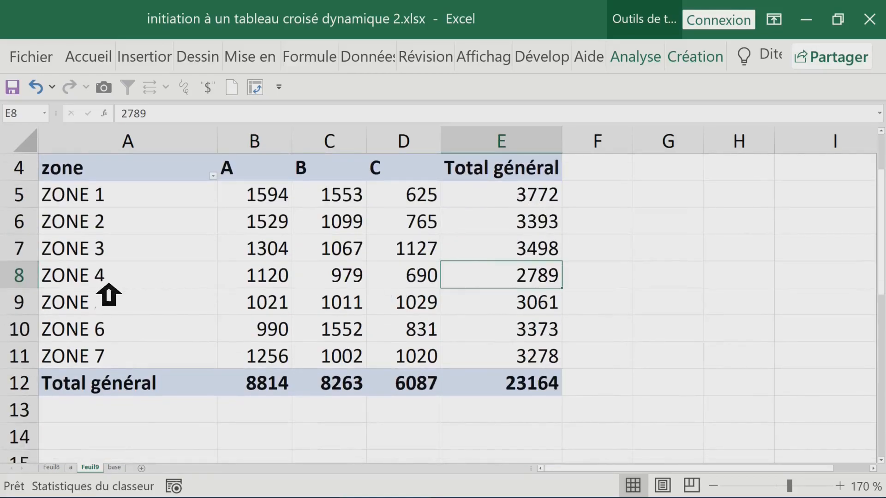
left_click(132, 282)
left_click_drag(132, 283, 457, 276)
left_click_drag(524, 177, 526, 280)
left_click(526, 281)
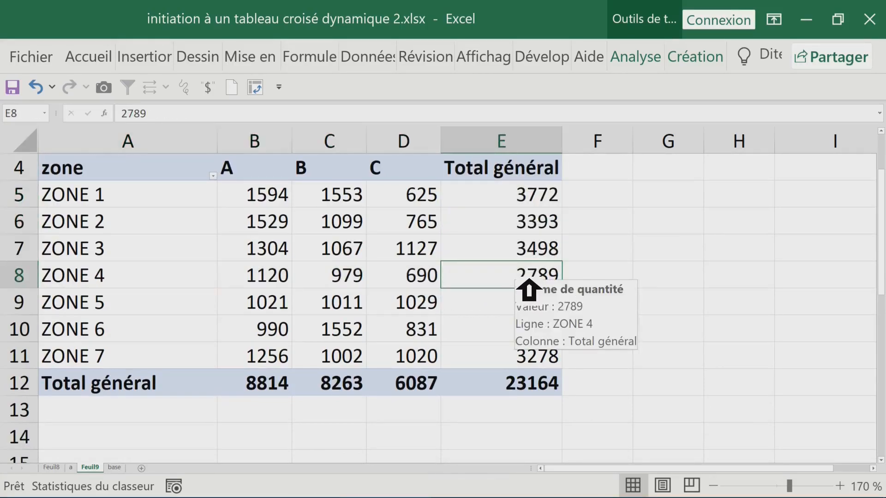
double_click(528, 282)
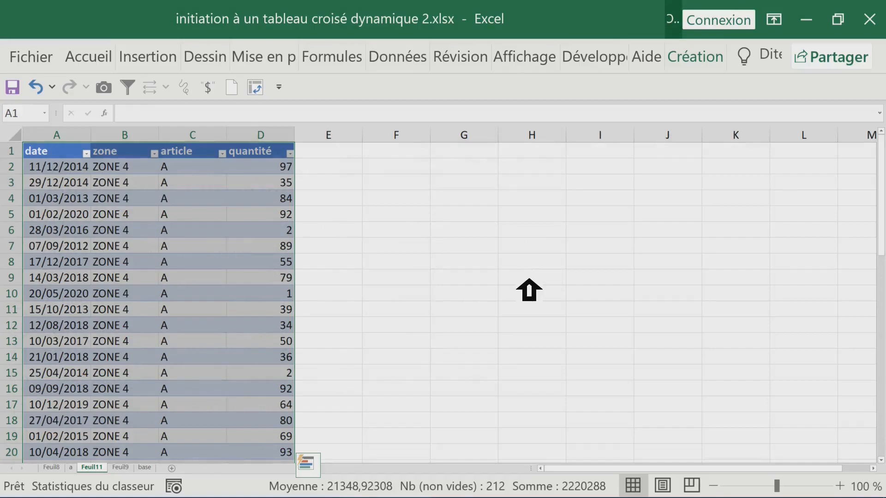
left_click(148, 168)
left_click(140, 201)
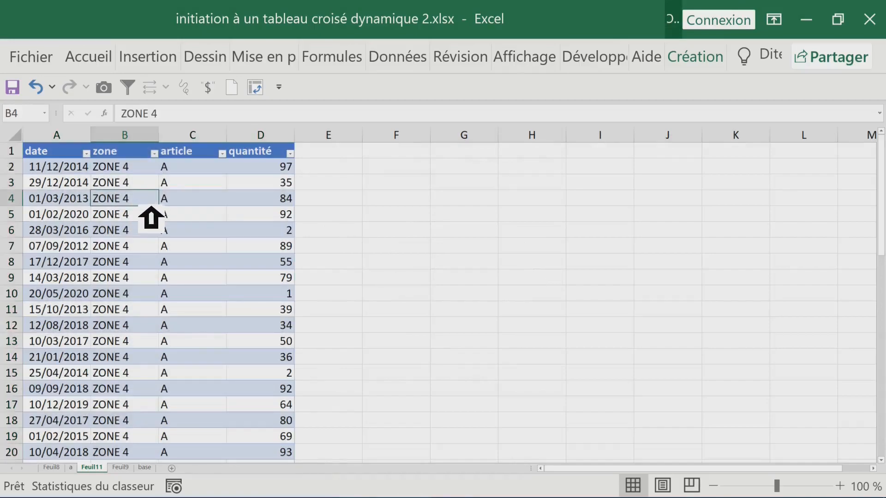
key("ctrl+Down")
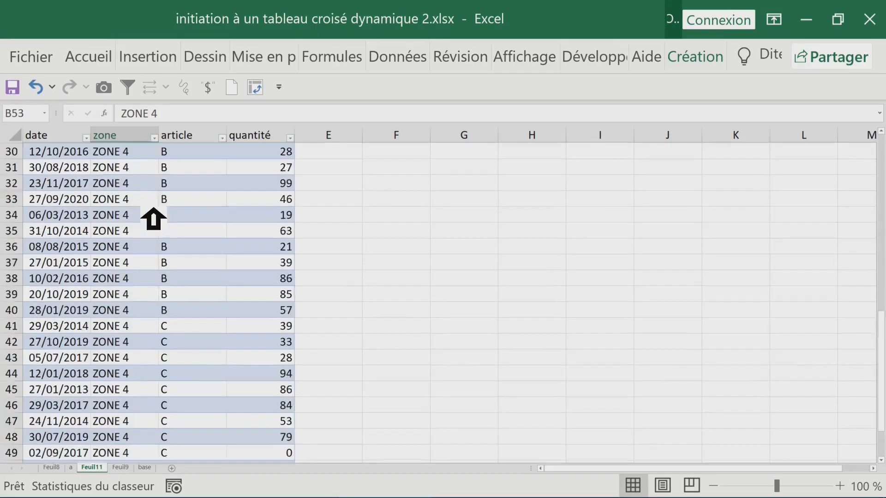
key("ctrl+Up")
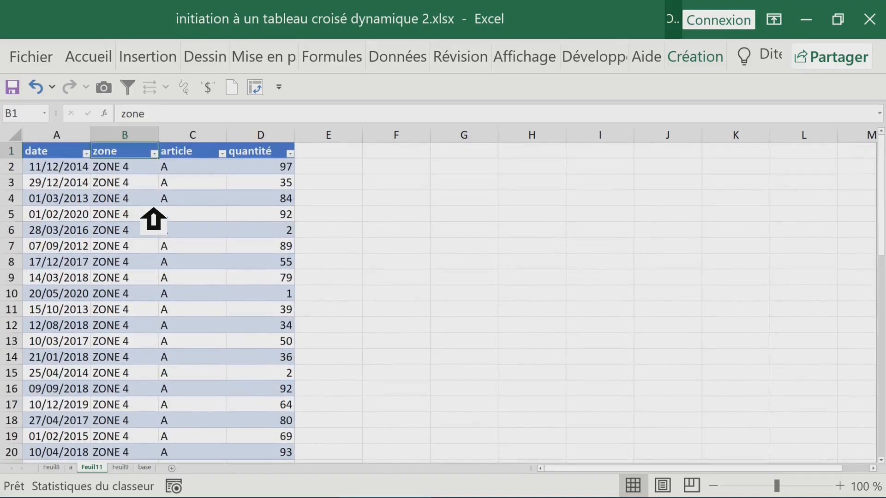
Step: On the base sheet, hide the task 4 line by colouring its text white, and select task 5
left_click(71, 213)
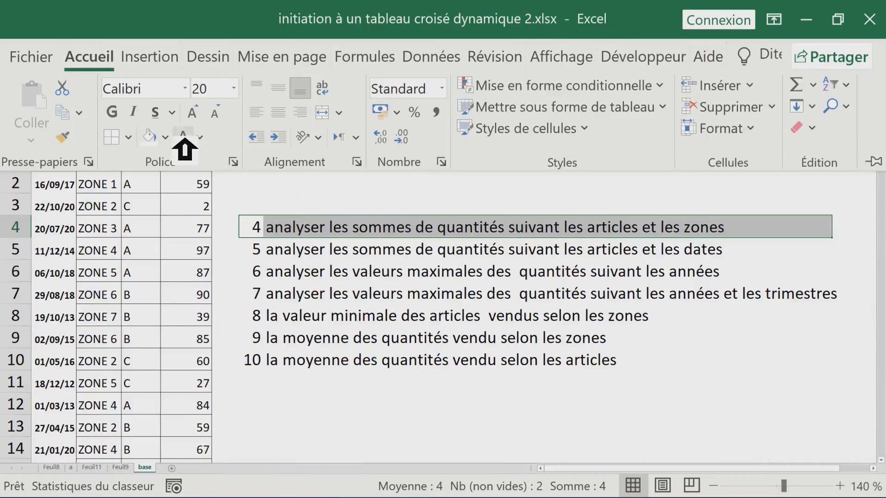
left_click(164, 142)
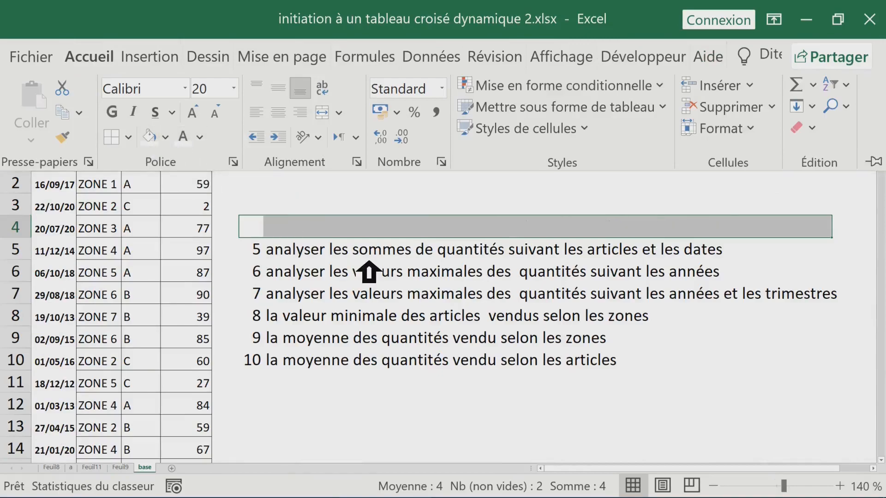
key("ctrl+F1")
left_click(278, 252)
key("Left")
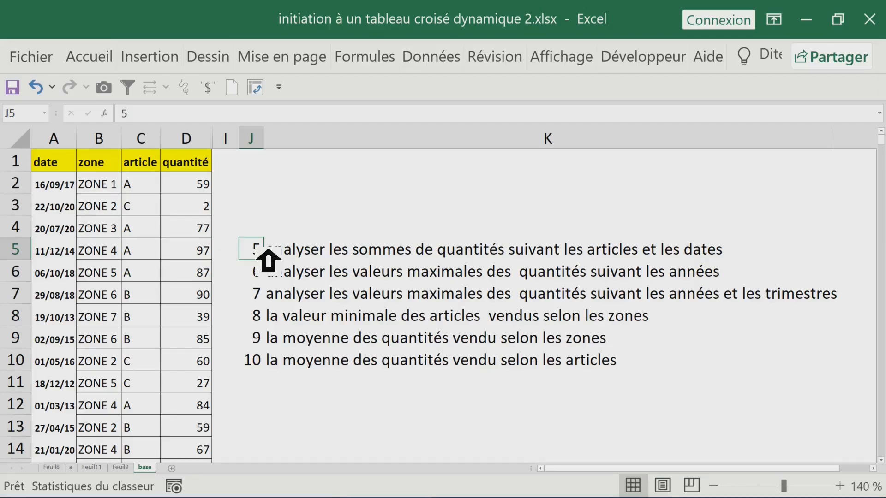
Step: Create a PivotTable on a new worksheet from the base sheet's sales data
left_click(157, 252)
left_click(164, 56)
left_click(32, 113)
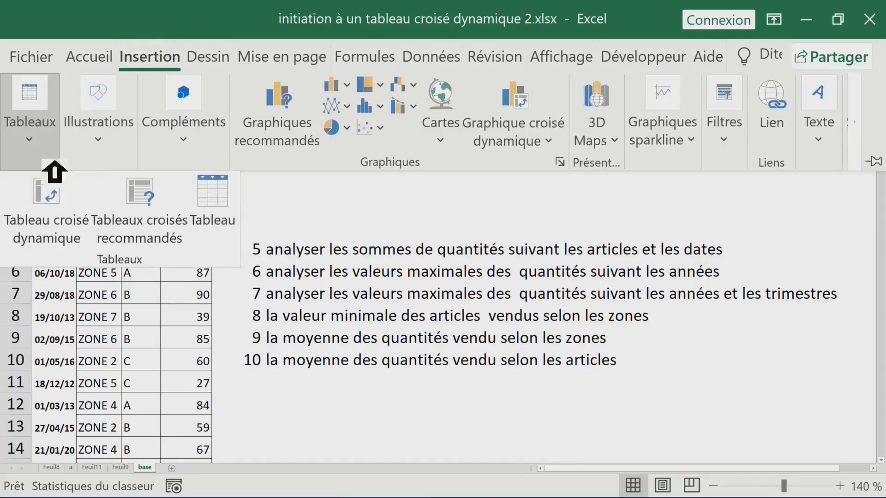
left_click(53, 203)
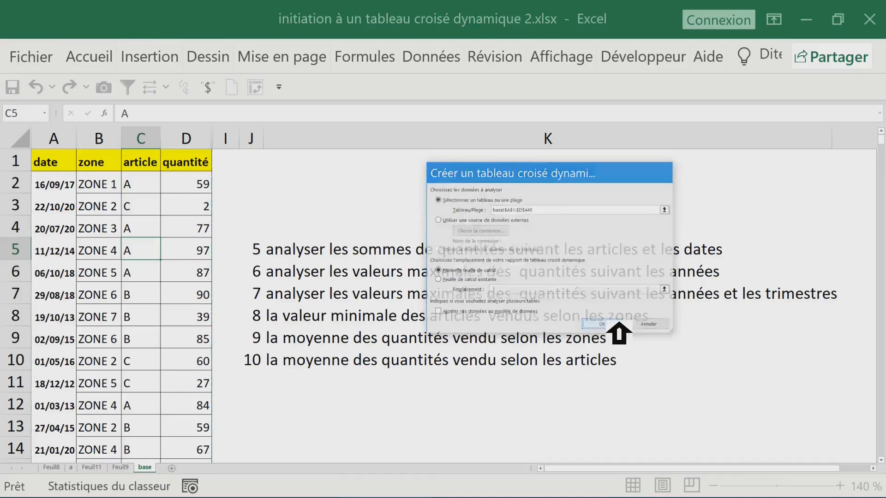
left_click(618, 323)
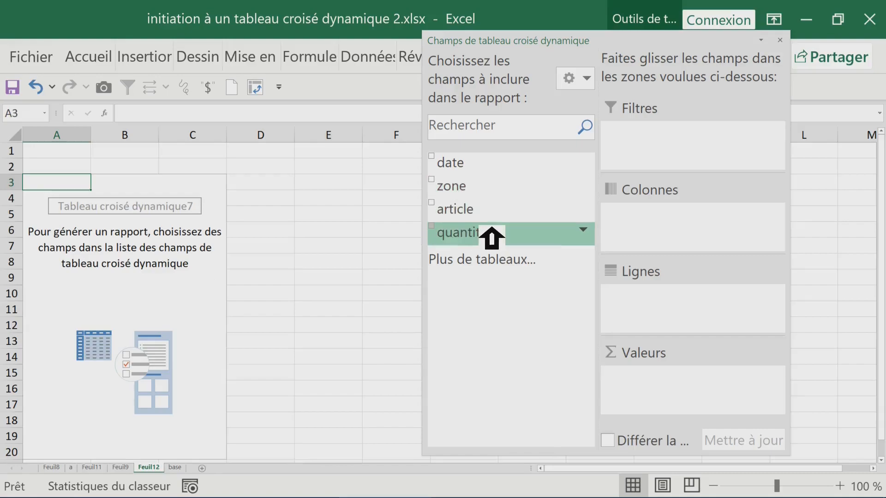
Step: Lay out the PivotTable with the sum of quantité as values, article in columns and date in rows
left_click_drag(498, 234, 658, 377)
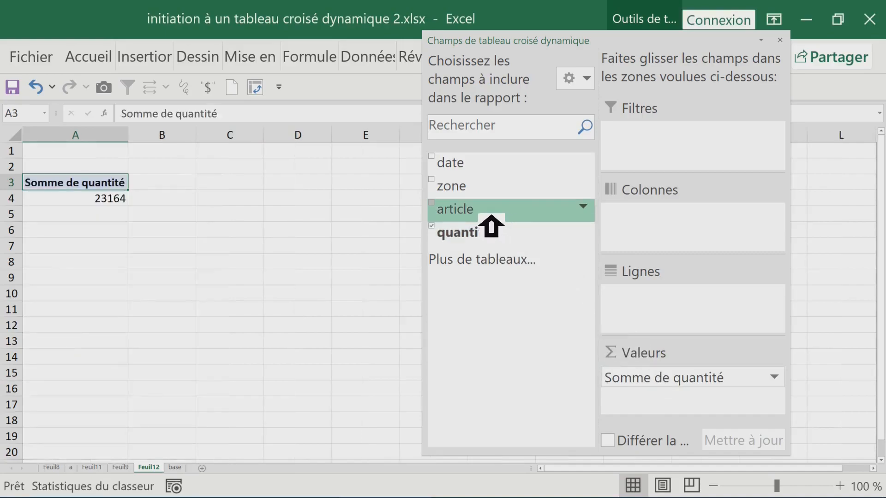
left_click_drag(507, 228, 656, 229)
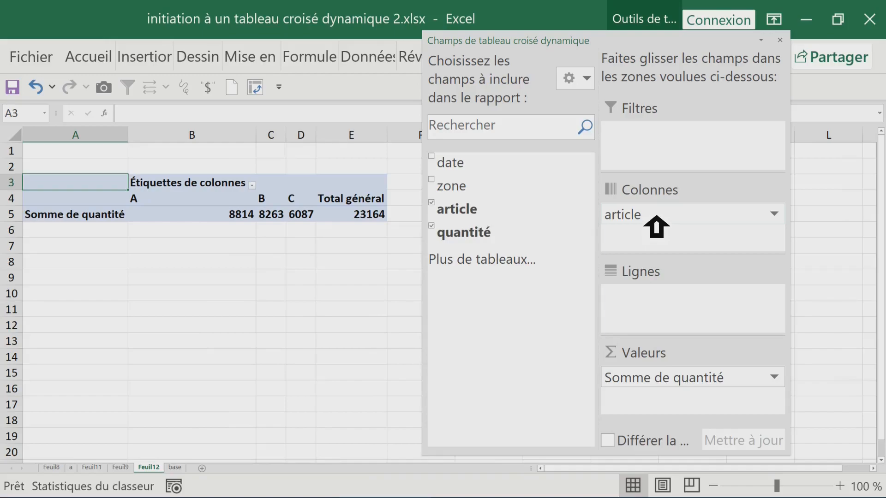
left_click_drag(478, 173, 658, 312)
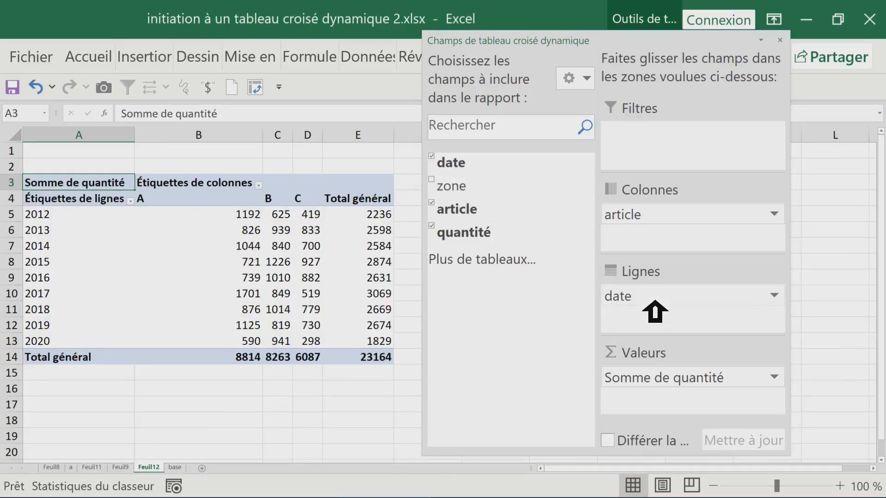
Step: Ungroup the years in the row labels so each individual date gets its own row
left_click(87, 218)
left_click(73, 248)
left_click(80, 221)
right_click(80, 229)
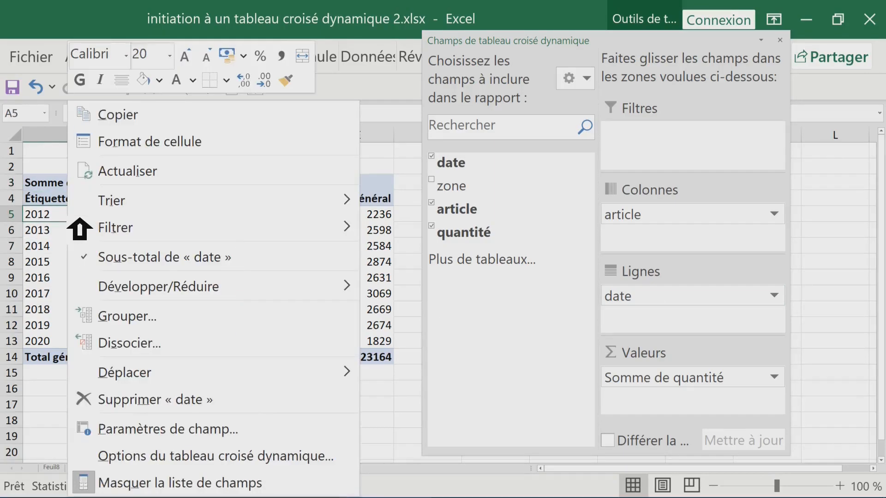
left_click(82, 349)
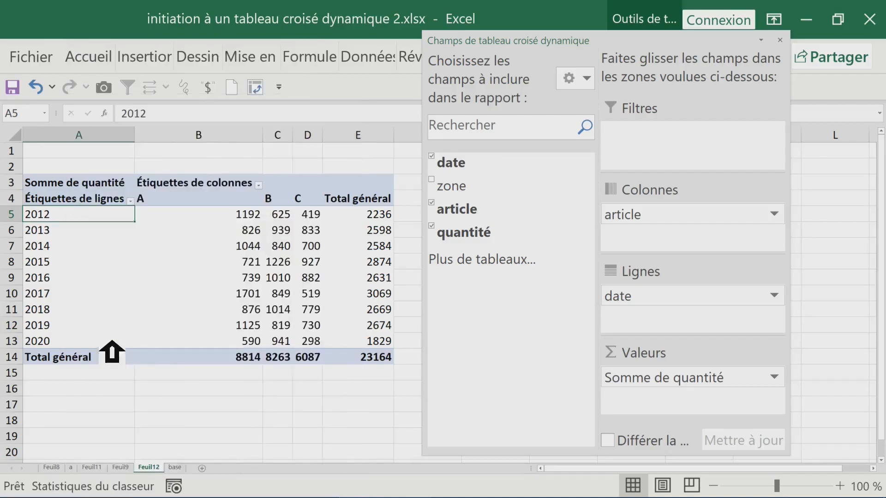
Step: Examine the quantity sums per individual date and article, including the empty cells
left_click(105, 266)
scroll(105, 266, "down", 7)
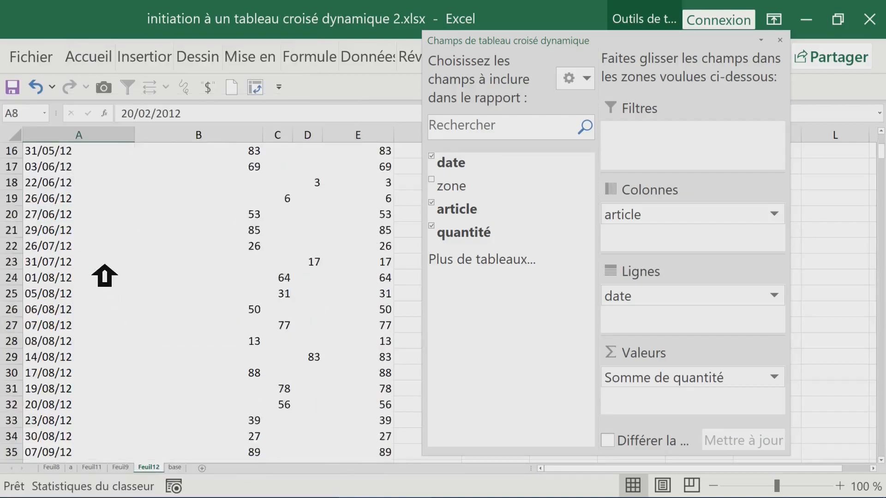
scroll(105, 266, "down", 6)
scroll(105, 266, "up", 13)
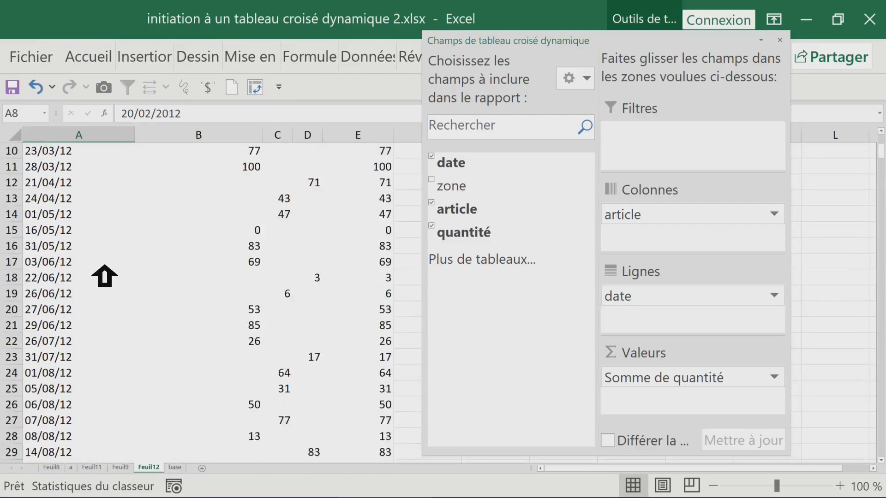
left_click(207, 216)
left_click(232, 230)
mouse_move(231, 233)
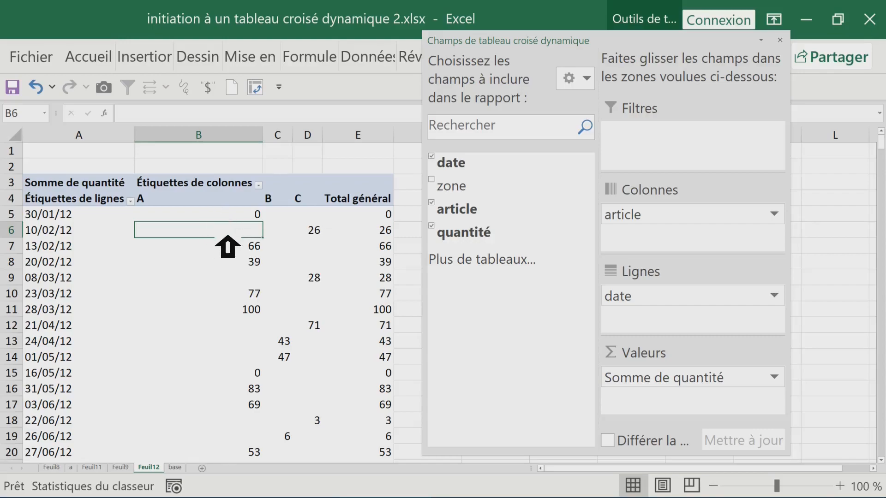
left_click(306, 265)
left_click(259, 278)
left_click(212, 249)
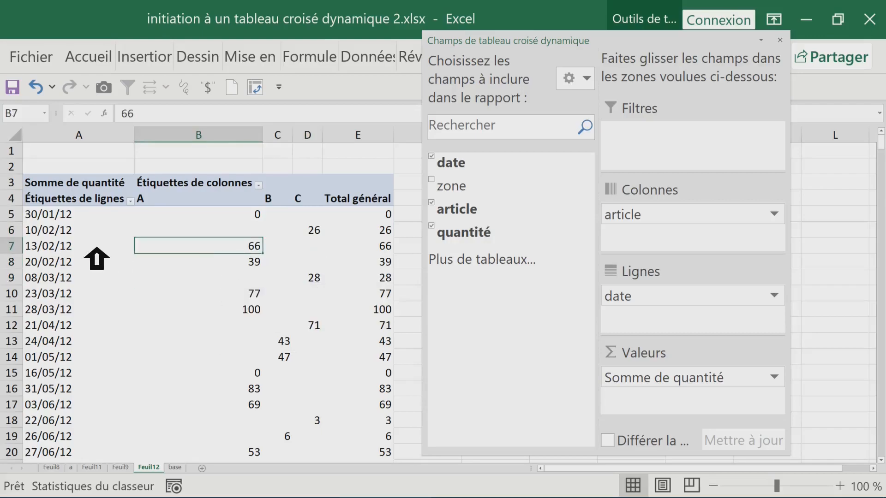
Step: Group the row dates by Trimestres and Années, leaving Mois out of the grouping
left_click(82, 249)
right_click(82, 257)
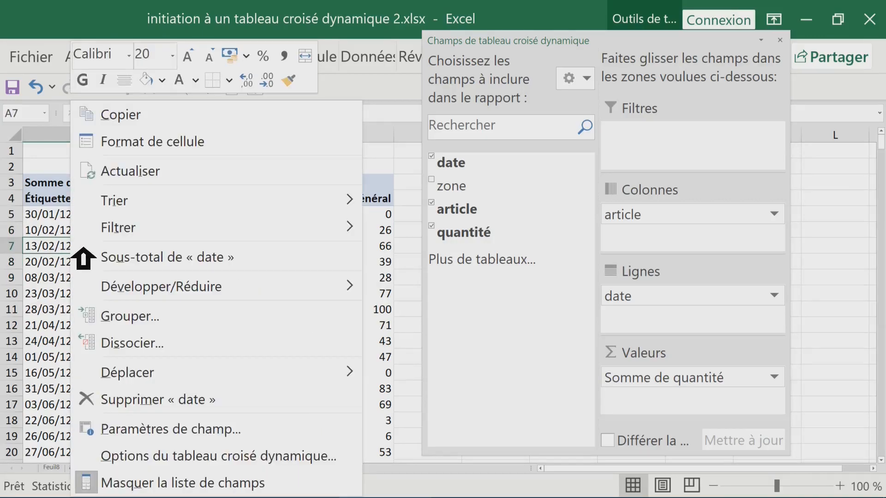
left_click(113, 317)
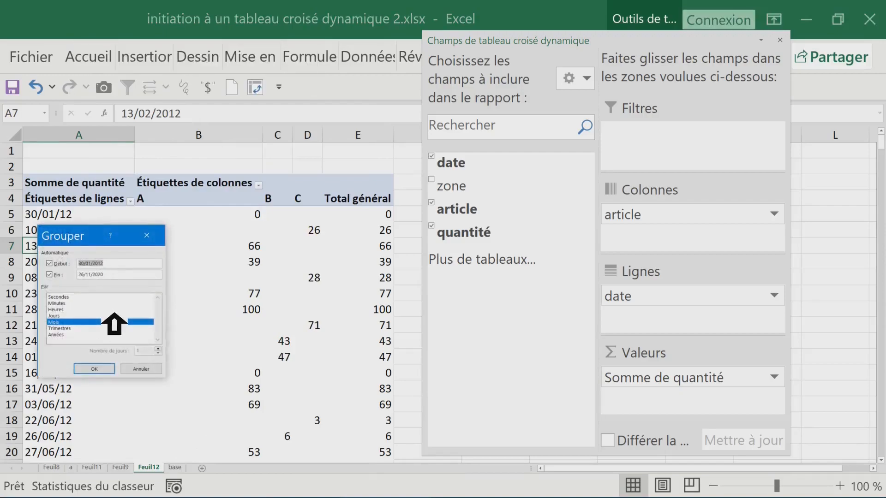
left_click(76, 336)
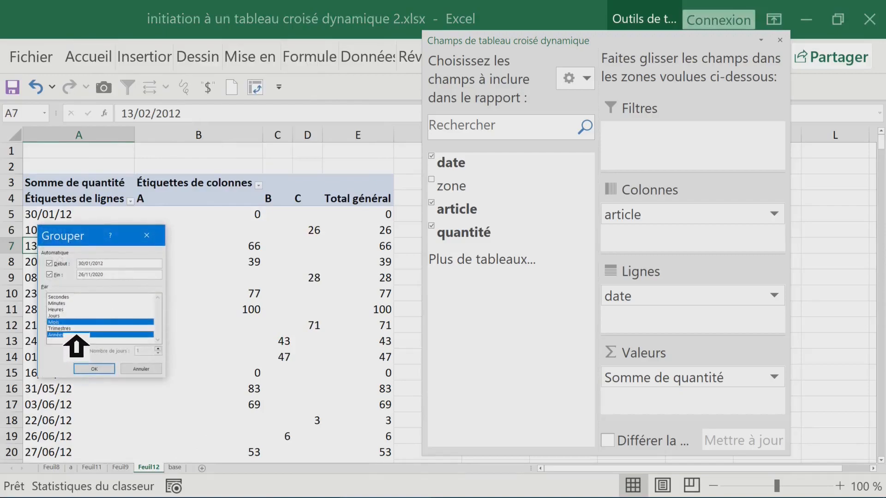
left_click(77, 328)
left_click(78, 322)
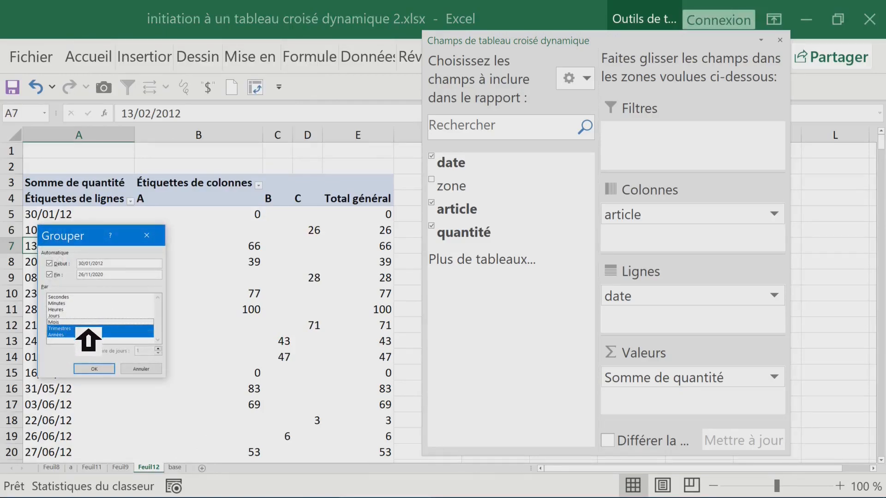
left_click(109, 369)
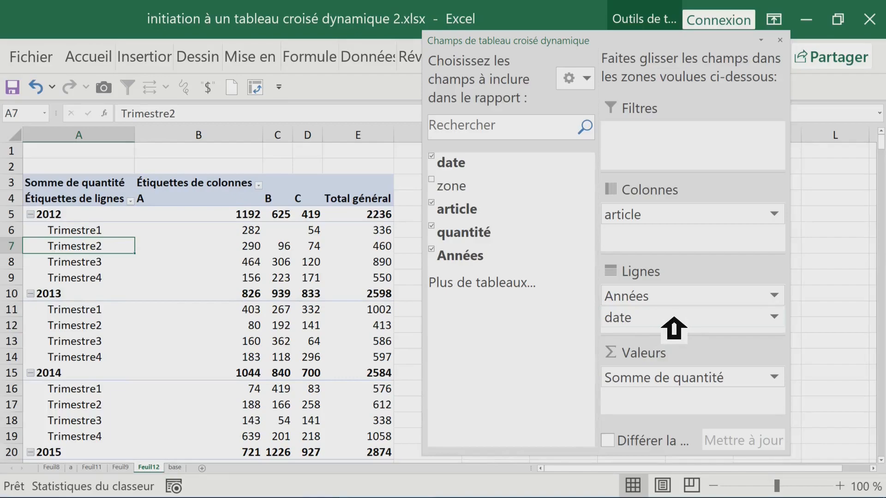
Step: Move the Années field into the columns above article and close the field list to review each year's block
left_click(673, 301)
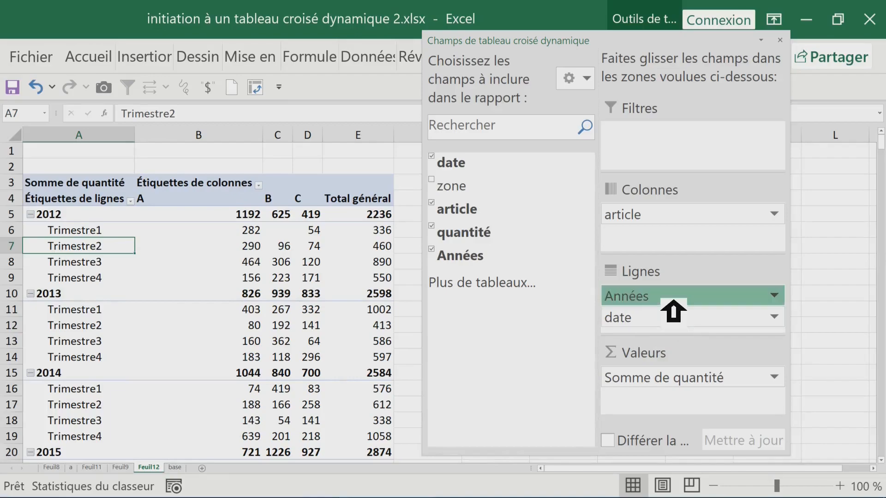
left_click_drag(674, 300, 675, 223)
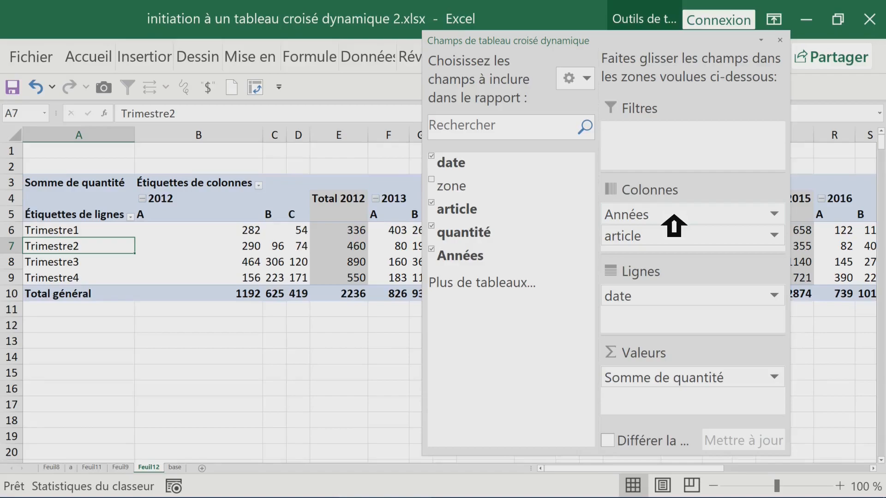
left_click(206, 299)
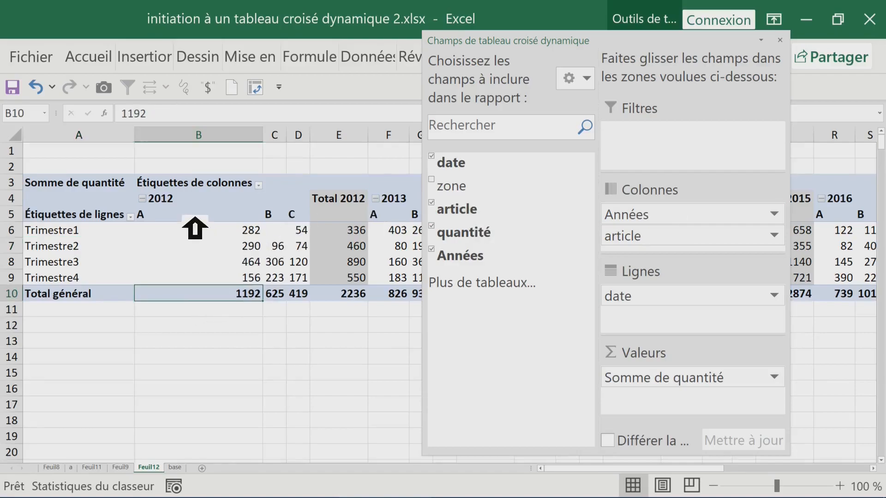
left_click(187, 204)
left_click(780, 40)
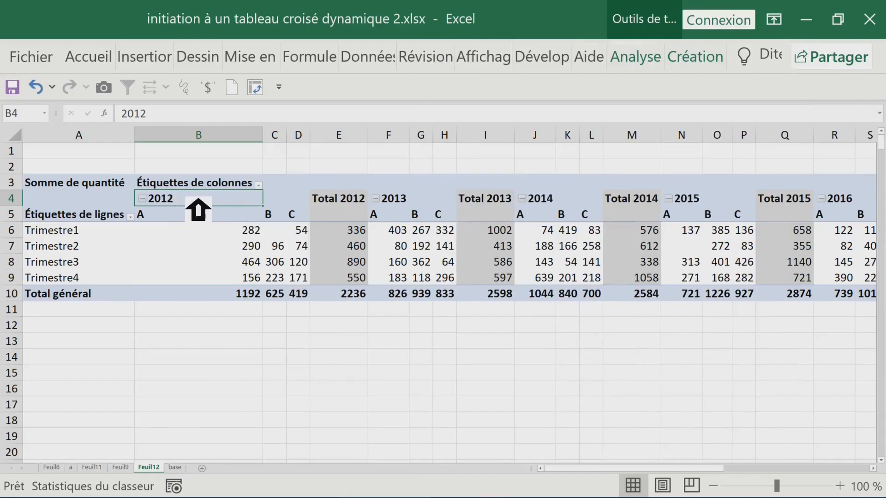
left_click_drag(269, 221, 346, 308)
left_click_drag(392, 200, 514, 294)
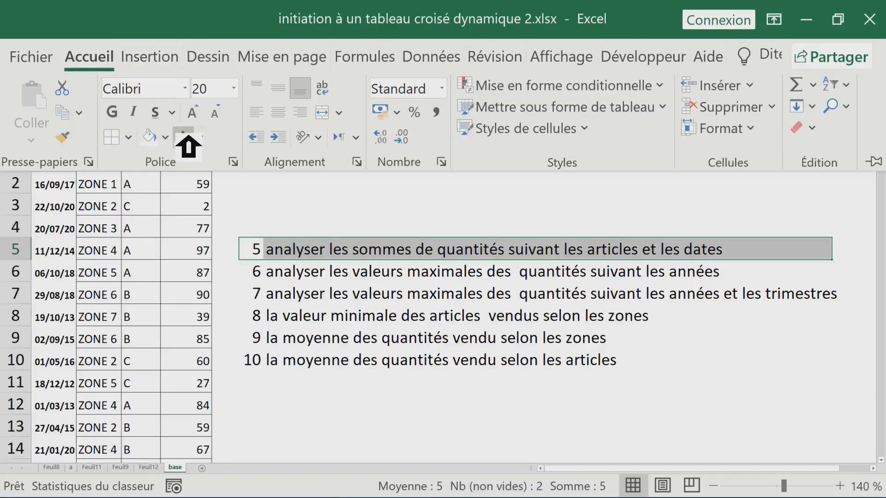
Step: Hide the task 5 line on the base sheet by colouring its text white, and select a cell in the sales data
left_click(187, 131)
left_click(291, 275)
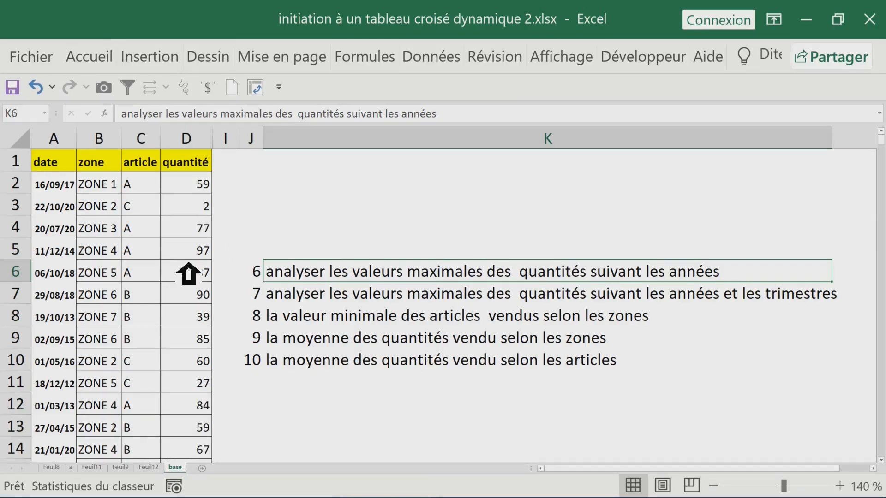
left_click(137, 364)
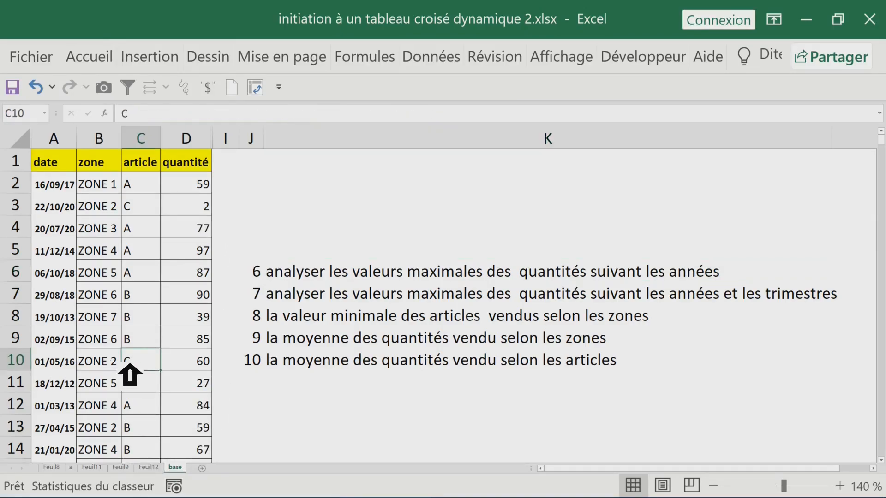
Step: Try to create a PivotTable on a new worksheet for task 6, starting from the task list cell
left_click(292, 277)
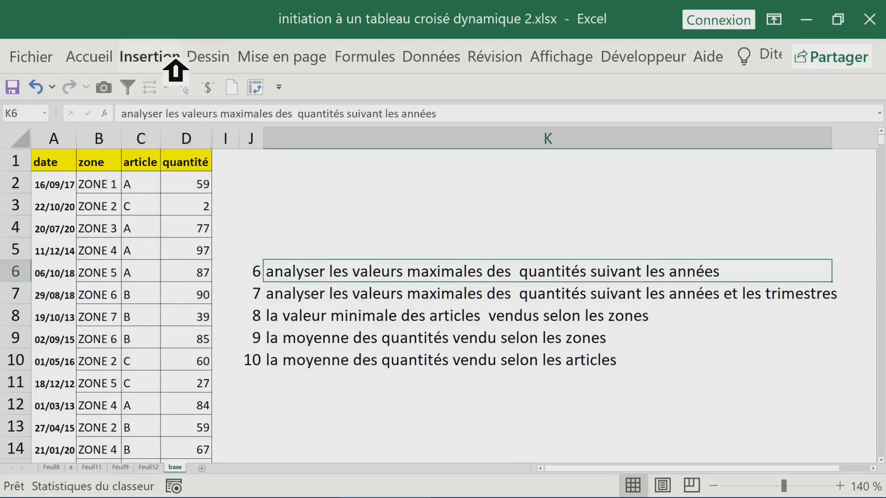
left_click(175, 65)
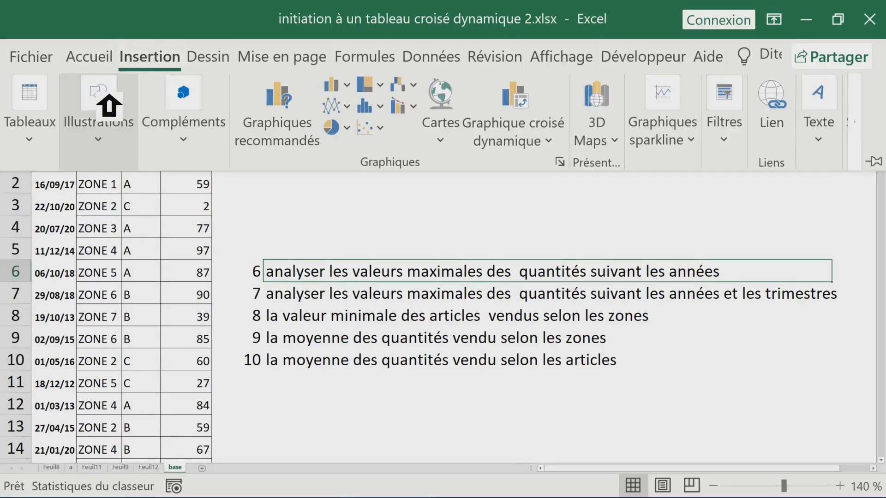
left_click(53, 104)
left_click(63, 198)
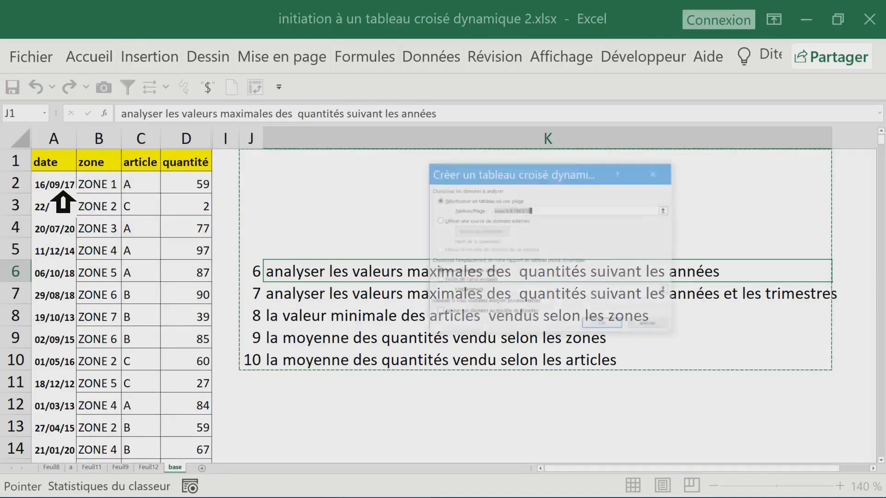
left_click(612, 327)
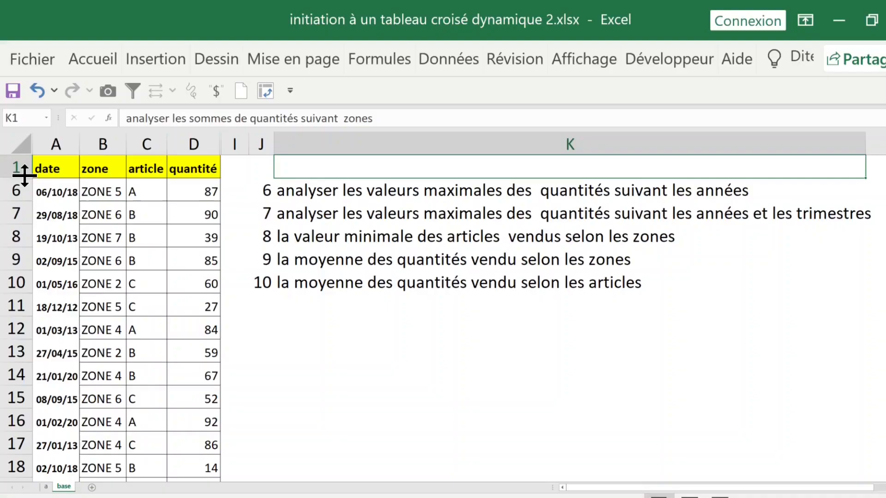
Step: Slightly reduce the height of header row 1 on the base sheet
left_click_drag(22, 172, 24, 176)
left_click(118, 259)
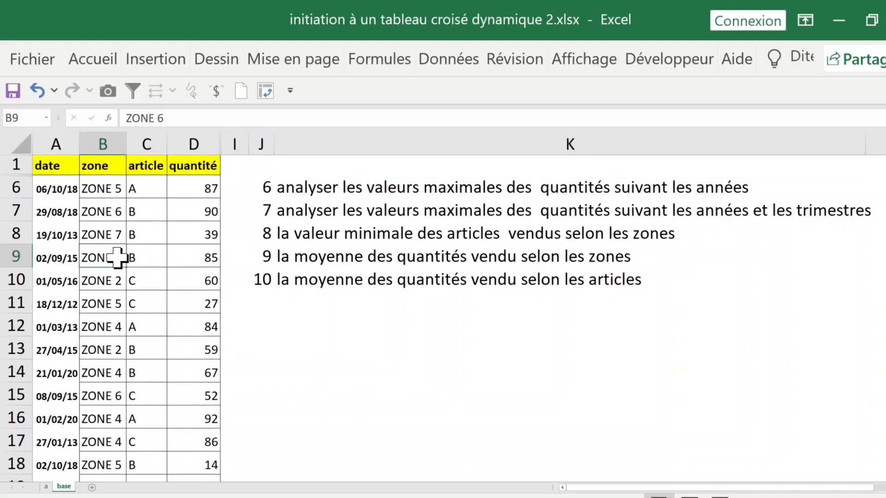
Step: Create a PivotTable from the sales data on the base sheet, placed on a new worksheet
left_click(402, 215)
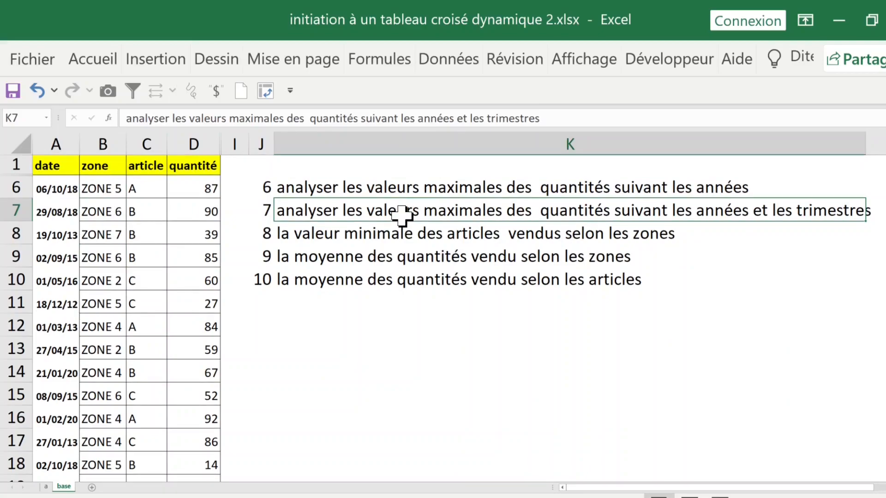
left_click(103, 234)
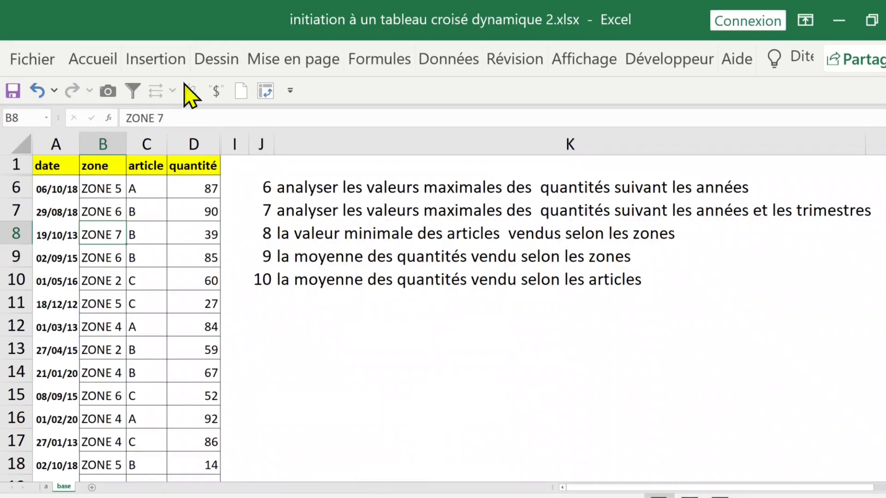
left_click(171, 62)
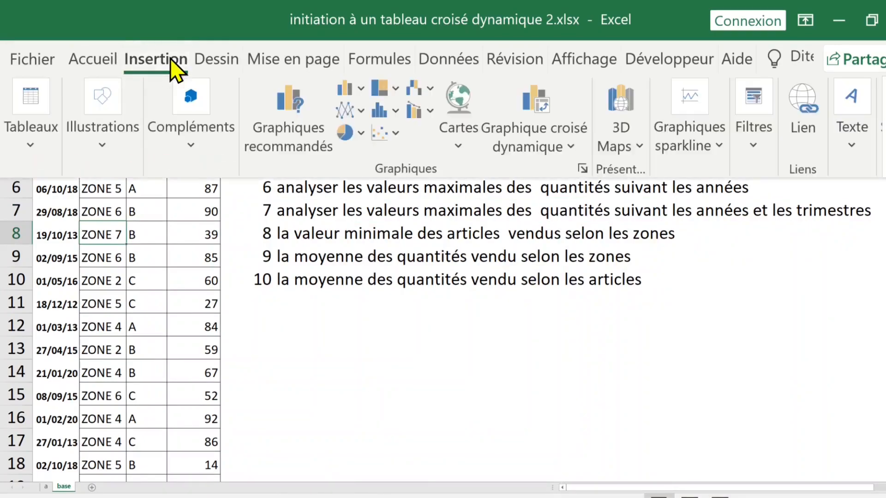
left_click(32, 99)
left_click(36, 201)
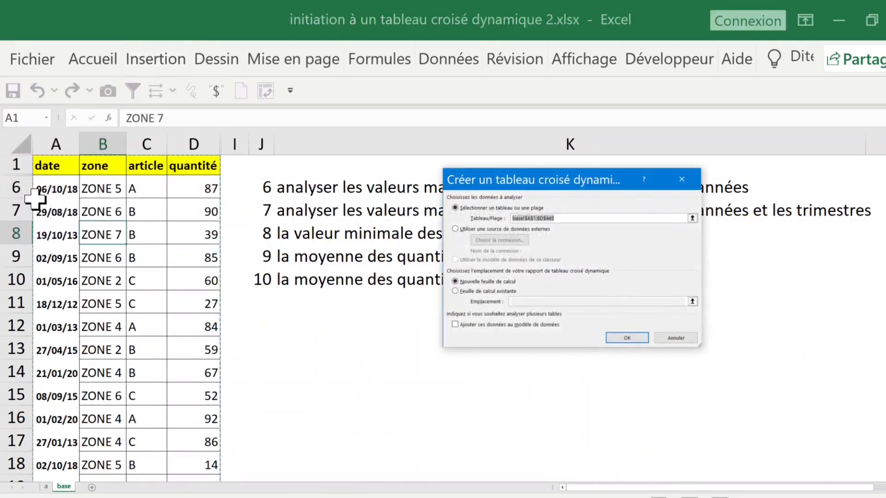
left_click(625, 338)
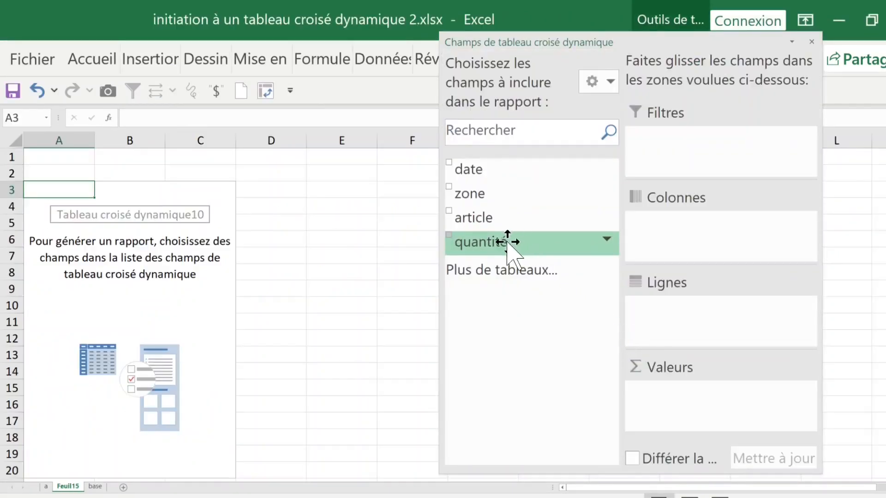
Step: Add quantité to the values and date to the rows, and ungroup the automatic year and quarter grouping into individual dates
left_click_drag(500, 242, 678, 393)
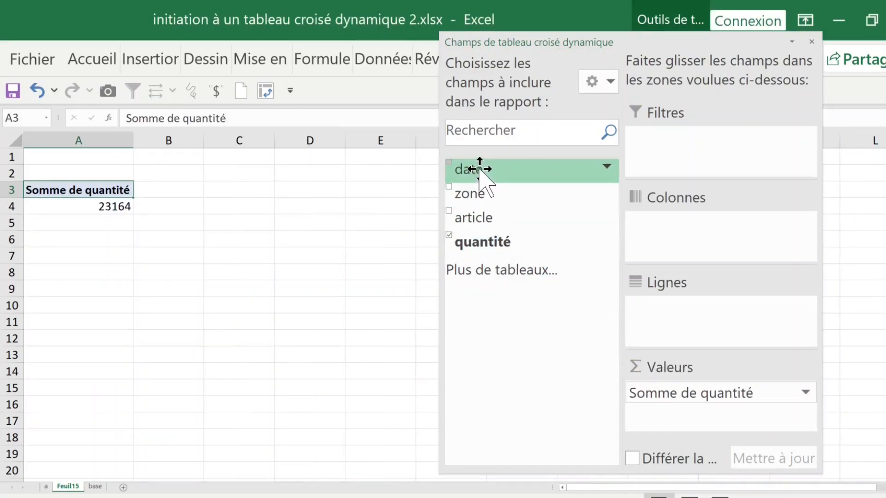
left_click_drag(480, 170, 678, 301)
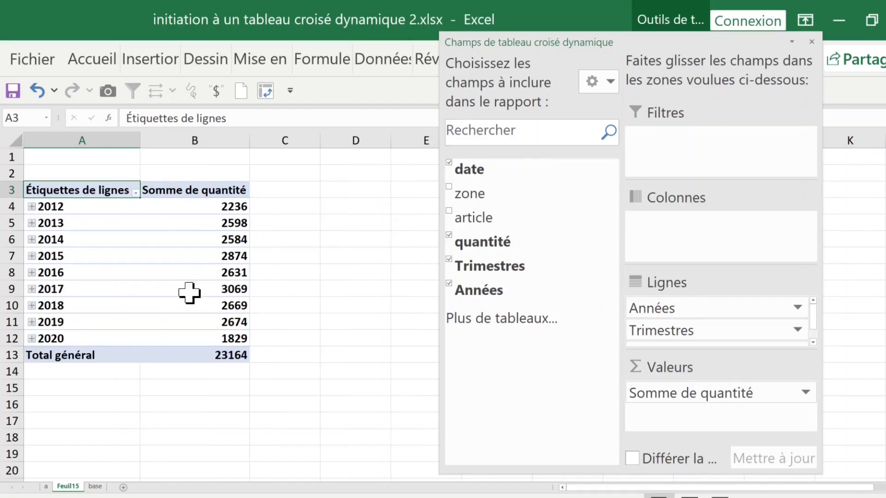
left_click(75, 222)
right_click(76, 223)
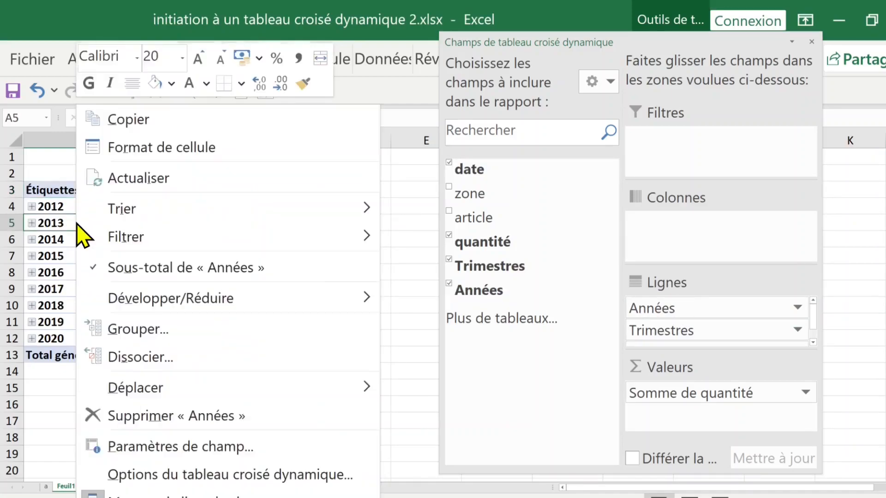
left_click(161, 362)
left_click(79, 257)
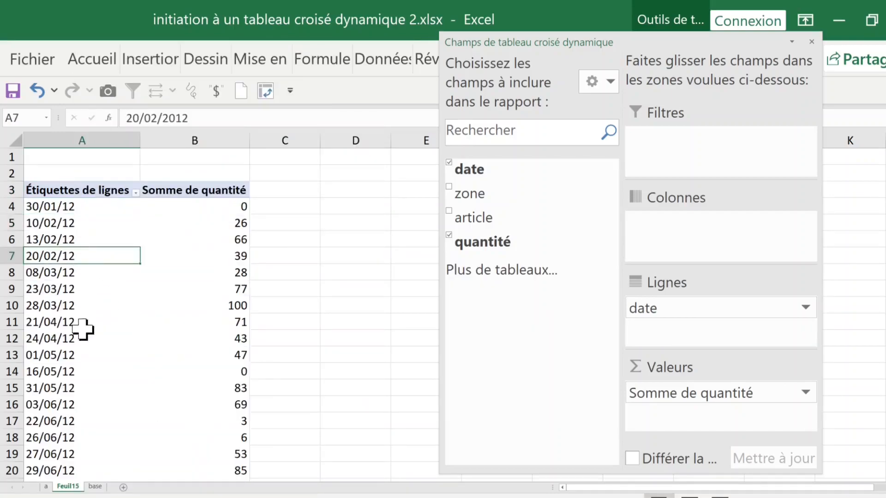
Step: Rename the Somme de quantité column header as maximal
left_click(221, 211)
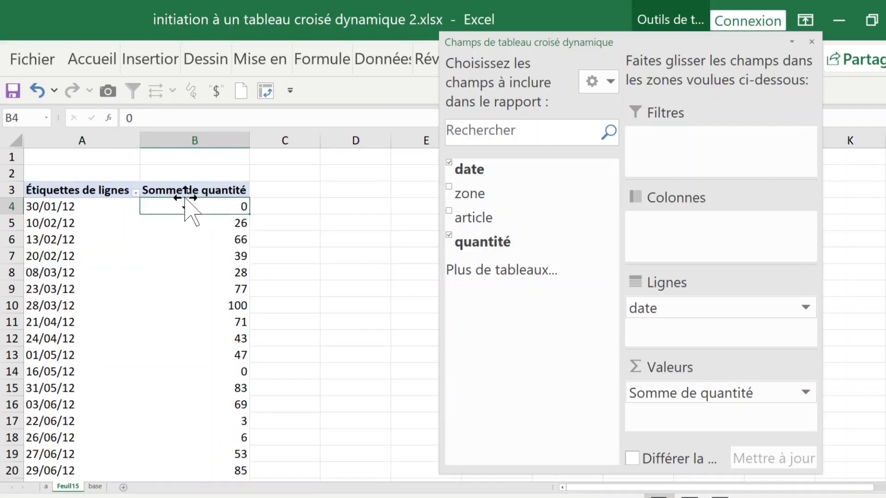
left_click(180, 191)
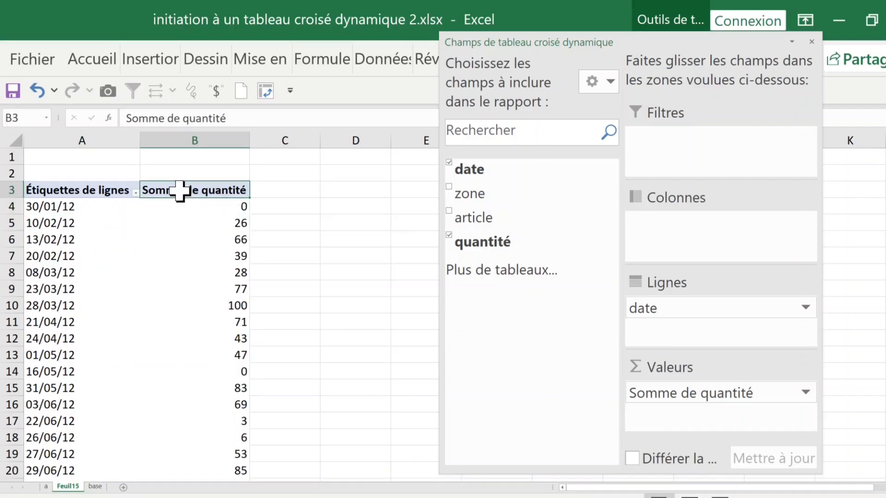
type("maximal")
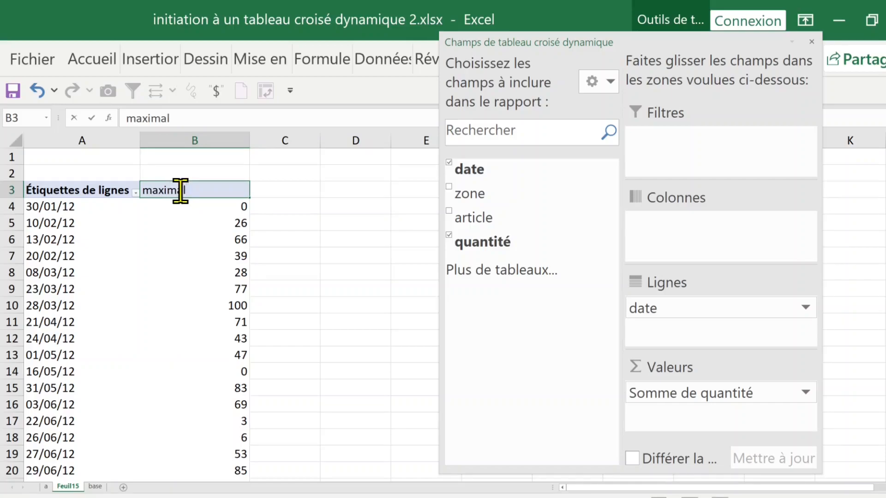
left_click(203, 208)
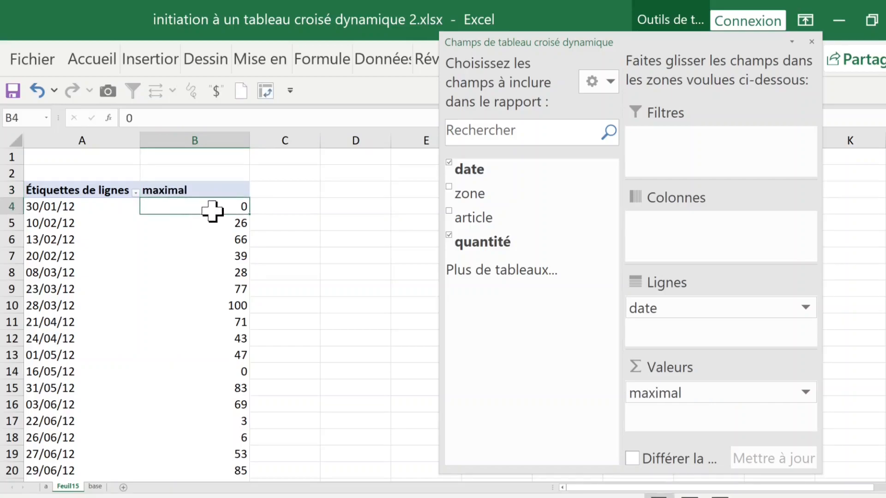
Step: Summarize the quantité values by Max. instead of the sum
right_click(203, 208)
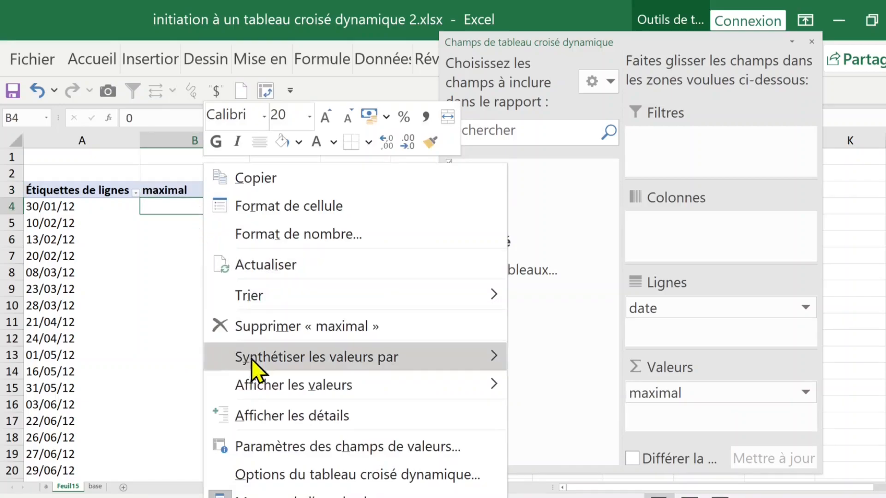
mouse_move(276, 390)
mouse_move(322, 365)
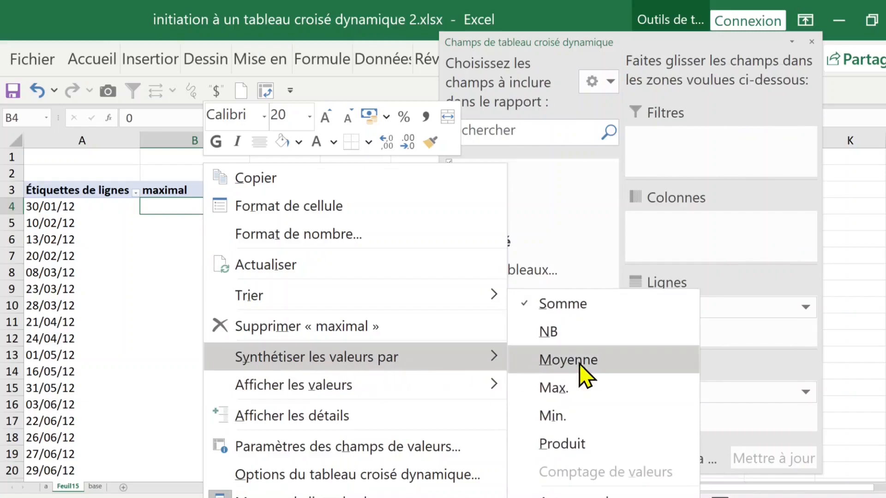
left_click(589, 389)
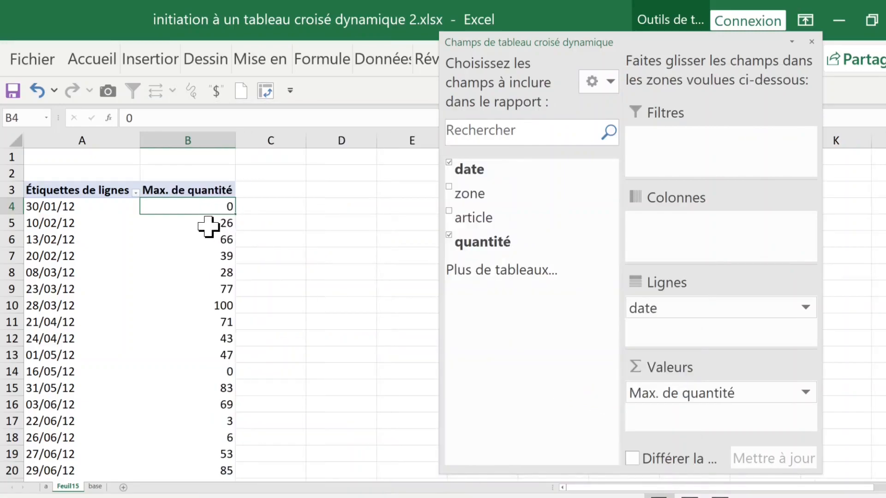
Step: Group the row dates by Années only, without Mois
left_click(67, 225)
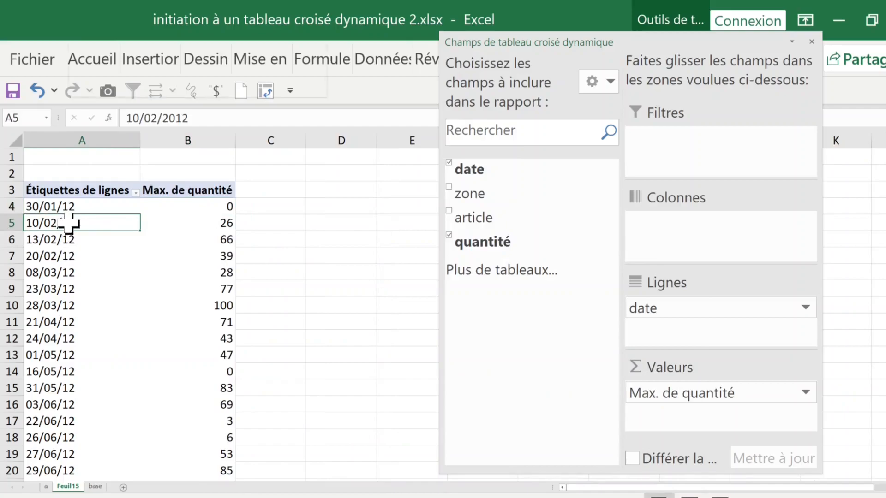
right_click(70, 226)
left_click(138, 335)
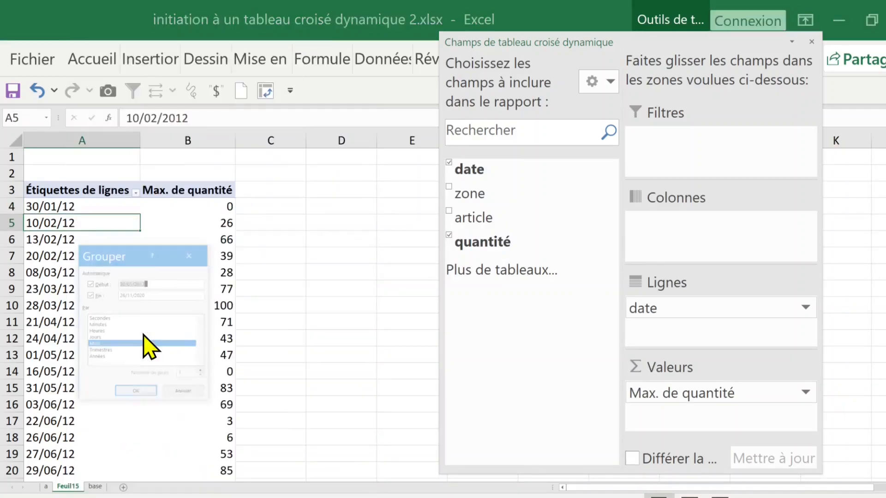
left_click(108, 357)
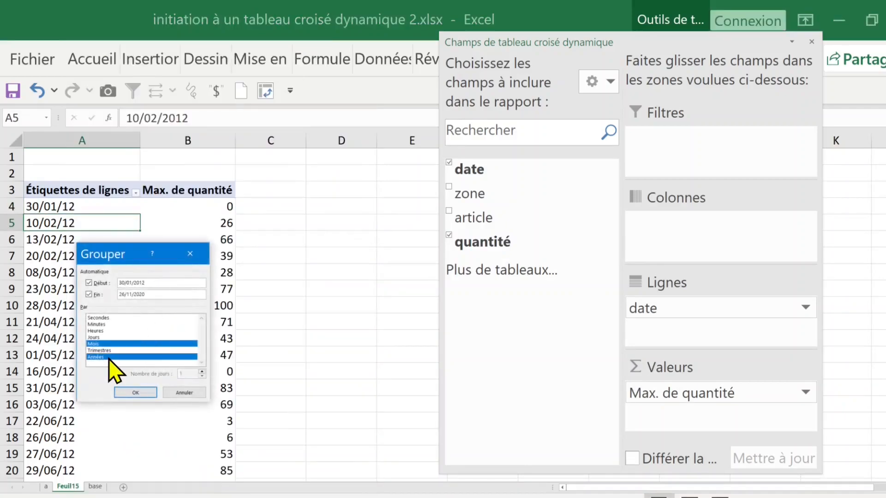
left_click(111, 344)
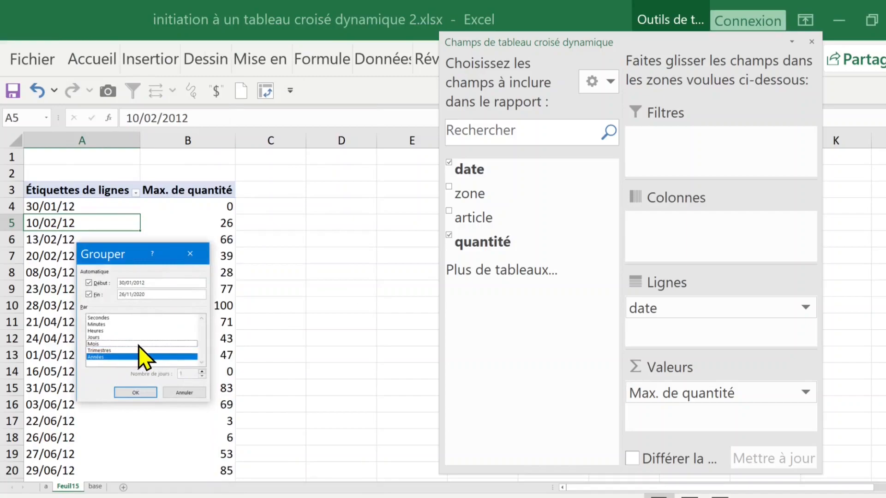
left_click(136, 392)
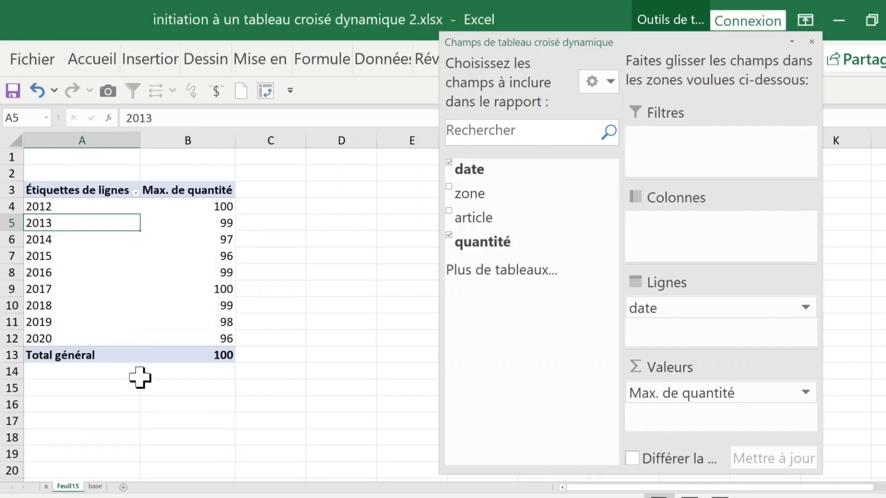
Step: Rename the Total général row label as max
left_click(206, 355)
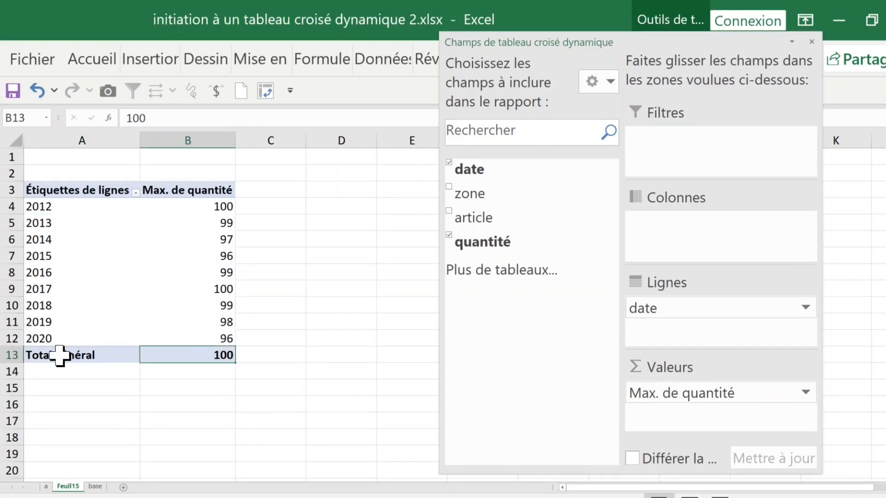
left_click(57, 355)
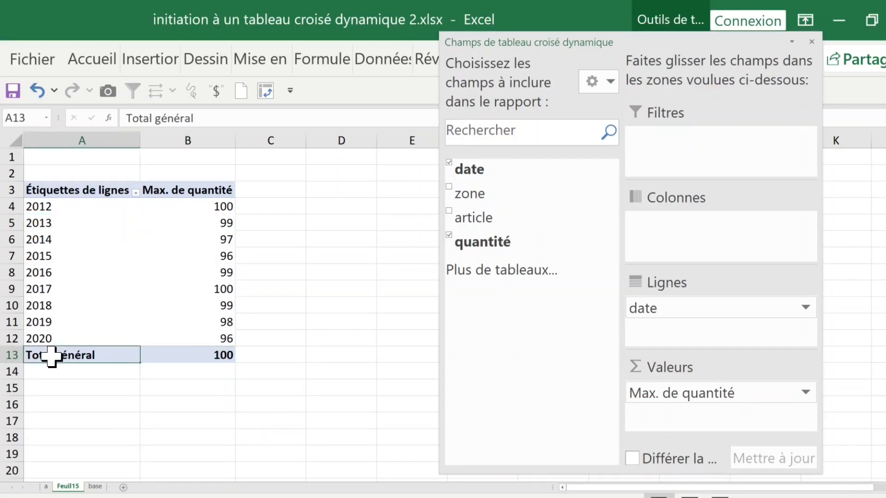
type("max")
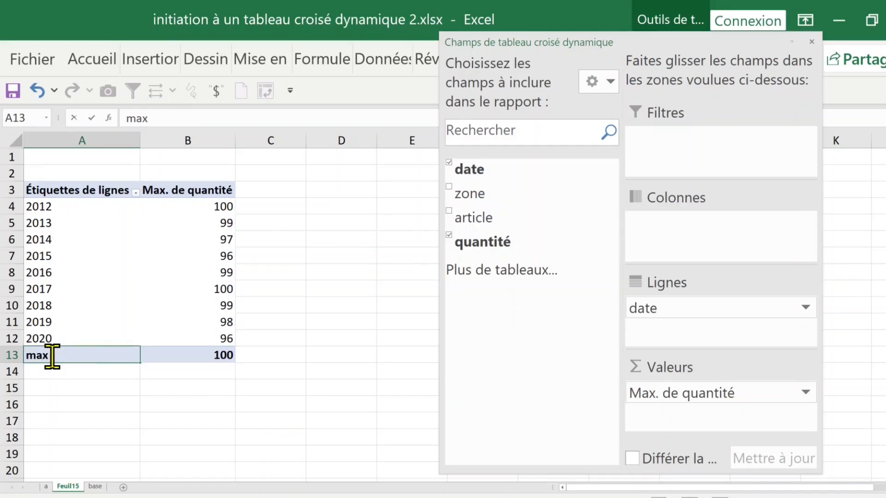
left_click(81, 392)
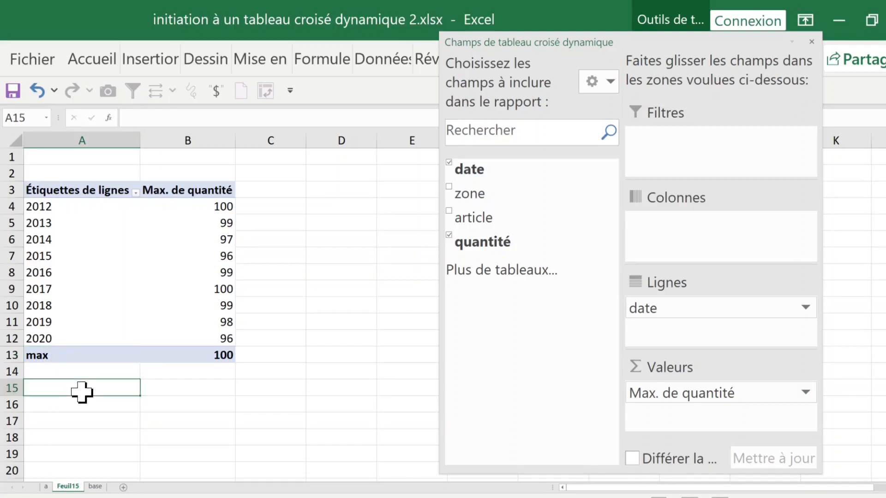
Step: Check which years reach the overall maximum quantity, and reread tasks 6 and 7 on the base sheet
left_click(200, 355)
left_click_drag(213, 208, 207, 292)
left_click(206, 291)
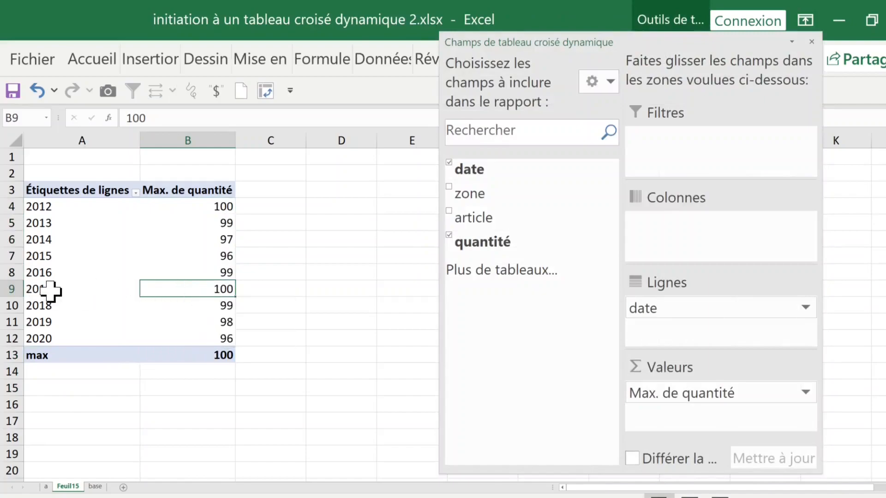
left_click(50, 290)
left_click(46, 206)
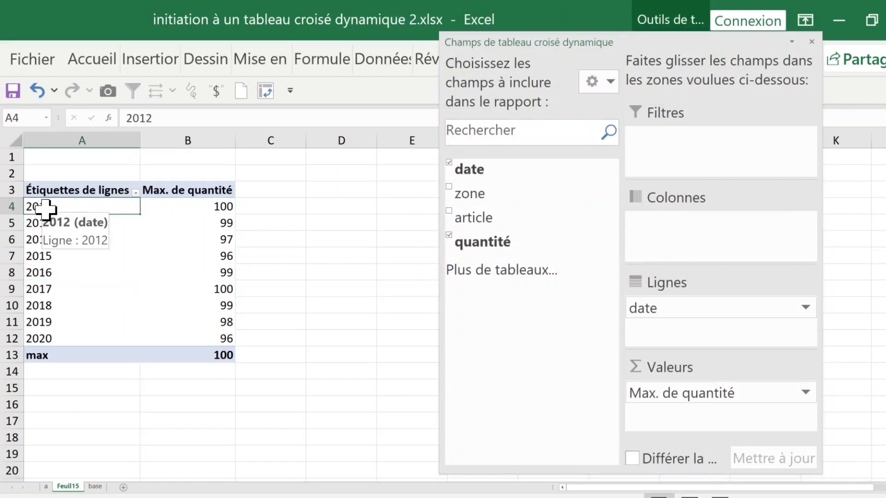
left_click(95, 487)
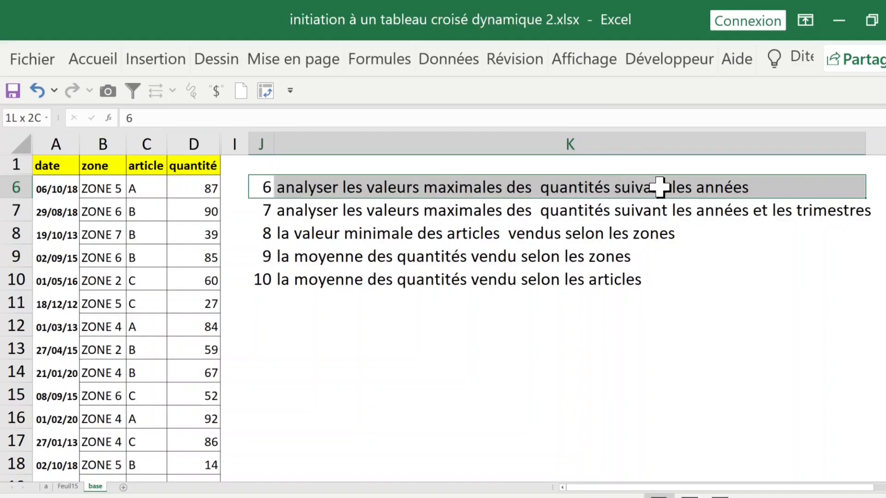
left_click_drag(269, 209, 406, 210)
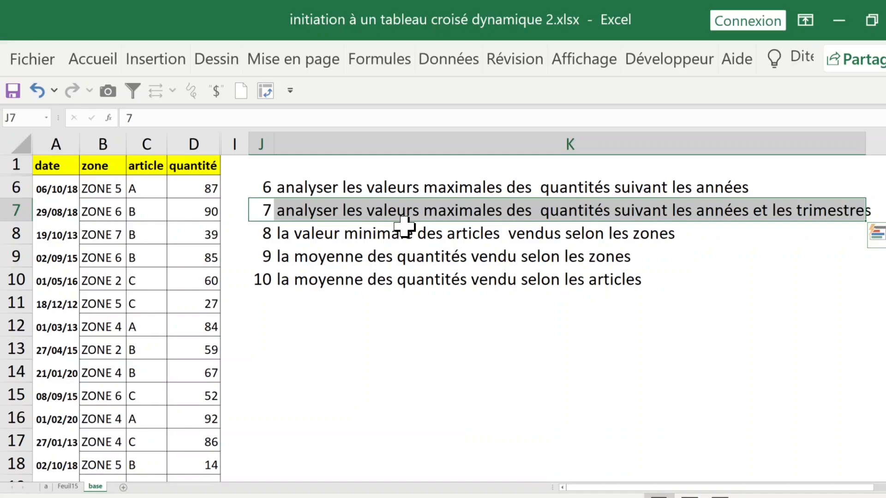
left_click(66, 487)
Step: Ungroup the yearly row labels of the PivotTable on Feuil15 into individual dates
left_click(121, 277)
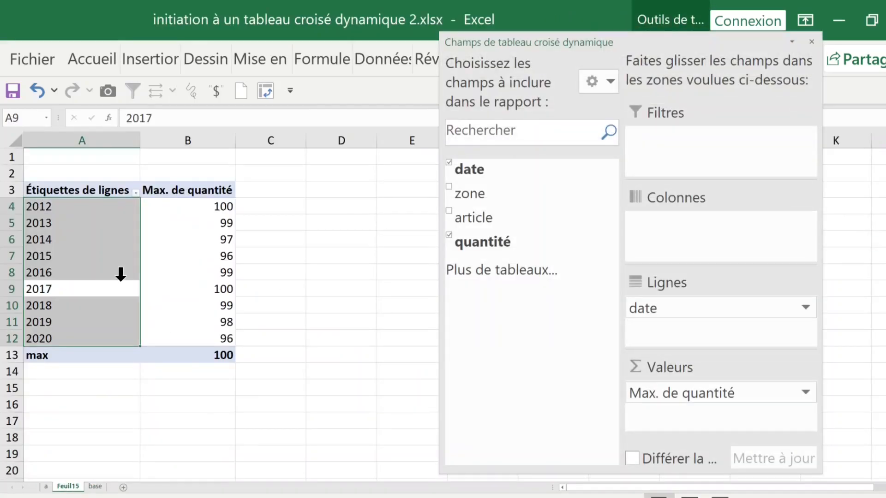
left_click(97, 248)
left_click(87, 249)
left_click(82, 260)
right_click(82, 259)
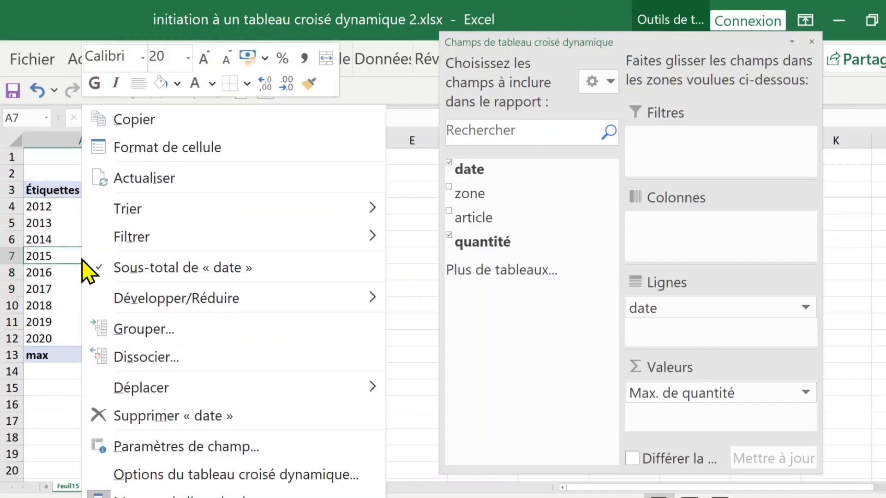
left_click(148, 360)
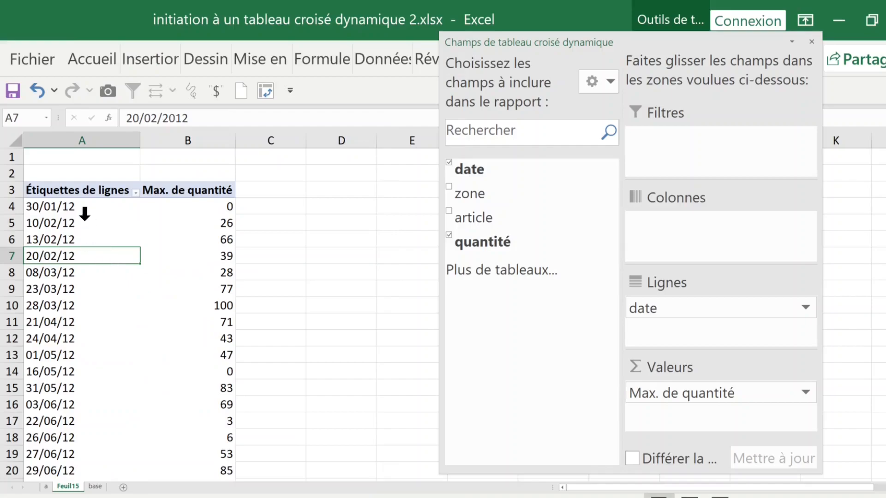
Step: Group the PivotTable's row dates by Trimestres and Années, leaving out Mois
left_click(79, 223)
left_click(79, 223)
right_click(79, 222)
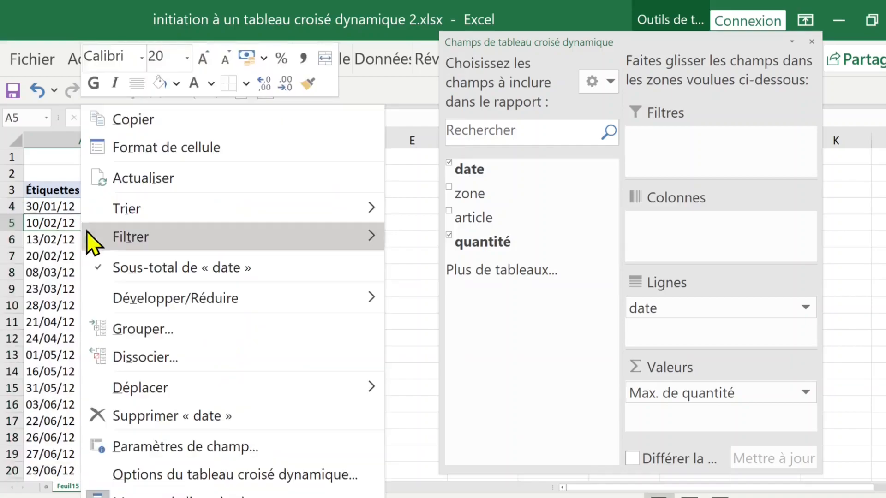
left_click(142, 329)
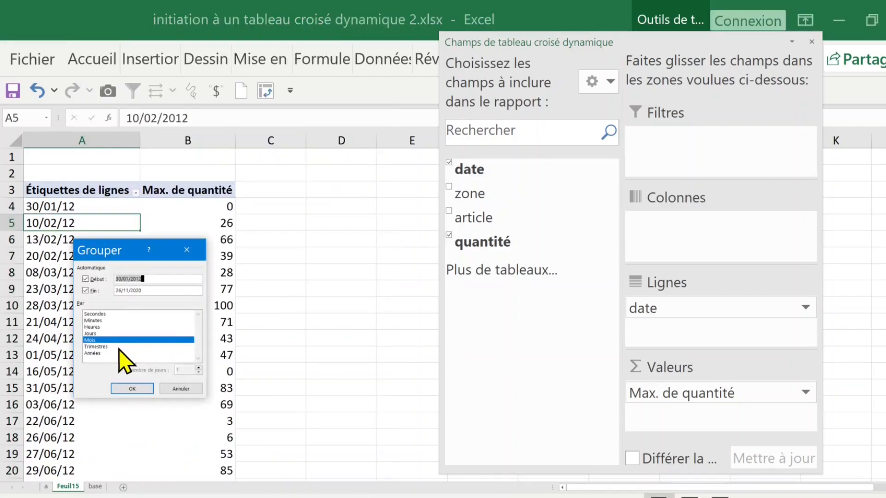
left_click(103, 354)
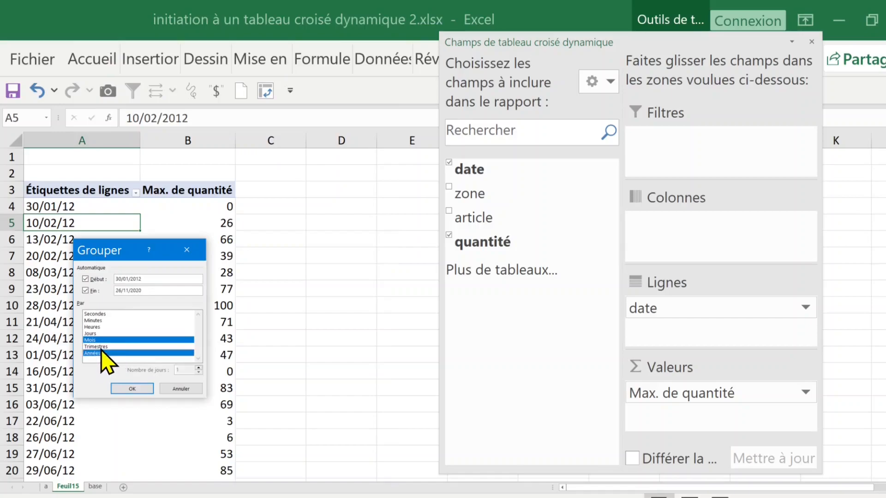
left_click(101, 347)
left_click(100, 340)
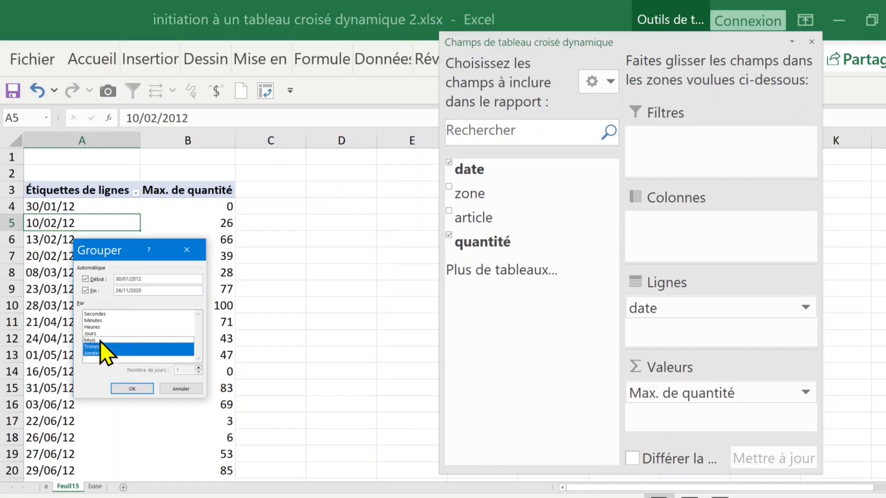
left_click(131, 389)
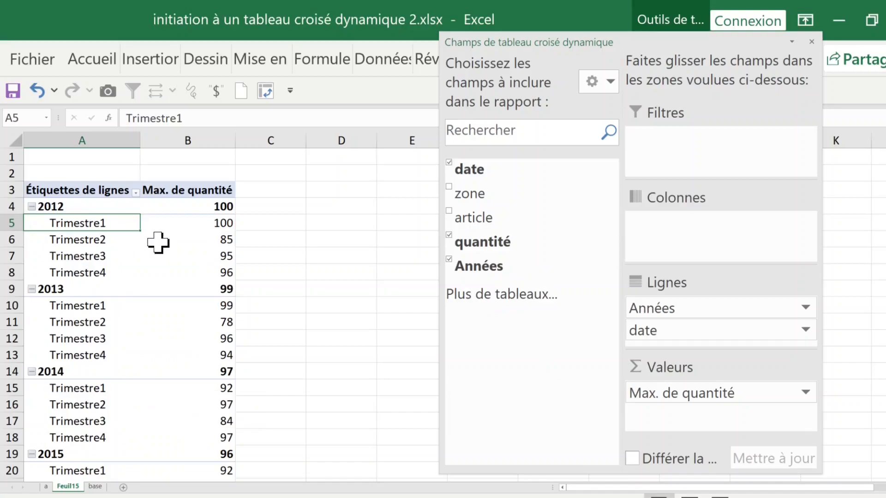
Step: Check which summary function the PivotTable's quantité values use
left_click(197, 224)
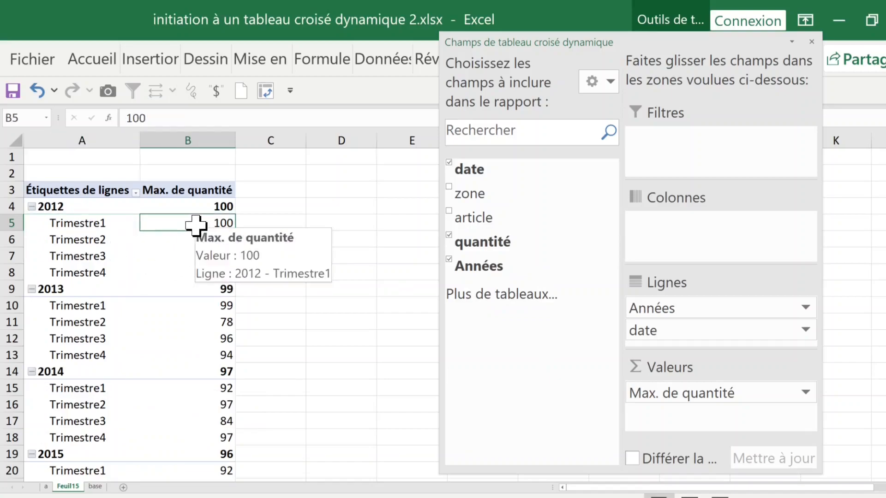
right_click(196, 224)
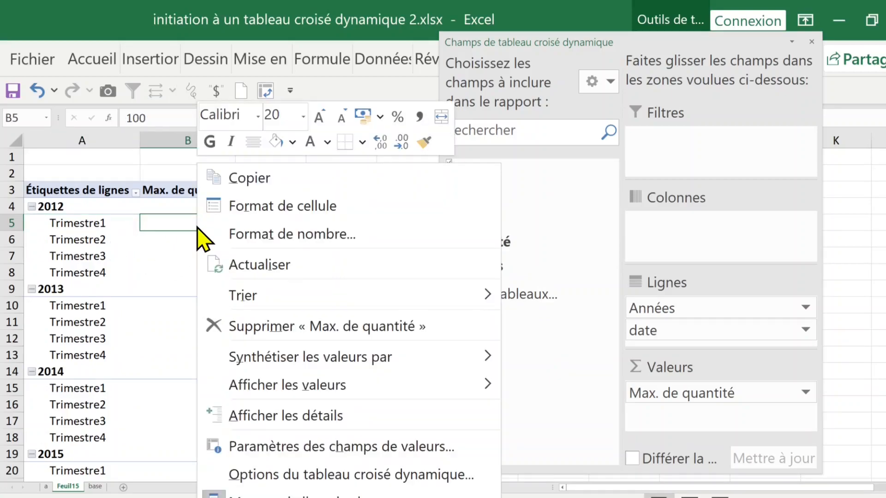
mouse_move(288, 390)
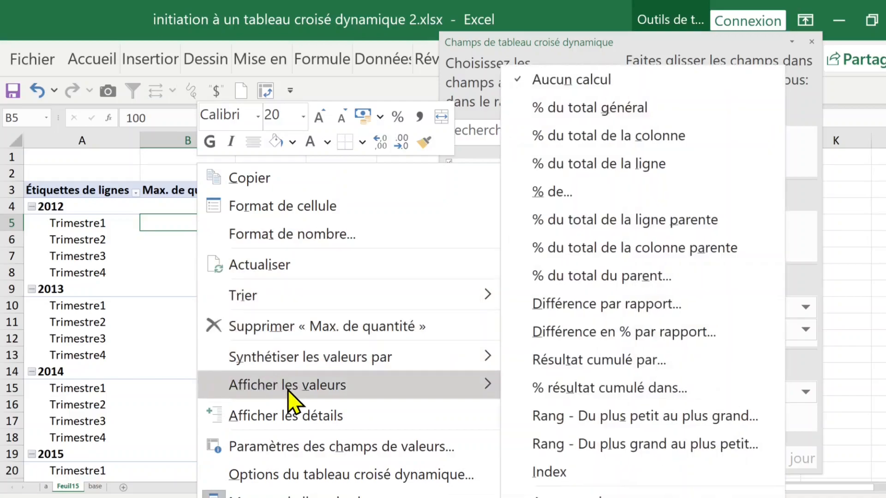
mouse_move(291, 365)
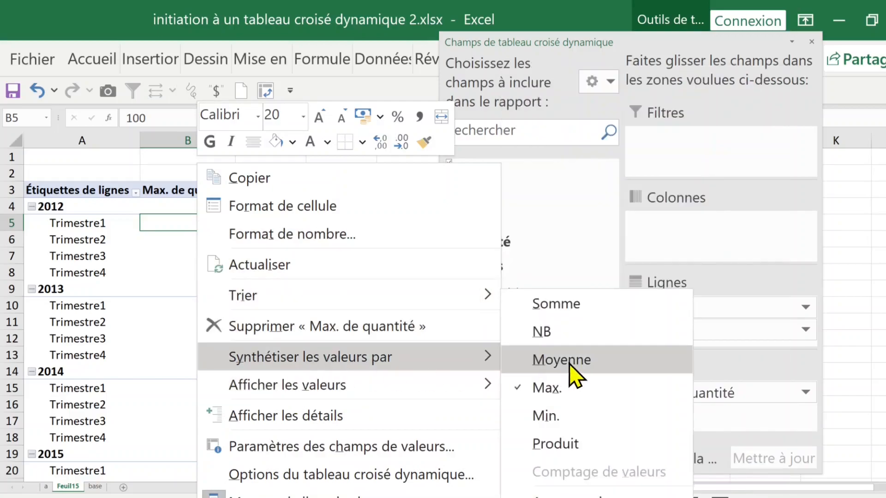
left_click(169, 266)
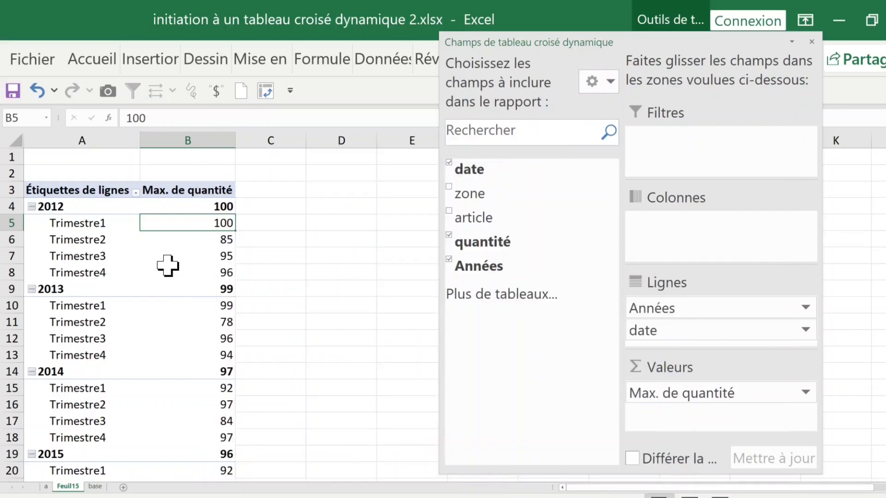
left_click(135, 262)
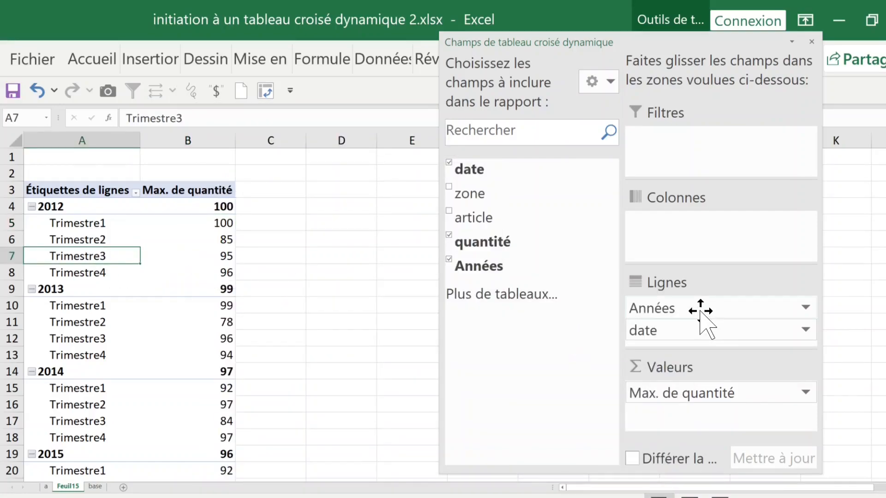
Step: Rearrange the PivotTable so that Années forms the rows and the quarterly date field forms the columns
left_click_drag(699, 310, 696, 237)
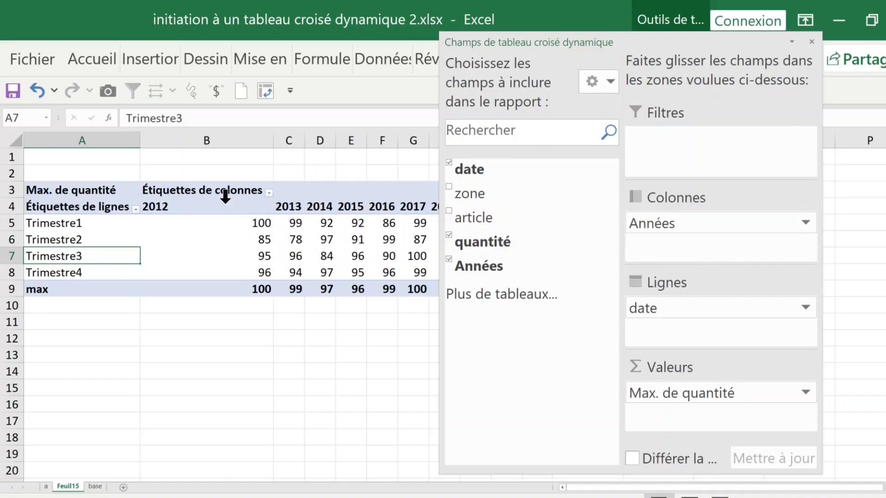
mouse_move(706, 234)
left_mouse_down()
mouse_move(717, 242)
mouse_move(715, 336)
mouse_move(691, 309)
mouse_move(699, 300)
mouse_move(694, 232)
left_mouse_up()
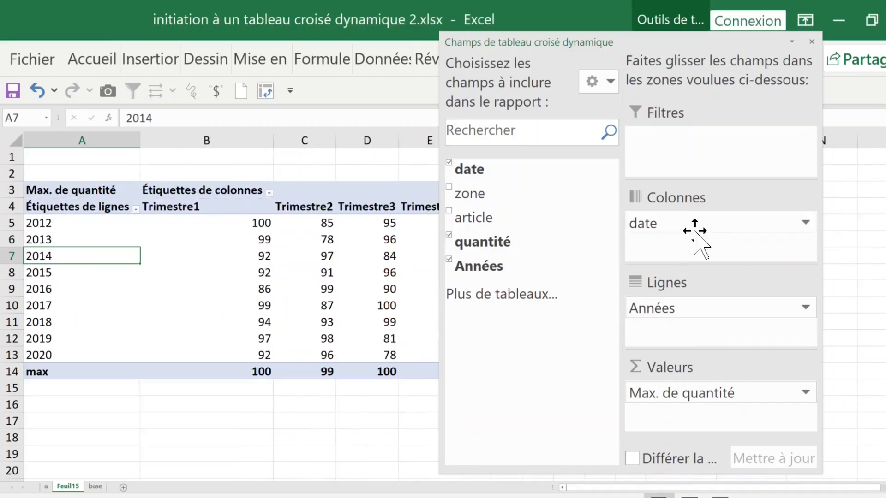
left_click(203, 390)
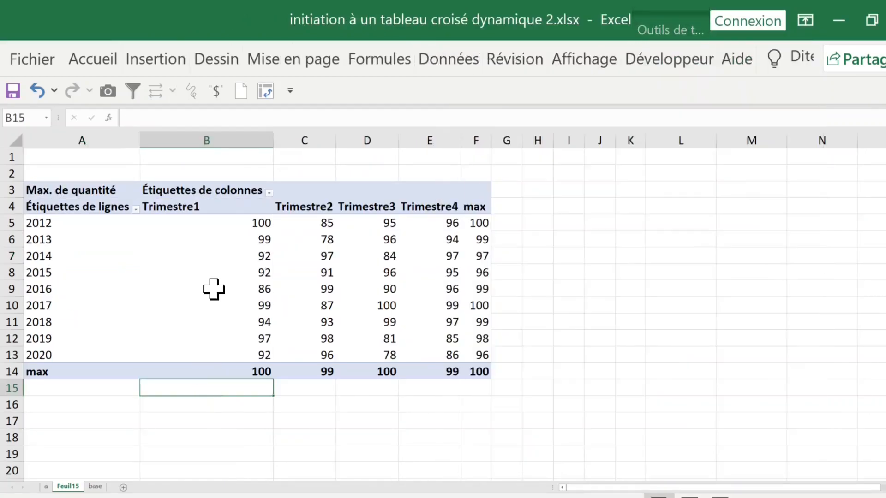
left_click(197, 240)
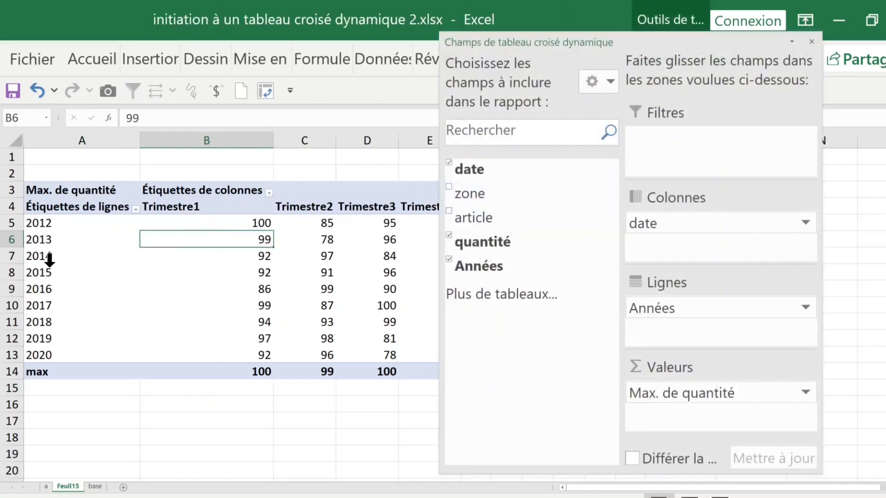
left_click(286, 273)
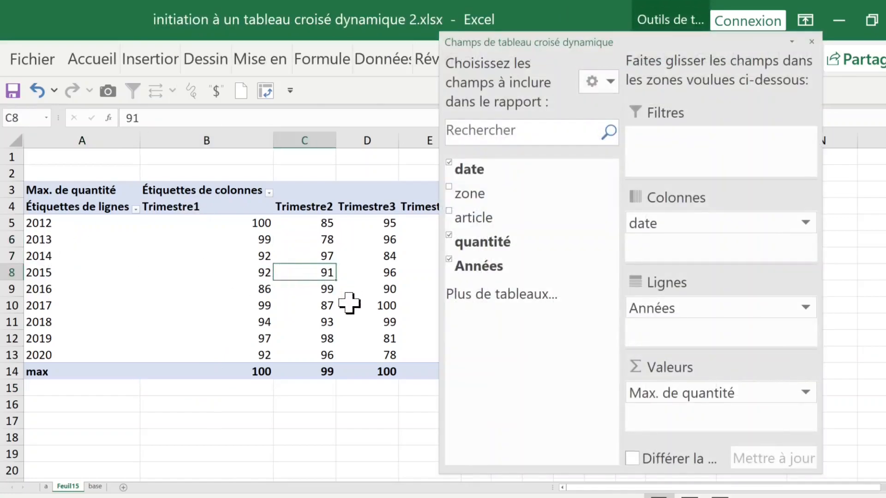
left_click(278, 308)
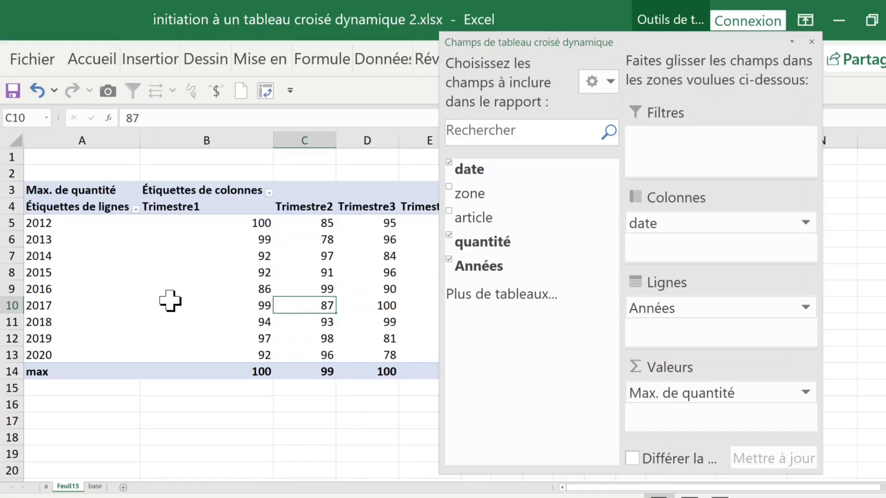
left_click(232, 286)
Step: Close the PivotTable field list and switch the report layout to tabular form
left_click(811, 41)
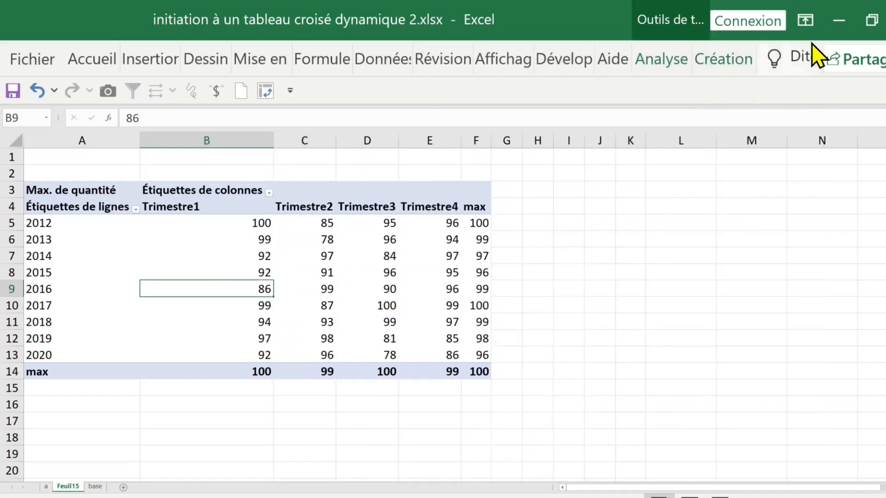
left_click(744, 63)
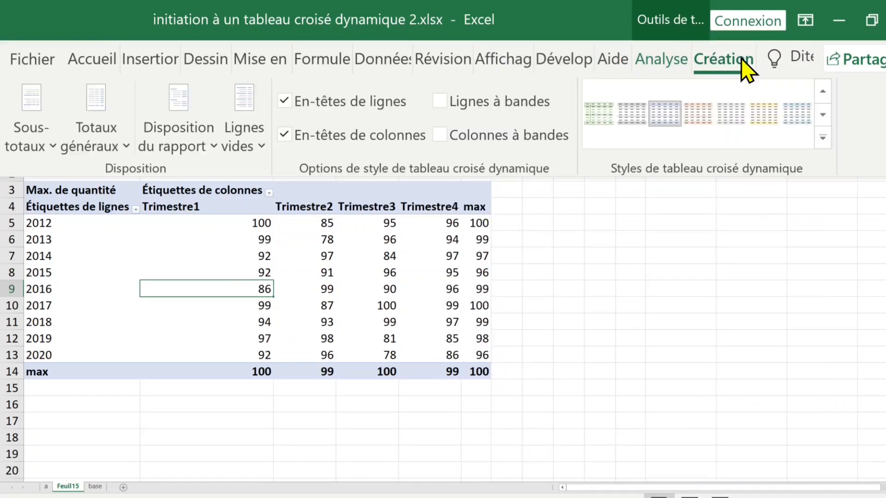
left_click(213, 147)
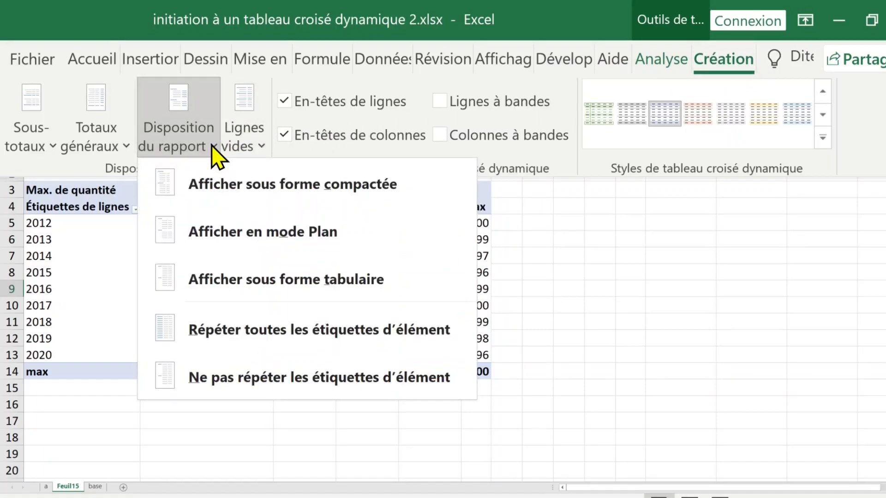
left_click(255, 279)
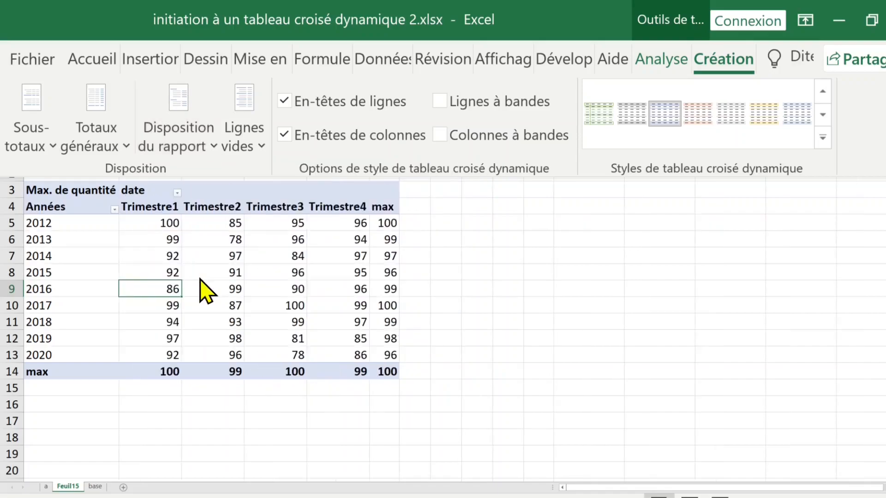
left_click(298, 238)
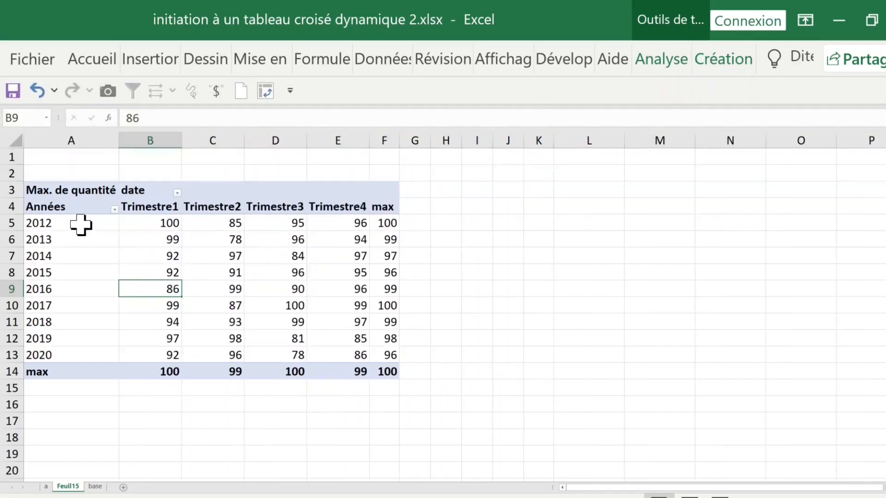
Step: Examine the quarterly maximum quantities against the yearly maximum, particularly for 2012 and 2014
left_click_drag(53, 190, 389, 371)
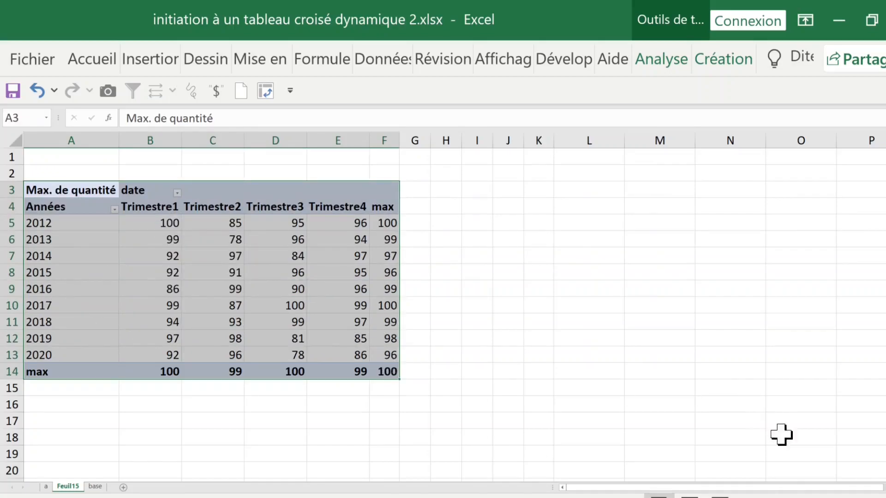
left_click(708, 316)
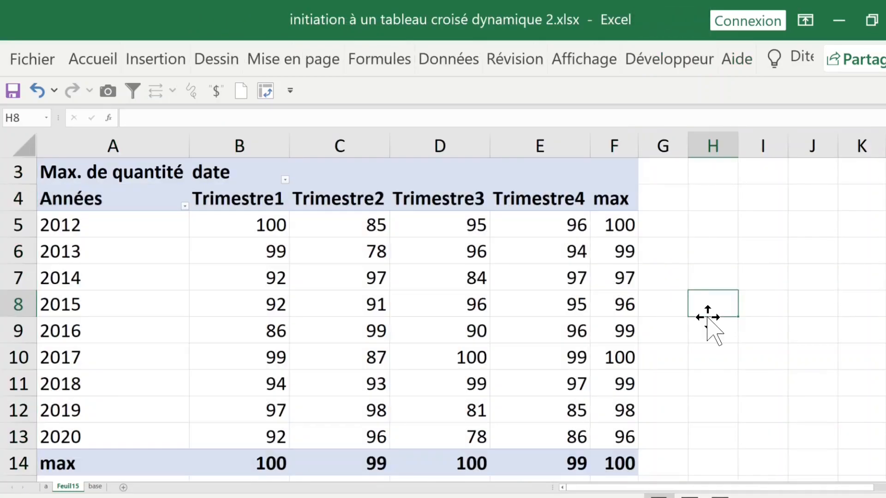
left_click(240, 229)
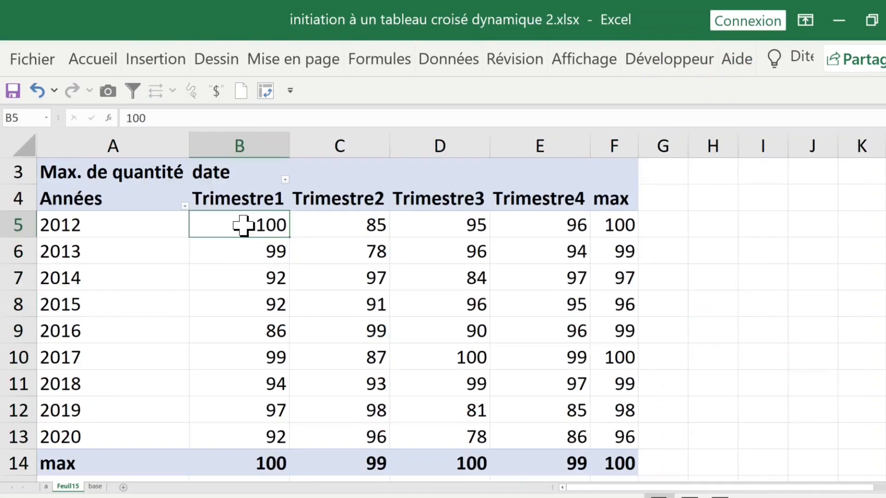
left_click(251, 150)
left_click(350, 148)
left_click(443, 147)
left_click(530, 147)
left_click(617, 220)
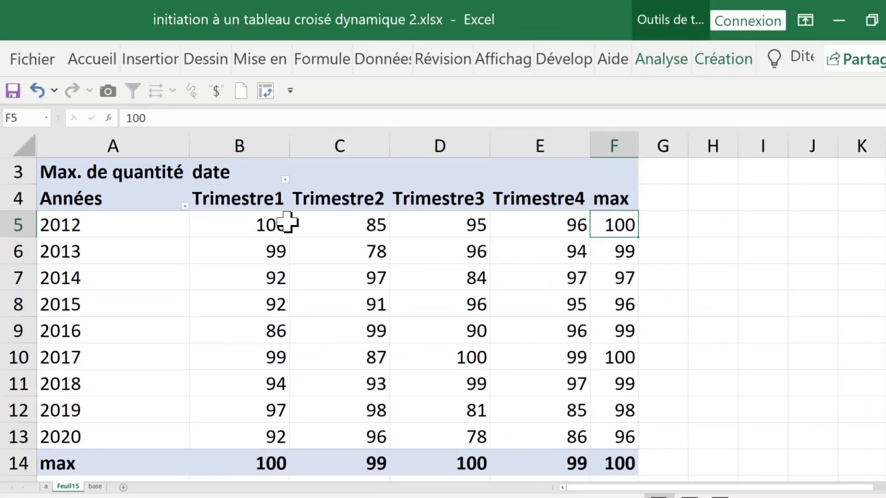
left_click(106, 223)
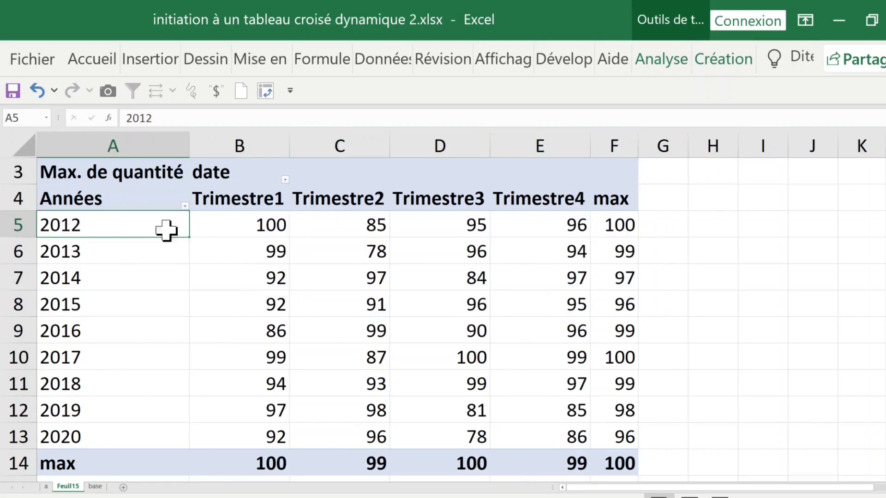
left_click(247, 229)
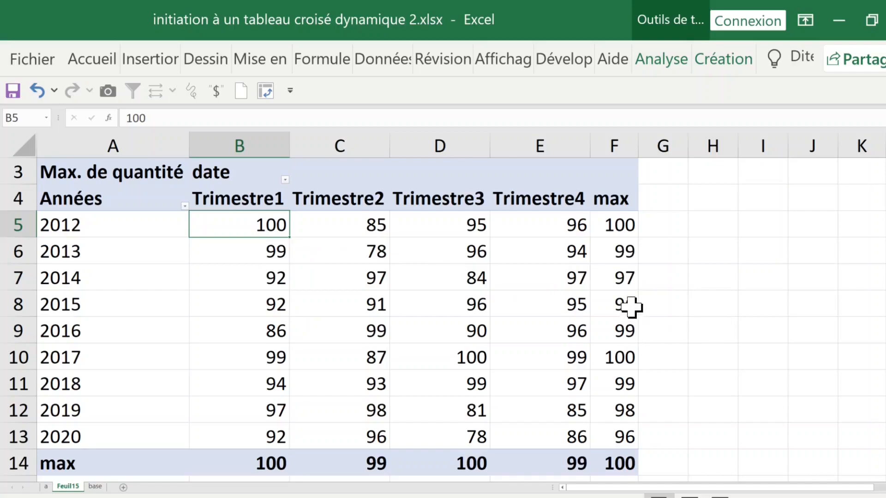
left_click(111, 279)
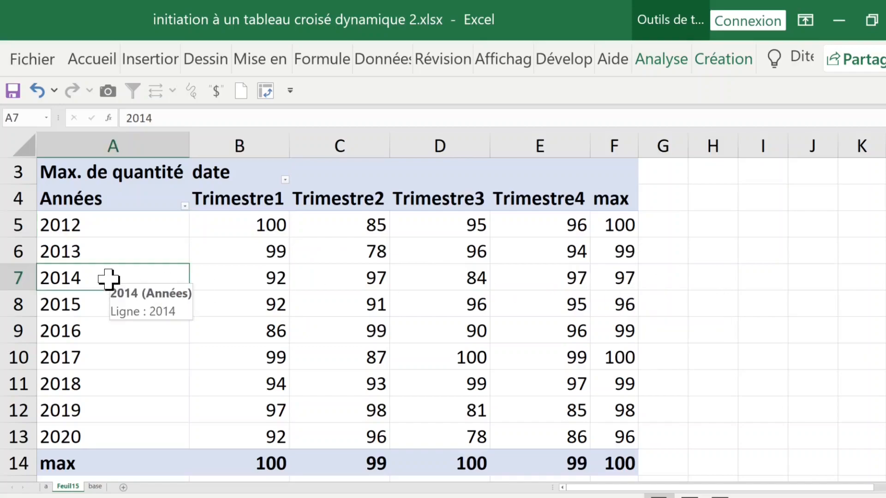
left_click(553, 283)
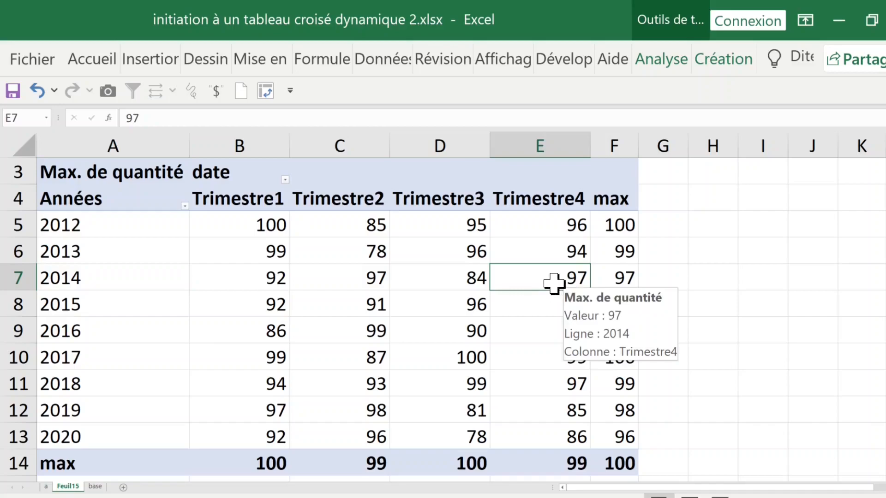
Step: Hide finished tasks 6 and 7 in J6:K7 of the base sheet by making their text white
left_click(95, 487)
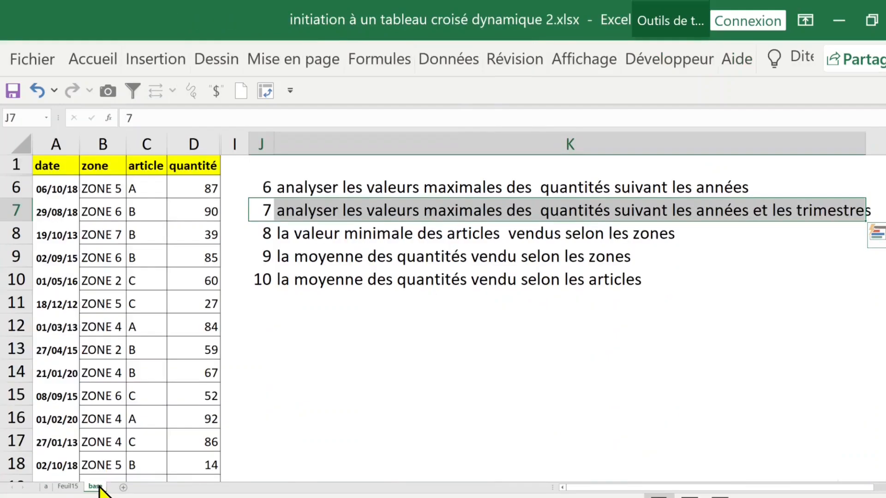
left_click_drag(259, 186, 603, 205)
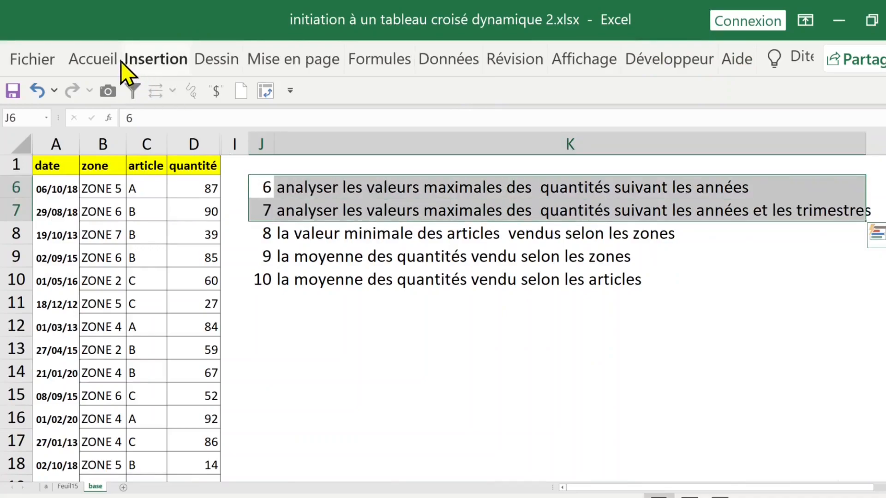
left_click(102, 61)
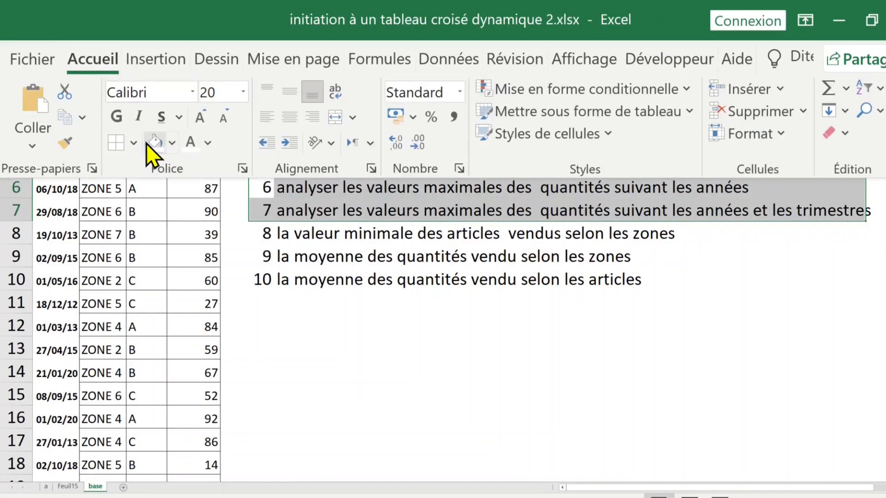
left_click(191, 142)
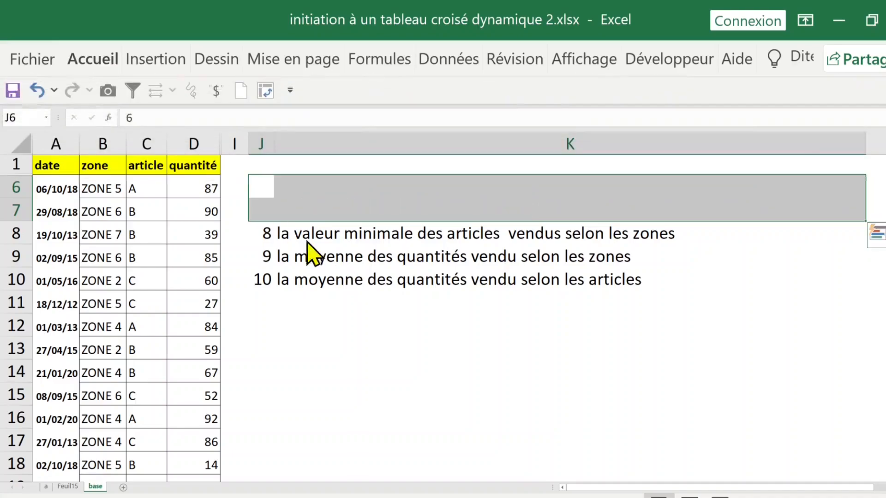
left_click(259, 232)
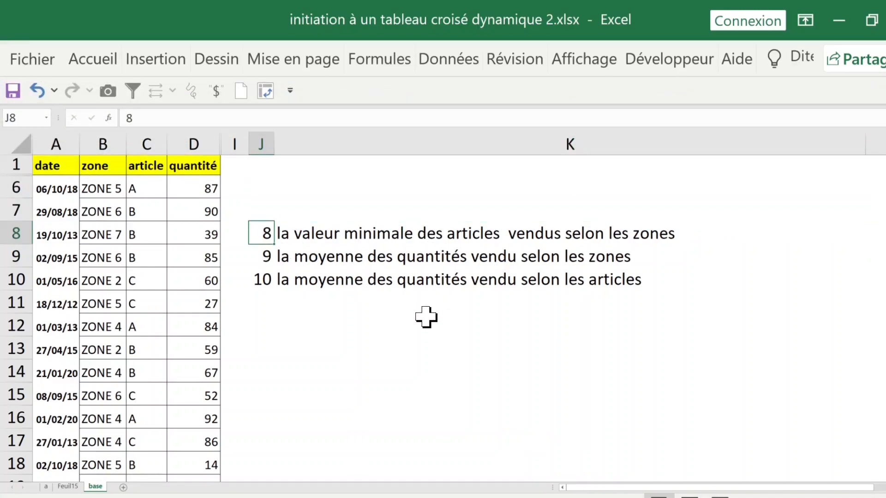
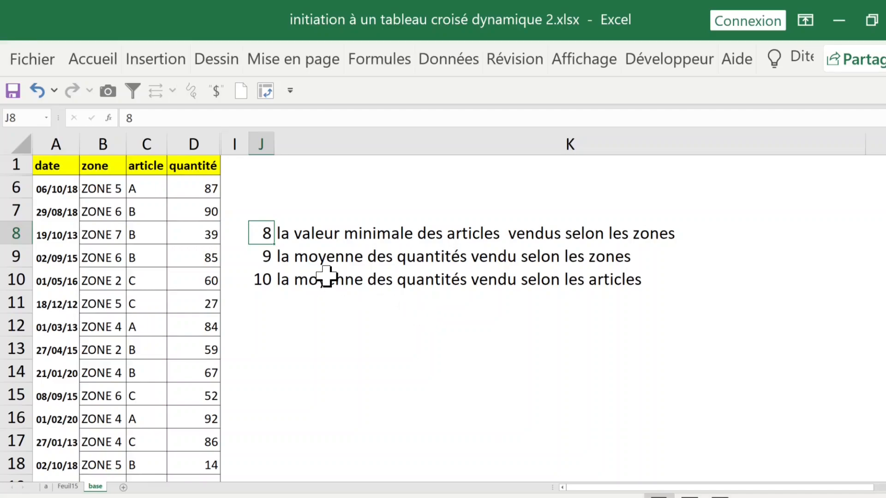
Step: Insert a PivotTable from the base sheet's data range on a new worksheet for the minimum quantities per zone
left_click_drag(113, 189, 109, 323)
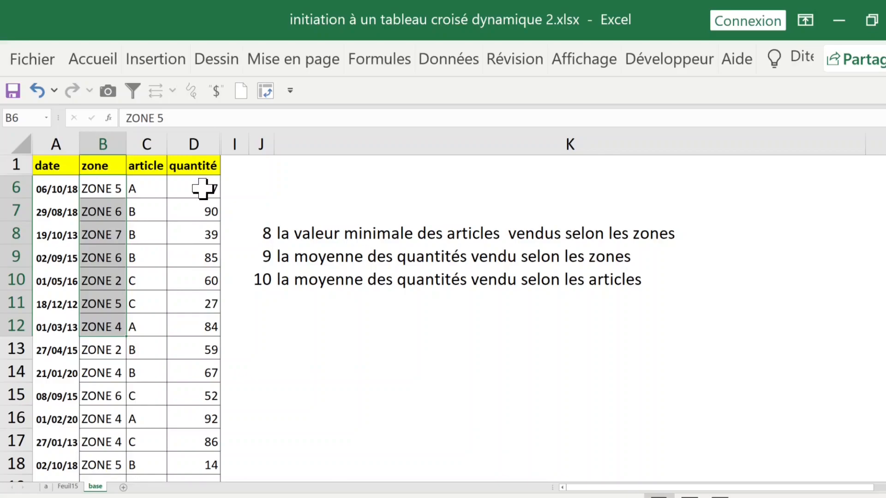
left_click_drag(198, 190, 202, 359)
left_click(132, 278)
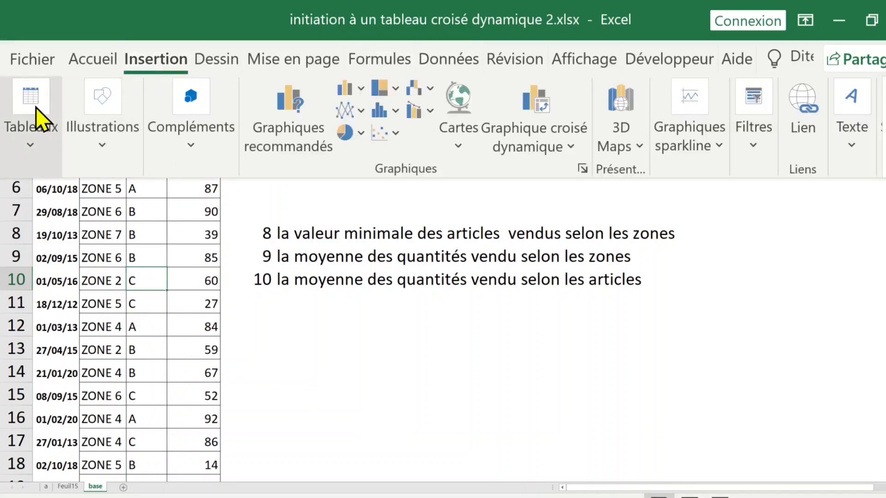
left_click(35, 107)
left_click(46, 225)
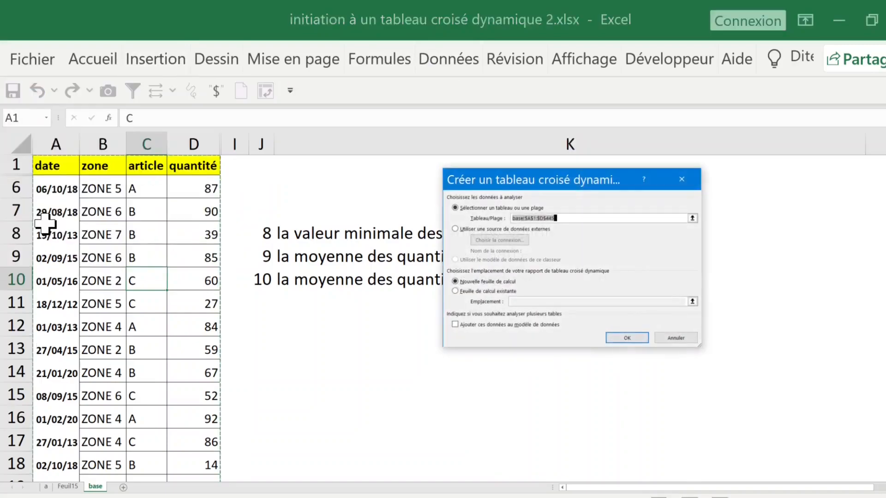
left_click(490, 423)
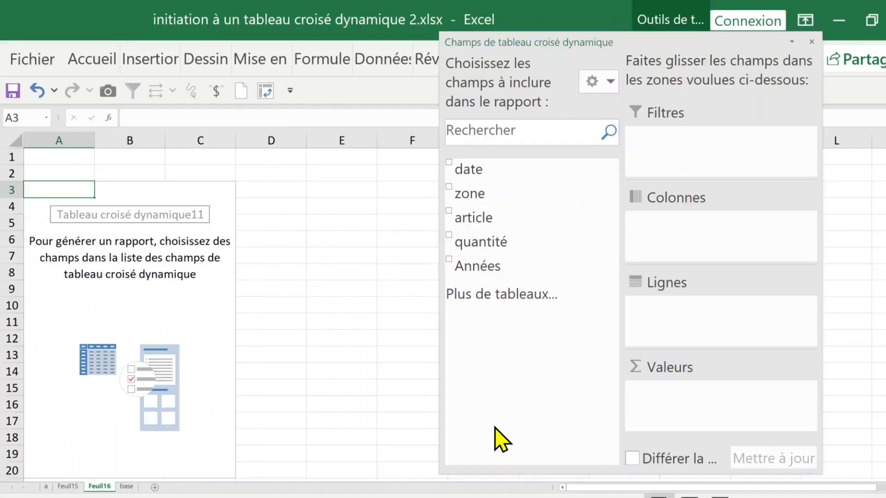
Step: Build the PivotTable with zone as rows, article as columns and quantité as values
left_click(506, 178)
left_click(530, 235)
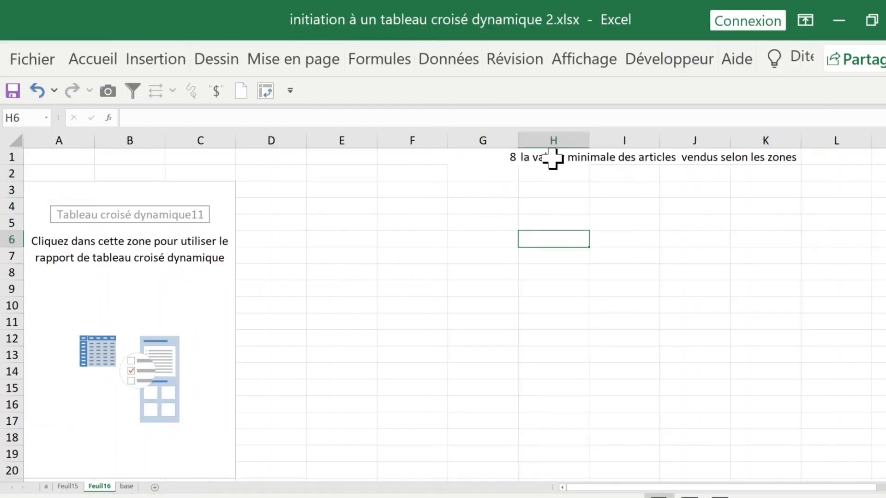
left_click(139, 289)
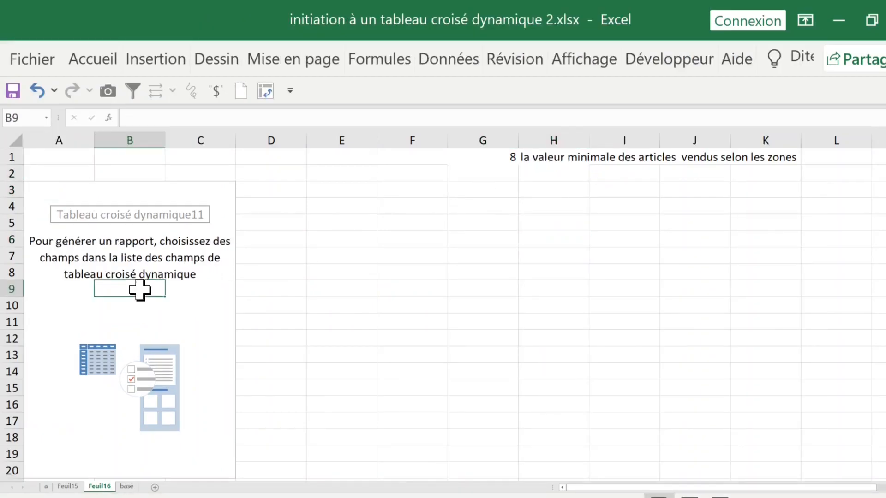
left_click_drag(623, 40, 480, 119)
left_click_drag(320, 276, 532, 388)
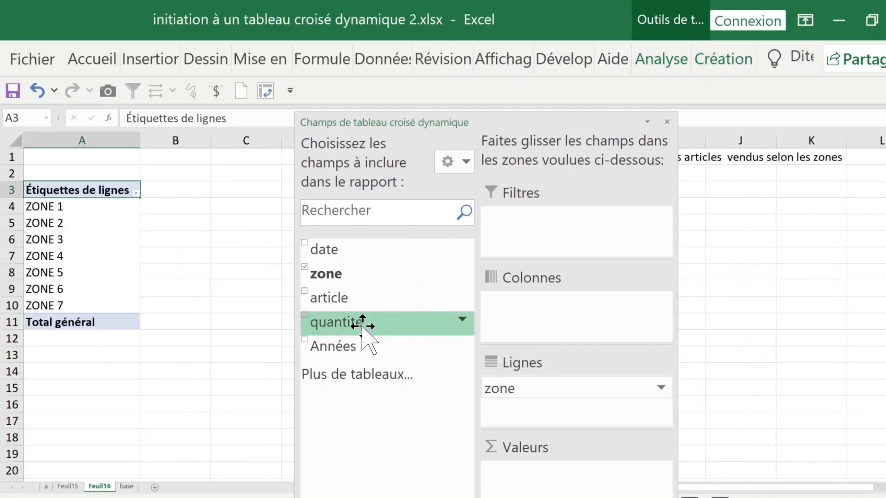
left_click_drag(353, 300, 540, 306)
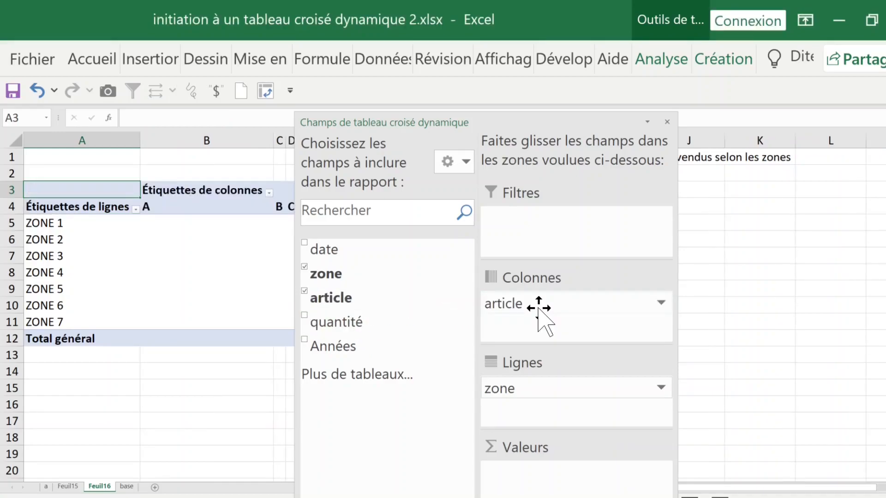
left_click_drag(349, 321, 547, 493)
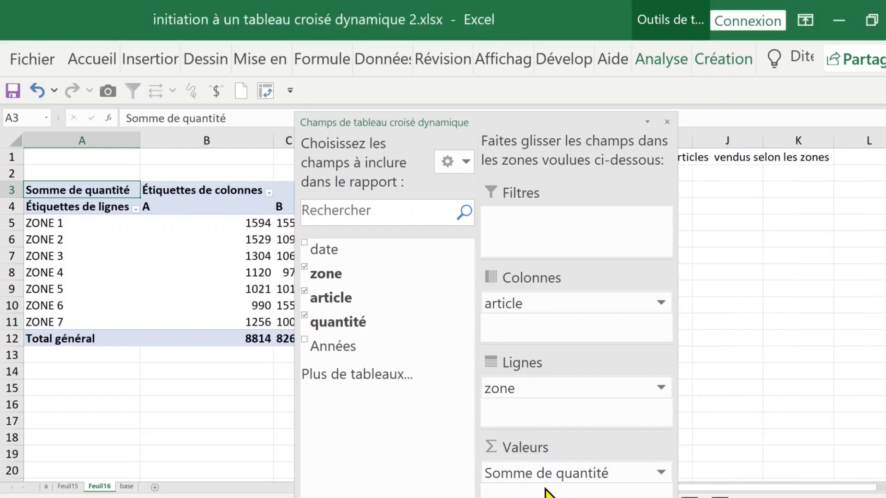
Step: Summarize the PivotTable's quantité values by Min. instead of by sum
left_click(740, 287)
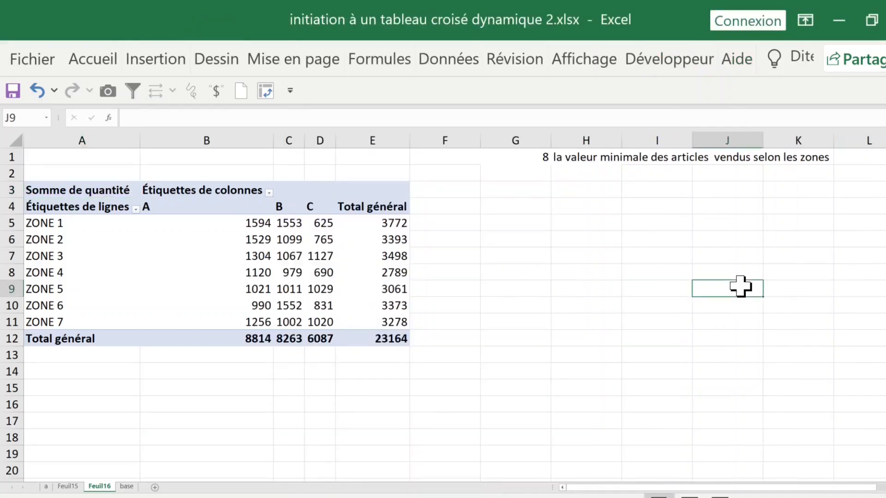
left_click(574, 161)
left_click(245, 220)
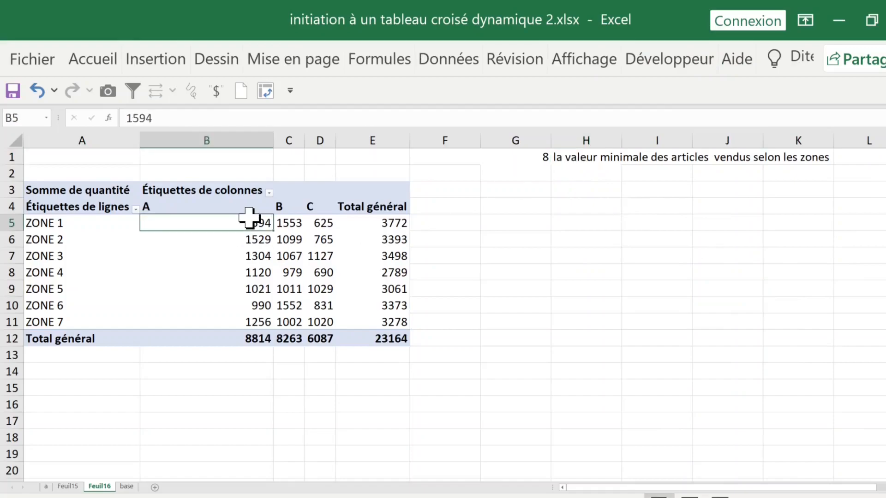
right_click(221, 220)
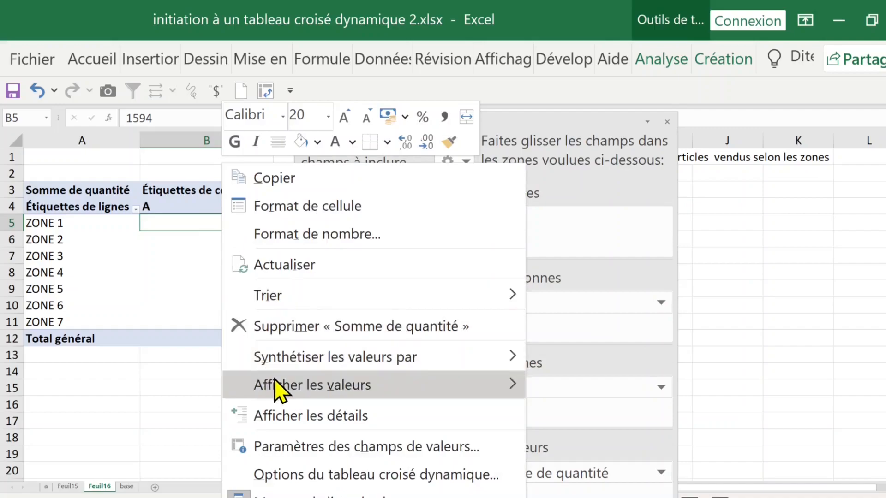
mouse_move(275, 379)
mouse_move(286, 361)
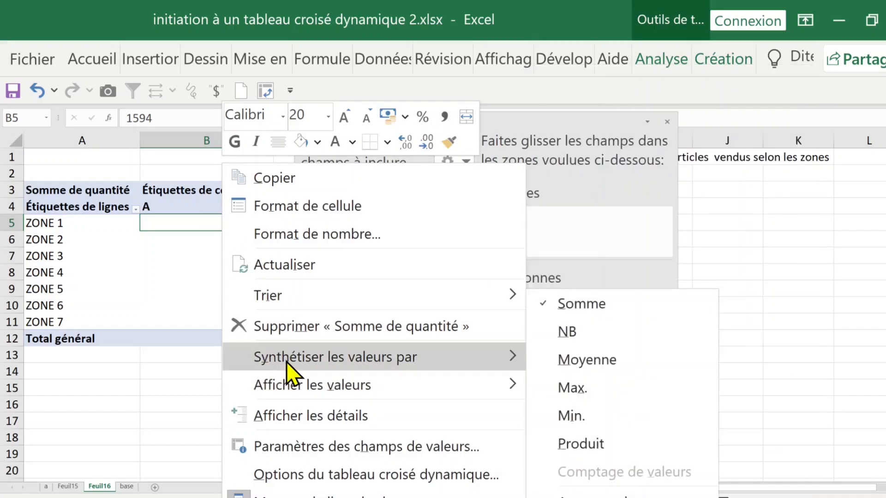
left_click(608, 417)
left_click(218, 259)
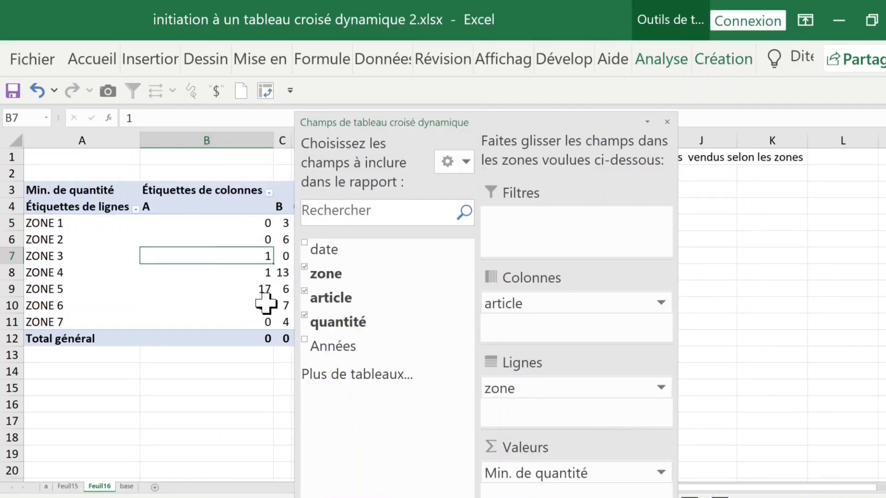
Step: Close the PivotTable field list and rename the grand total label in A12 as "Min. de quantité"
left_click(85, 340)
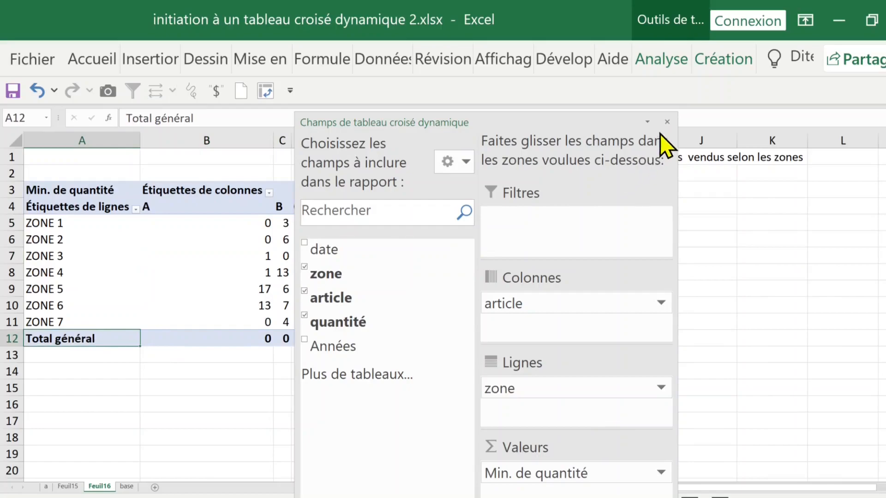
left_click(667, 121)
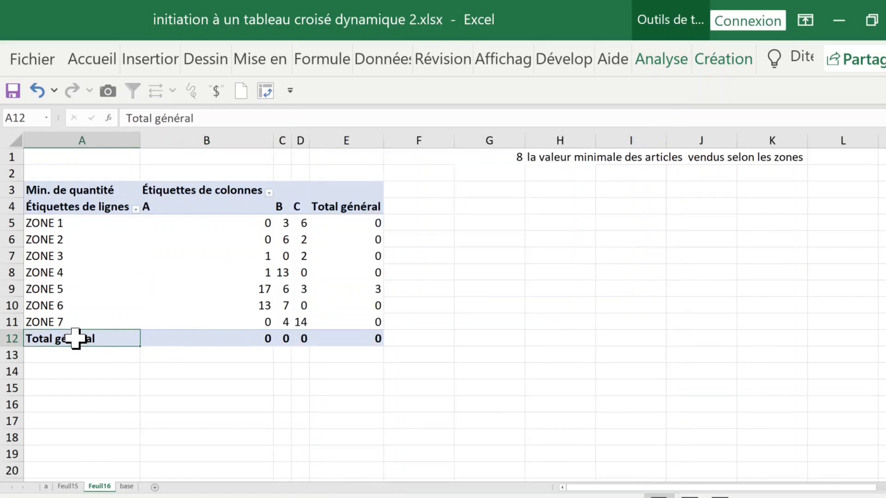
type("min. de quantité")
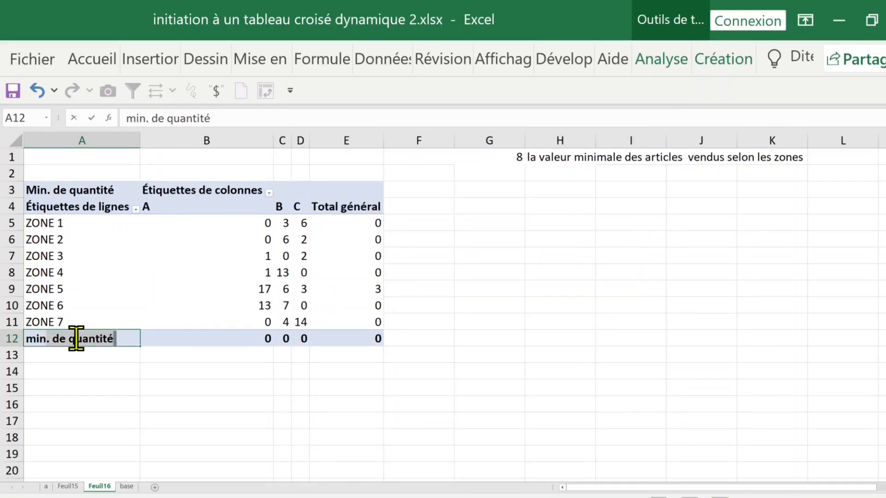
left_click(199, 271)
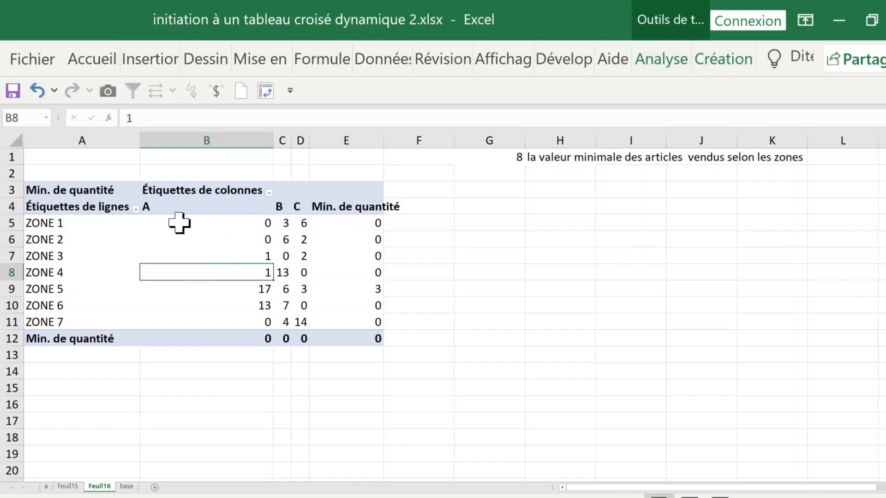
Step: Turn off the zone minimum PivotTable's grand totals for both rows and columns
left_click(83, 225)
left_click(233, 222)
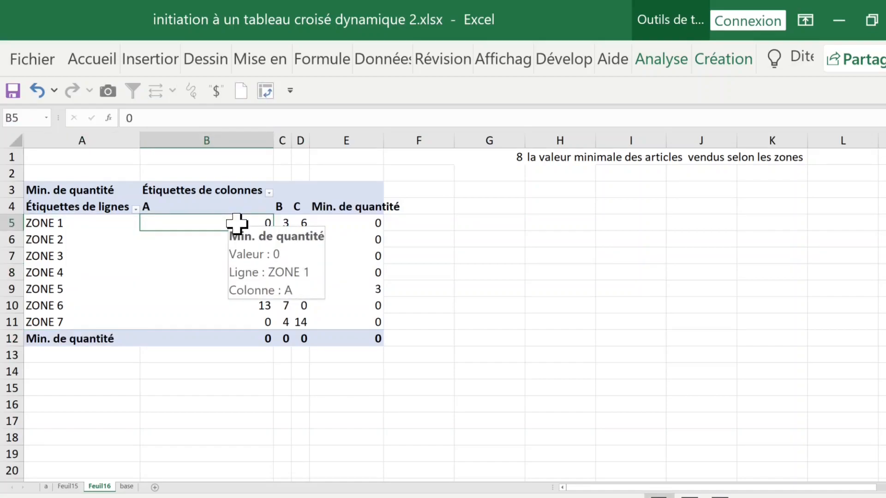
left_click(256, 290)
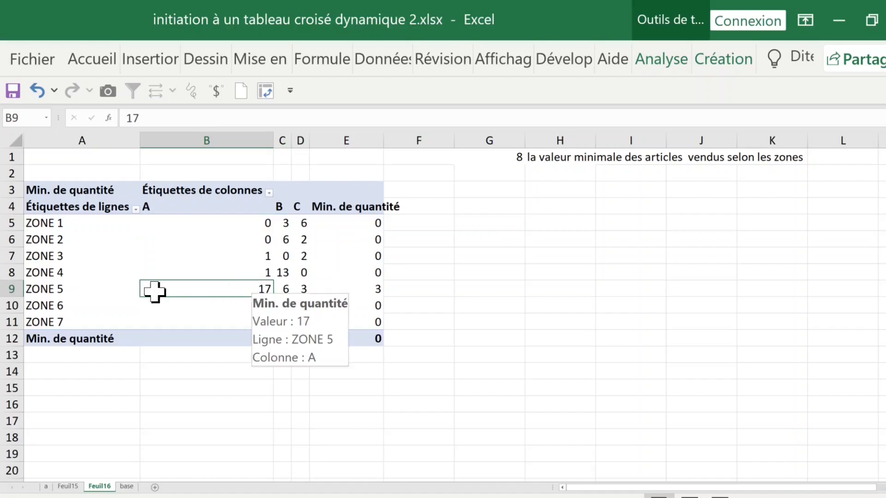
left_click_drag(69, 291, 343, 291)
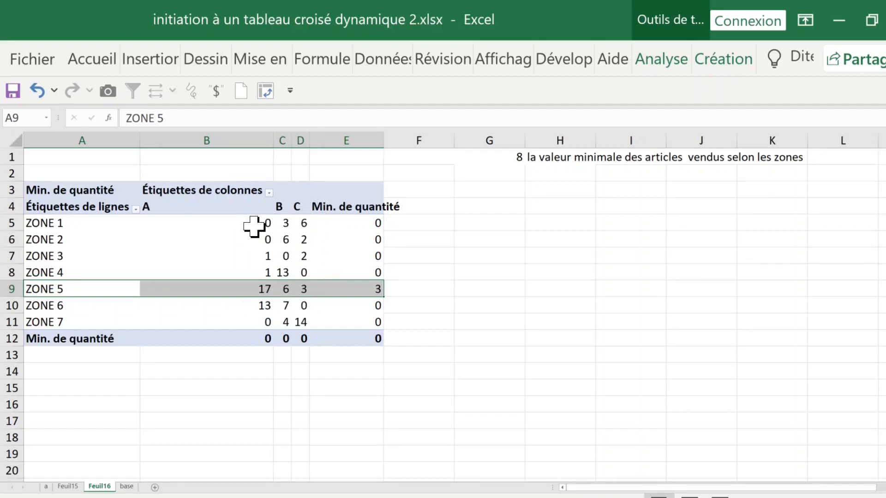
mouse_move(249, 244)
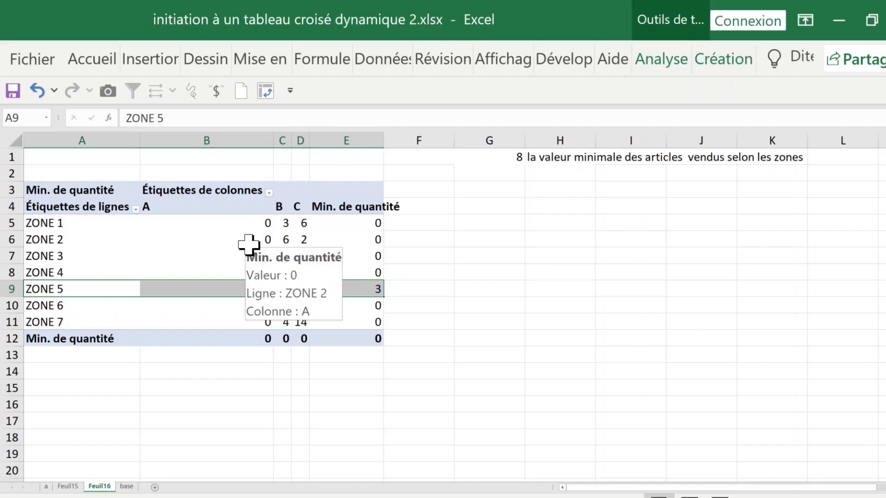
left_click(359, 224)
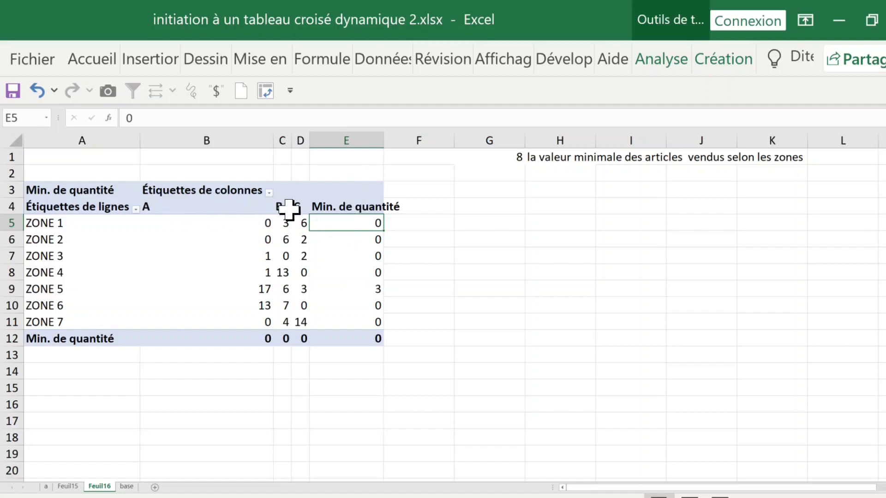
left_click(723, 59)
left_click(115, 152)
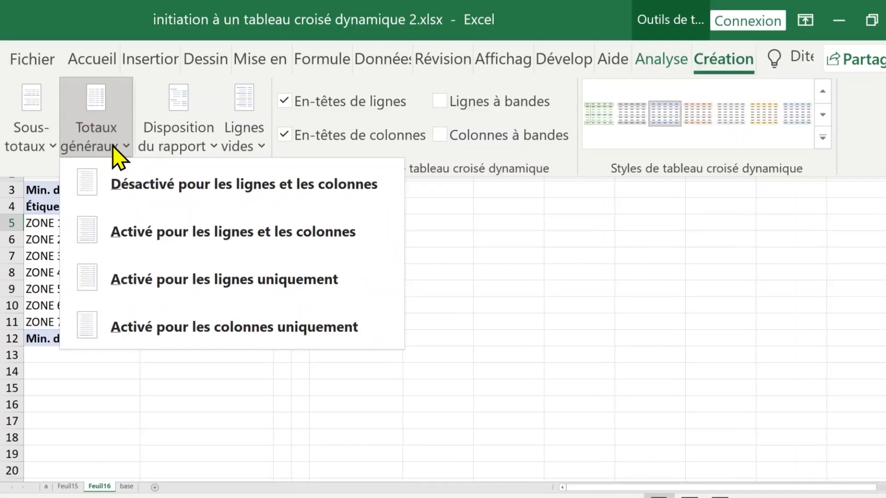
left_click(147, 185)
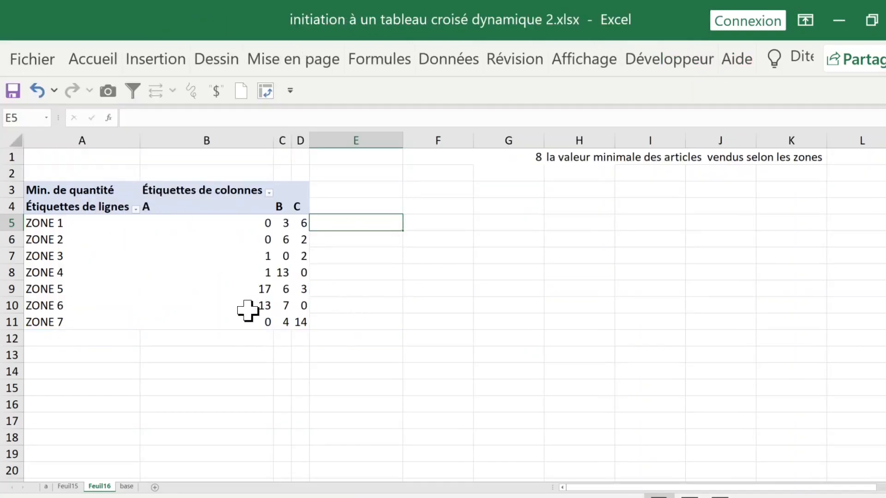
left_click_drag(56, 202, 297, 322)
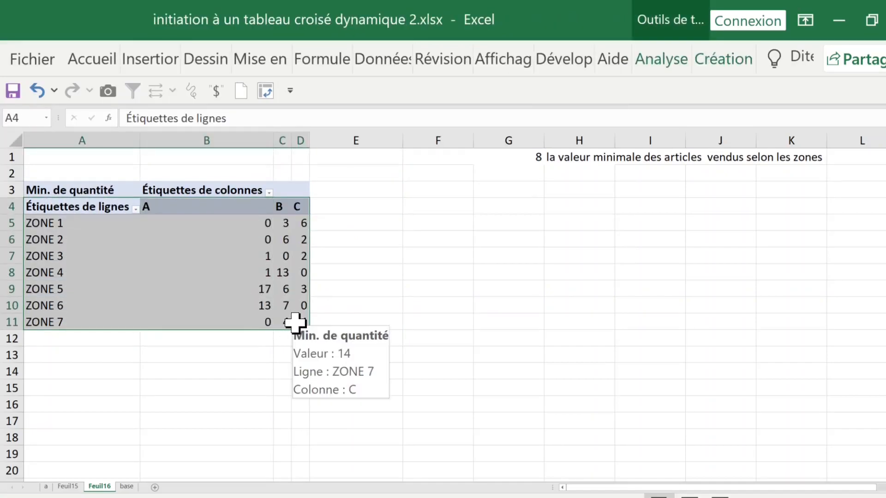
Step: Return to the base sheet and insert another PivotTable from its data on a new worksheet for task 9
key("ctrl+Page_Down")
left_click(265, 253)
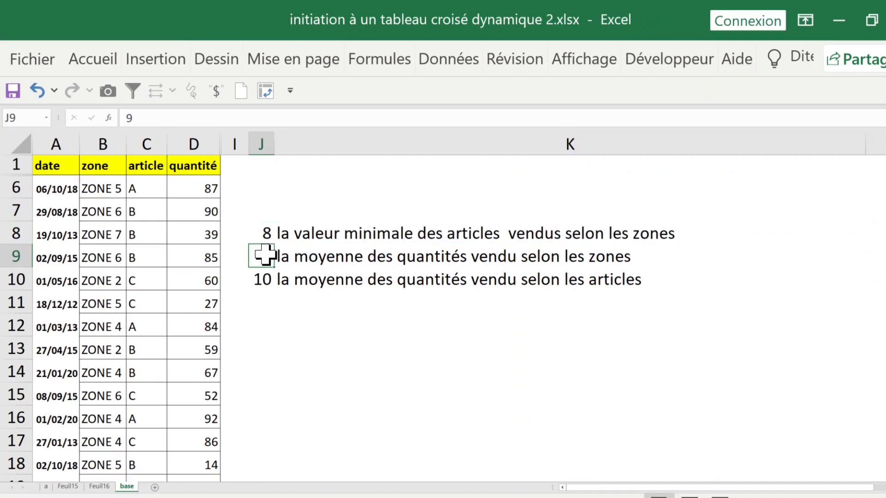
left_click(134, 257)
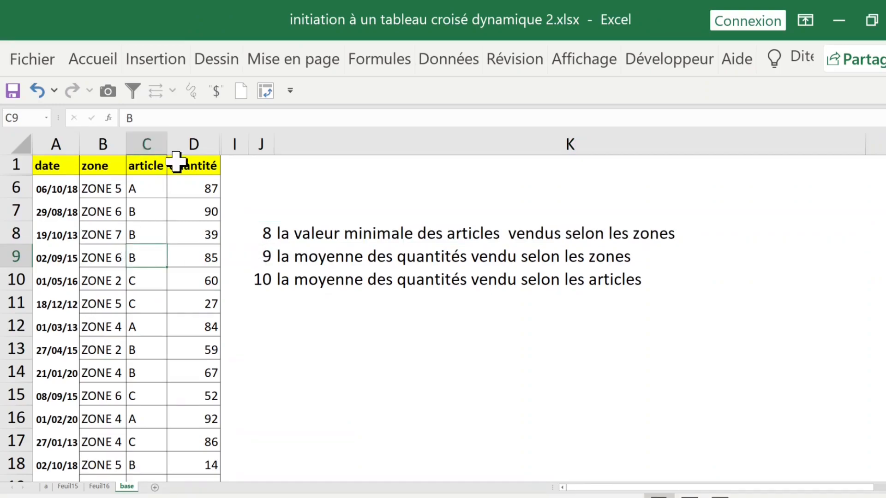
left_click(162, 60)
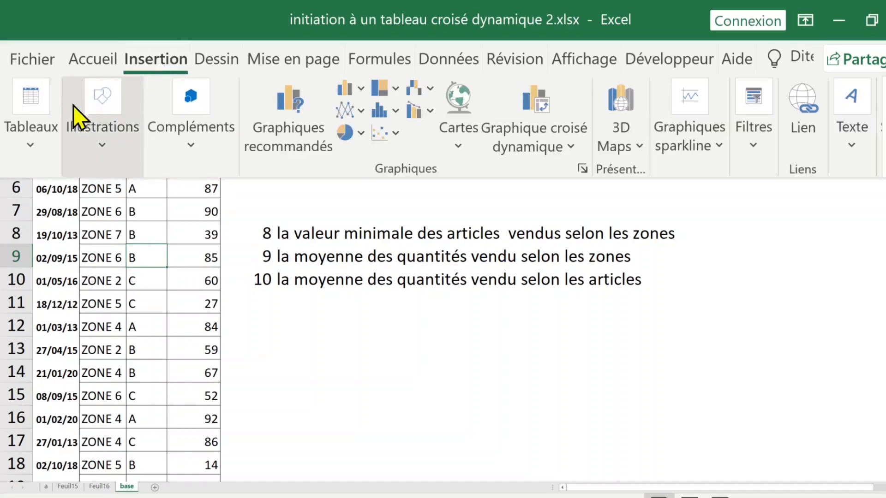
left_click(37, 109)
left_click(56, 217)
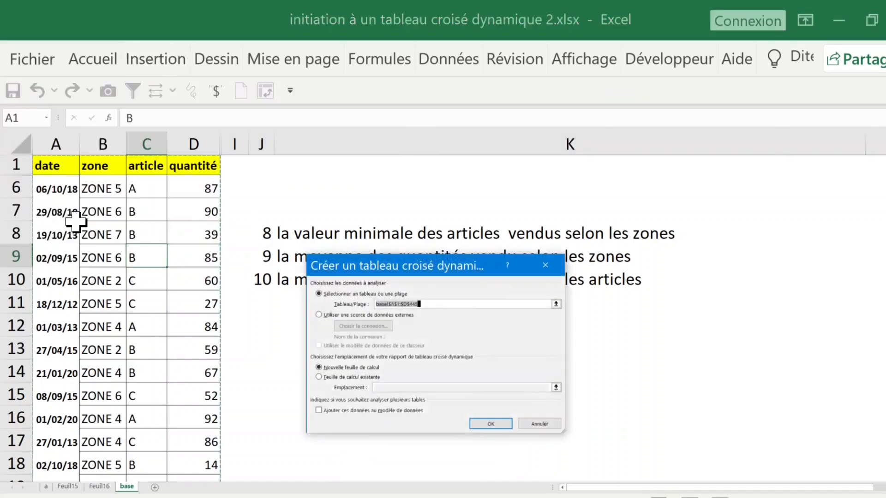
left_click(493, 423)
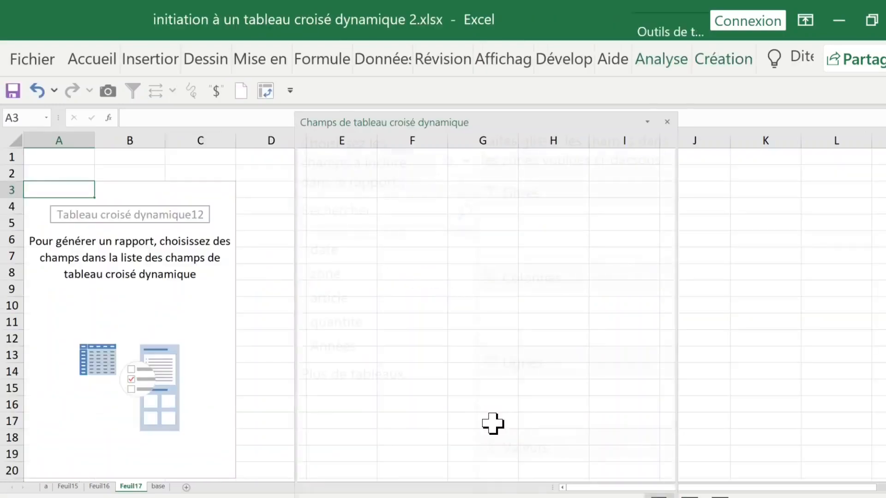
Step: Add zone as rows and quantité as values, and close the PivotTable field list
left_click_drag(352, 277, 548, 413)
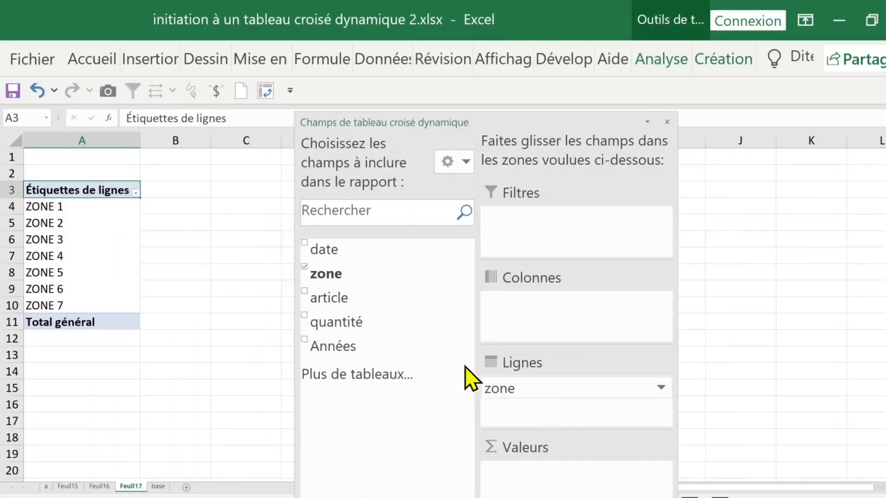
left_click_drag(374, 327, 538, 466)
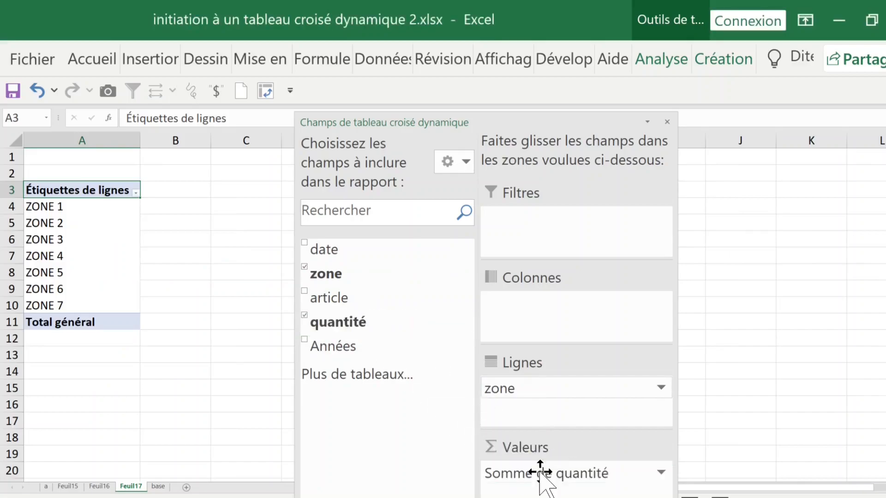
left_click(667, 122)
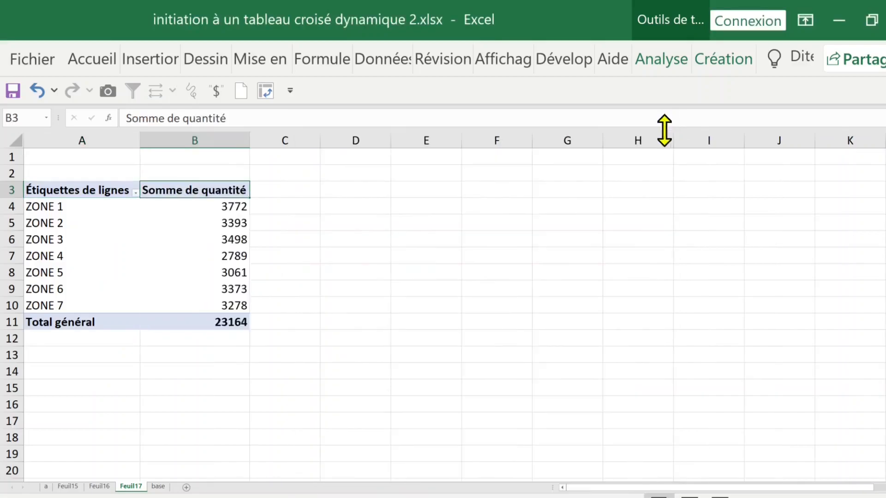
Step: Summarize the zone PivotTable's quantité field by Moyenne and format its values as Nombre with two decimals
double_click(205, 189)
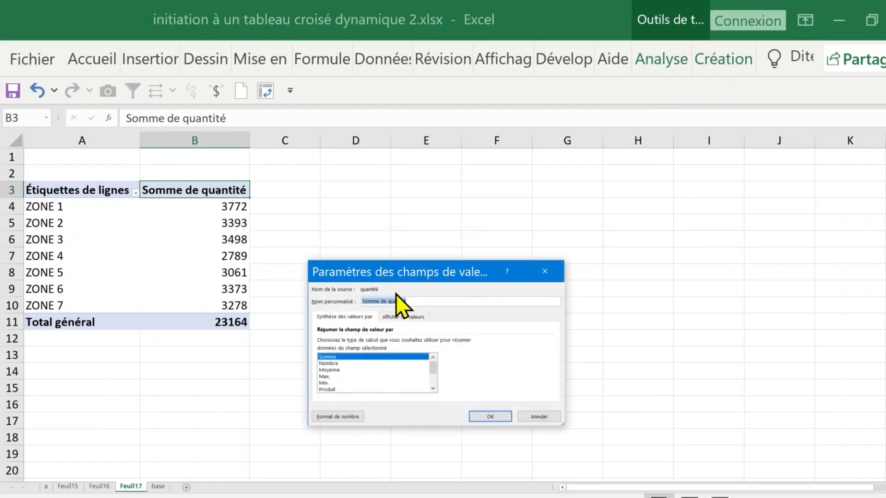
key("Return")
left_click(217, 222)
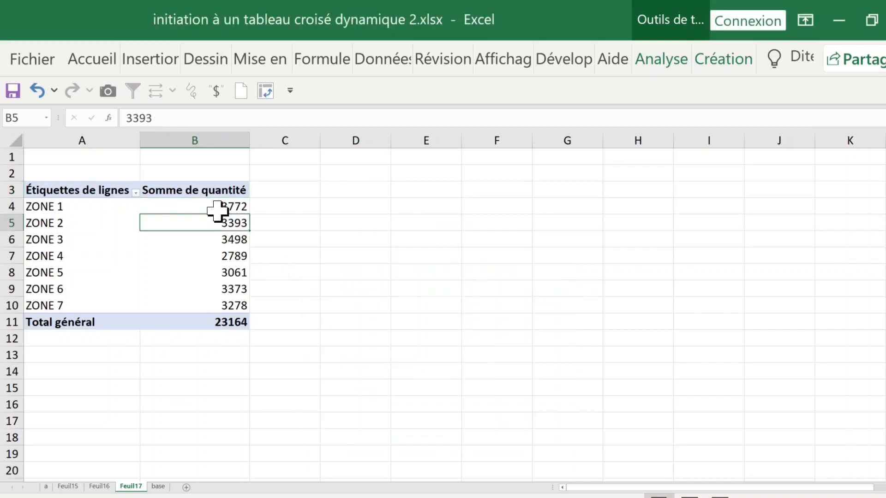
double_click(193, 191)
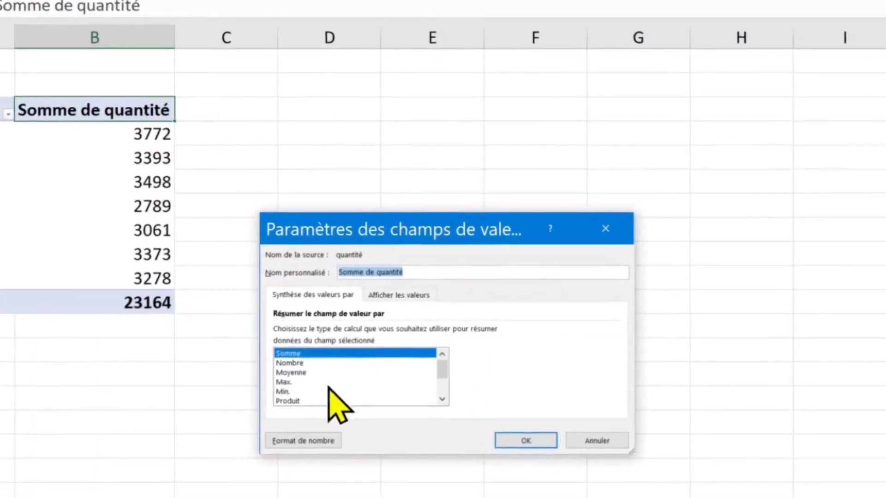
left_click(295, 372)
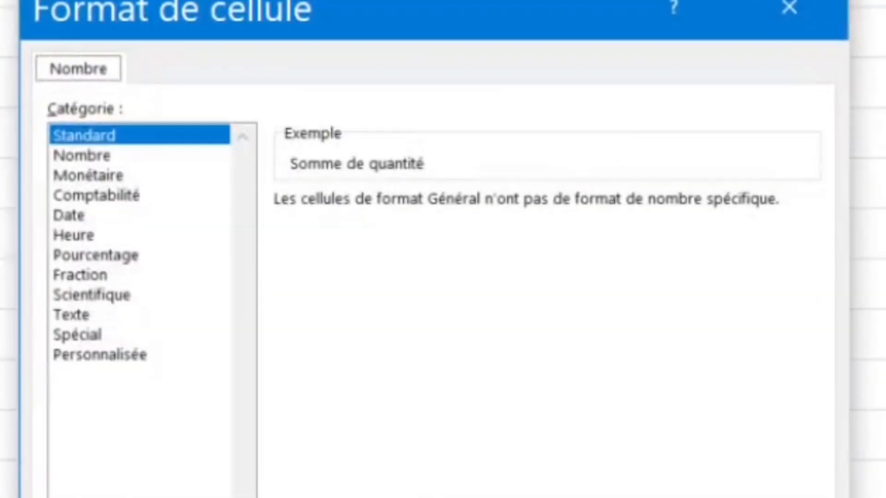
left_click(79, 156)
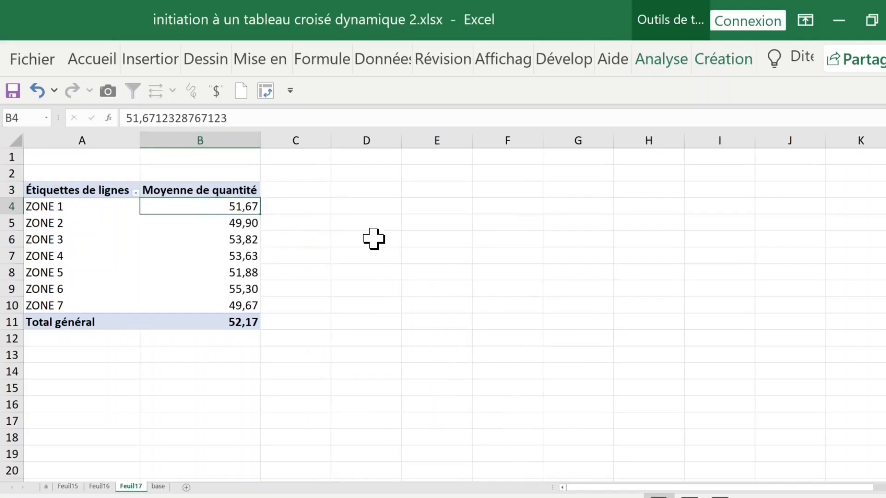
Step: Examine the average quantities for all zones in the PivotTable, particularly the ZONE 6 row
left_click(372, 240)
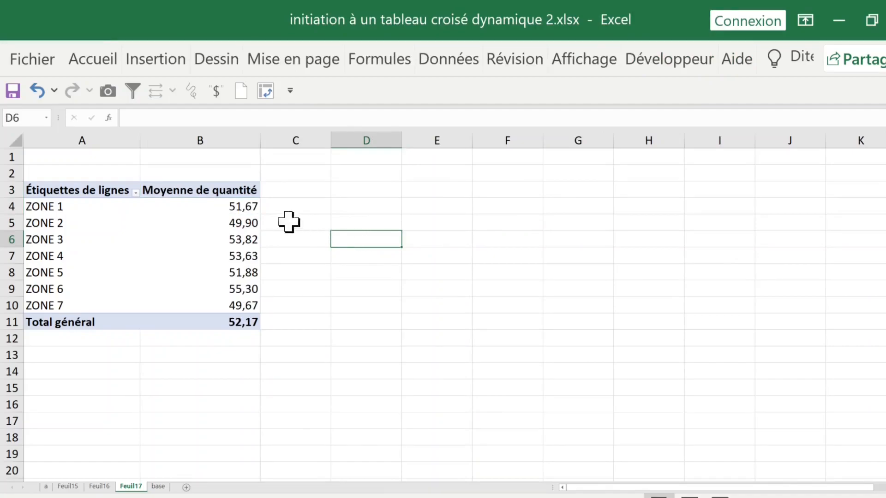
left_click_drag(242, 205, 249, 307)
left_click(242, 290)
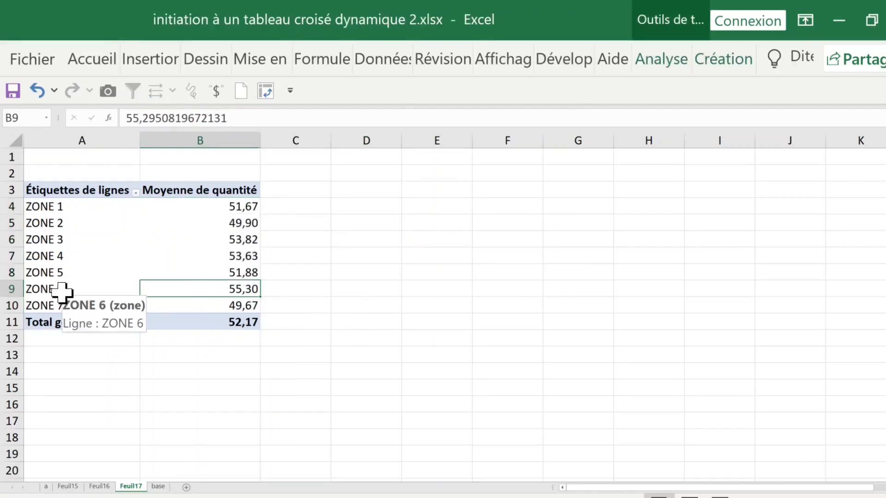
left_click_drag(63, 291, 227, 289)
left_click(366, 255)
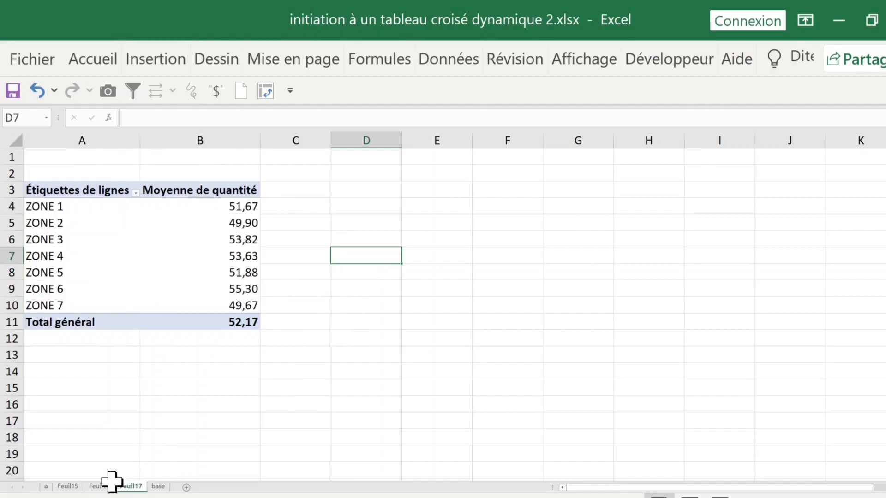
Step: Read task 10 on the base sheet and insert another PivotTable from the sales data on a new worksheet
left_click(158, 487)
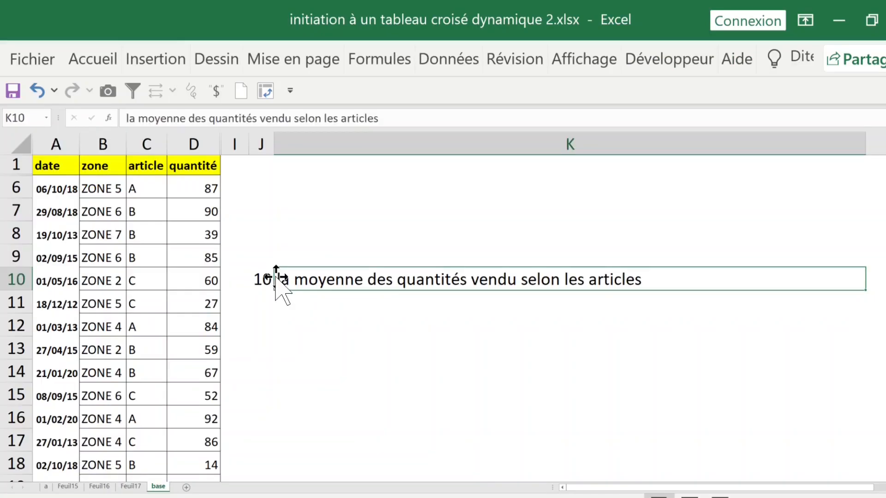
left_click_drag(261, 280, 549, 277)
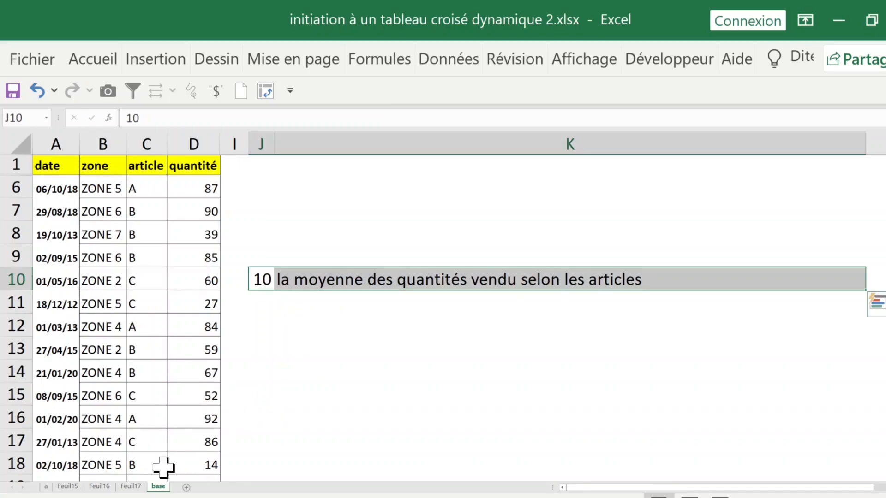
left_click(132, 487)
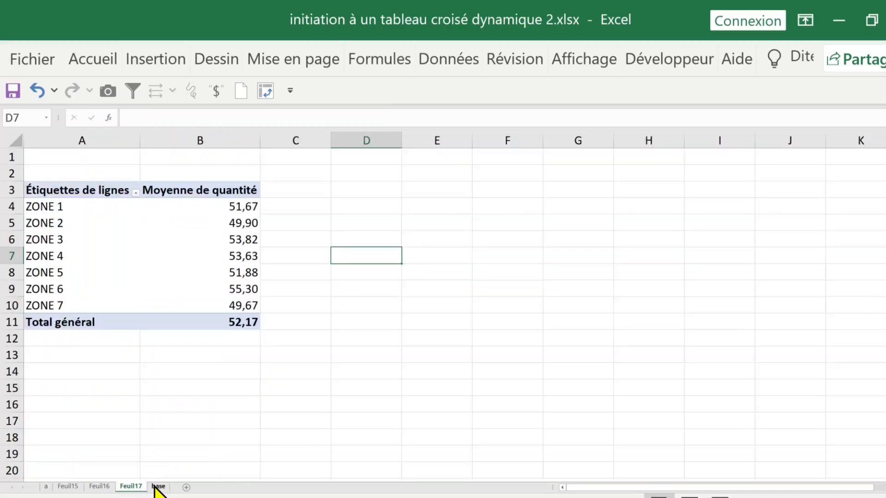
left_click(158, 486)
left_click(118, 281)
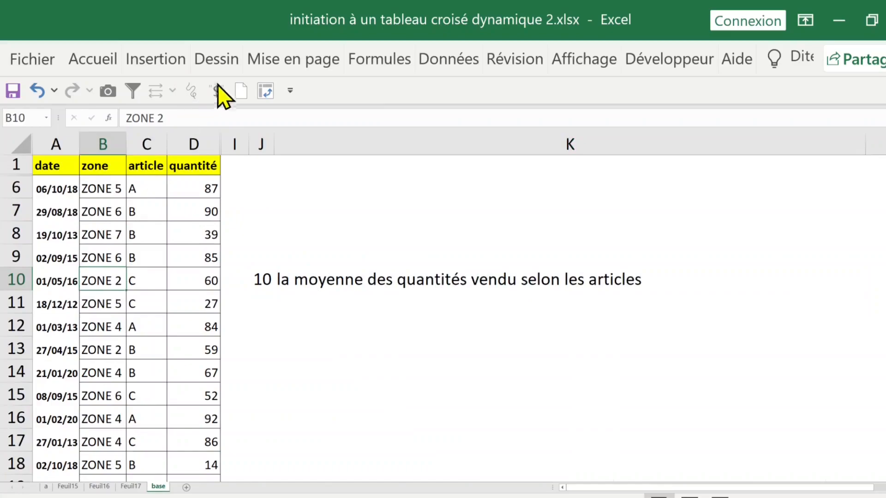
left_click(158, 61)
left_click(46, 113)
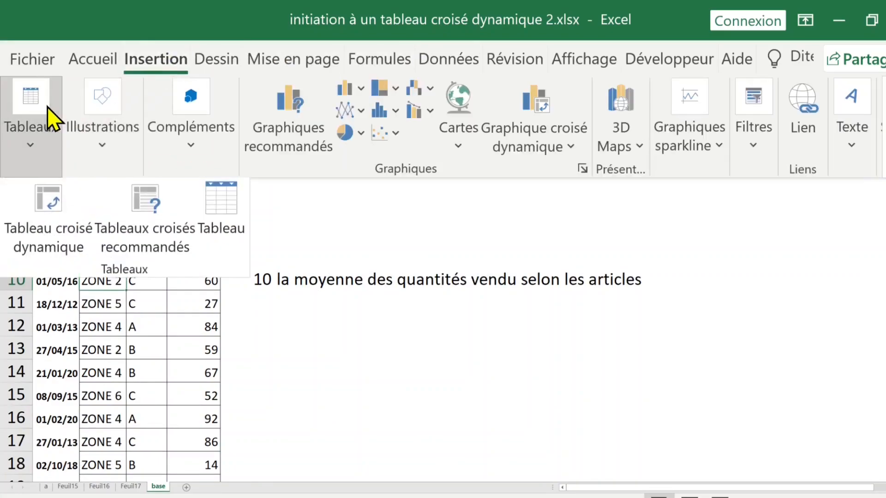
left_click(71, 252)
left_click(491, 421)
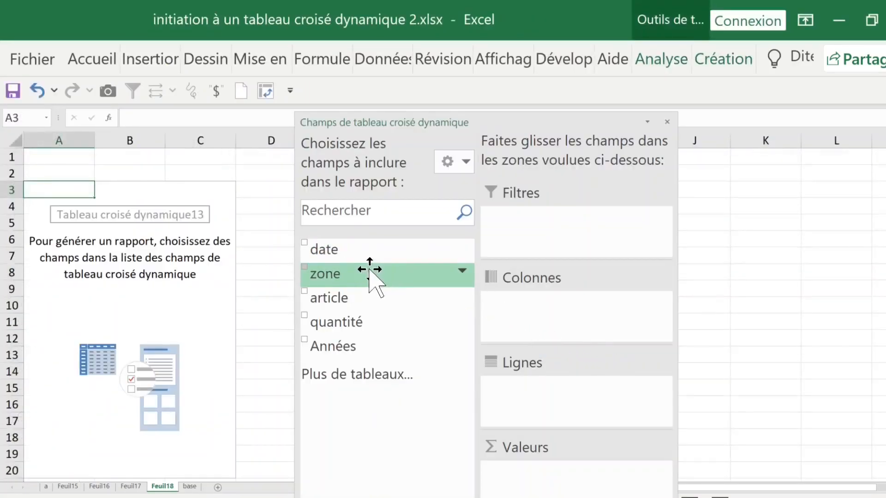
Step: Add article as rows and quantité as values in the new PivotTable
left_click_drag(358, 300, 553, 414)
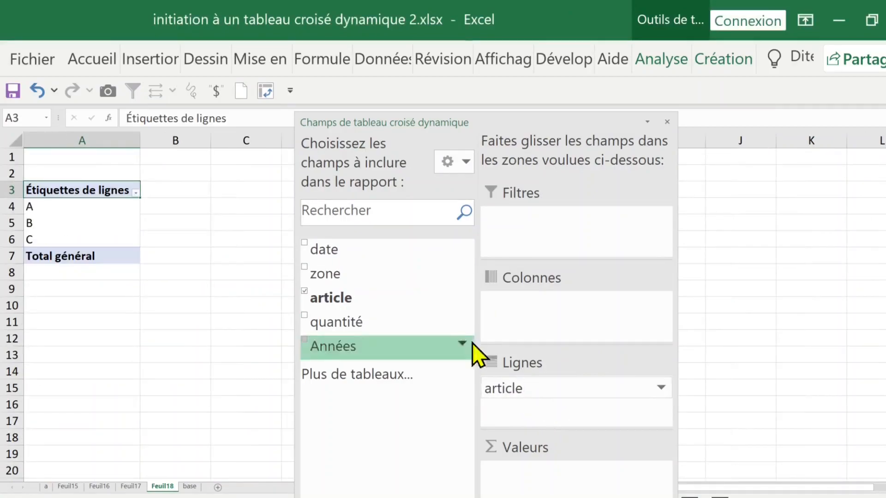
left_click_drag(365, 323, 559, 467)
left_click(204, 318)
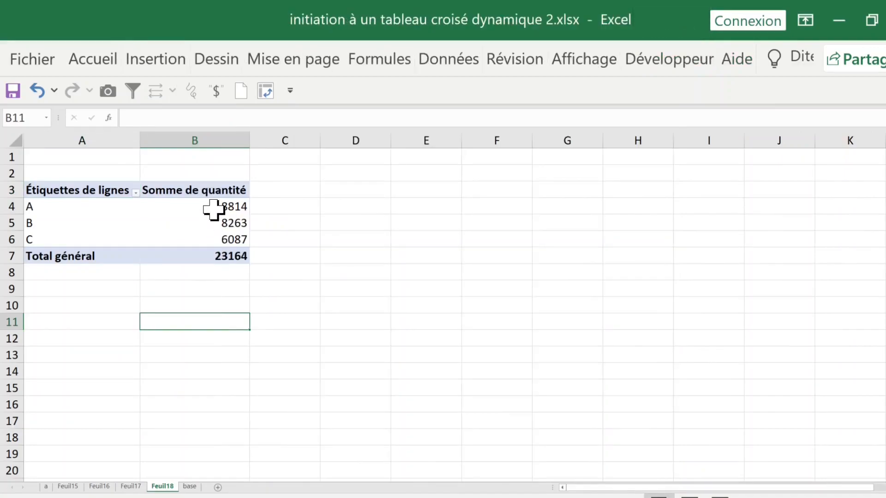
Step: Change the article PivotTable's quantité summary from sum to Moyenne
left_click(213, 209)
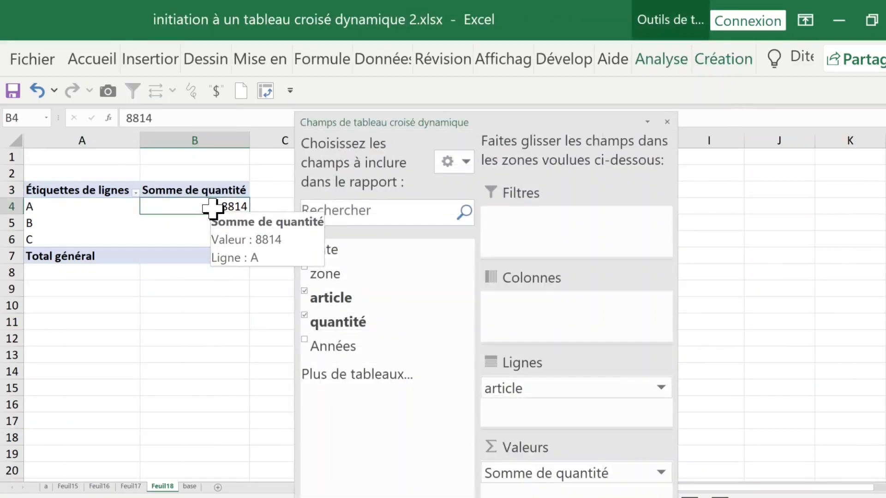
right_click(199, 205)
mouse_move(307, 366)
left_click(556, 361)
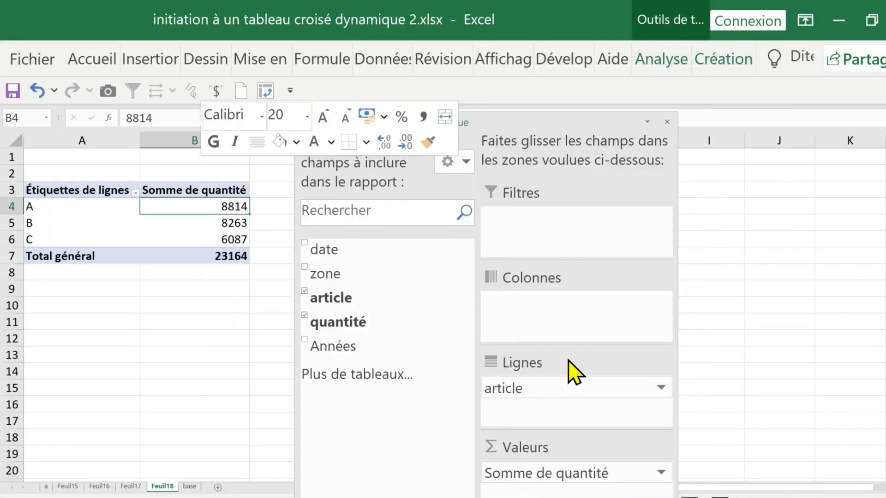
left_click(244, 322)
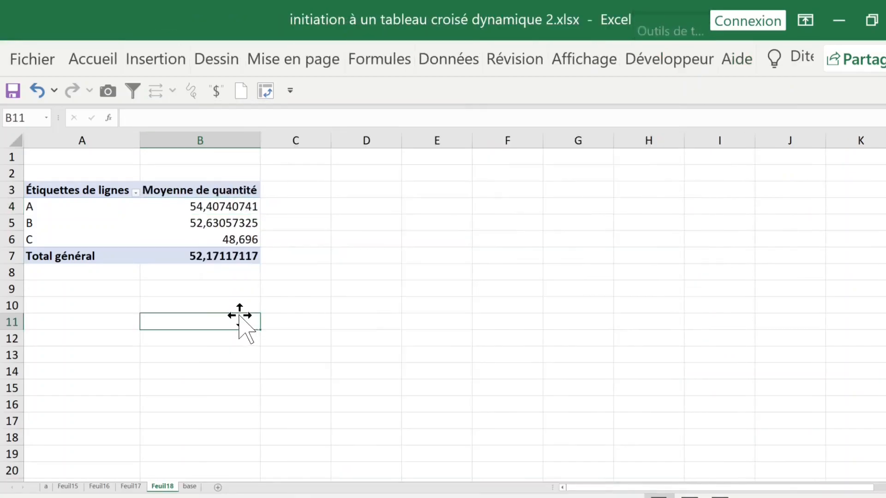
Step: Format the average quantities by article as Nombre with zero decimals
left_click(222, 207)
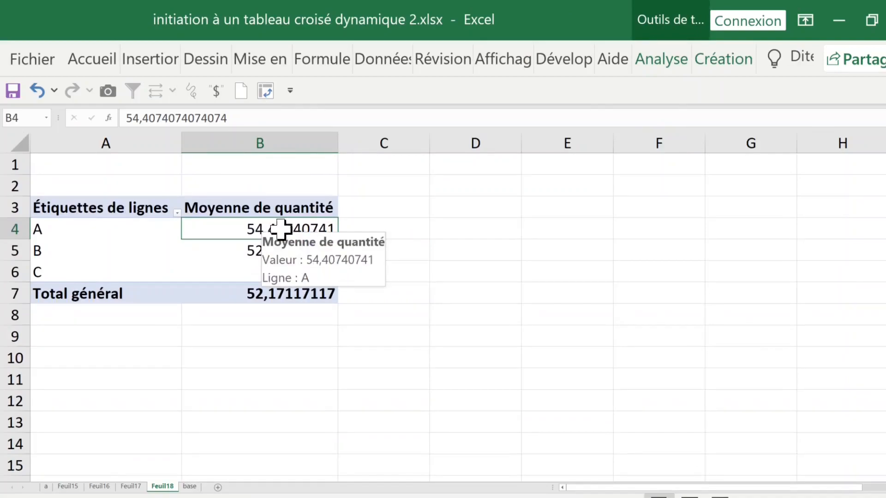
right_click(269, 231)
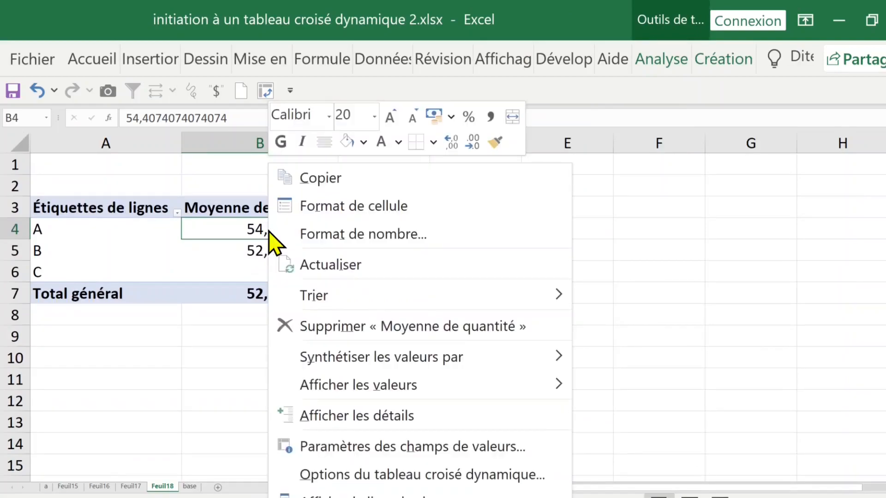
left_click(296, 235)
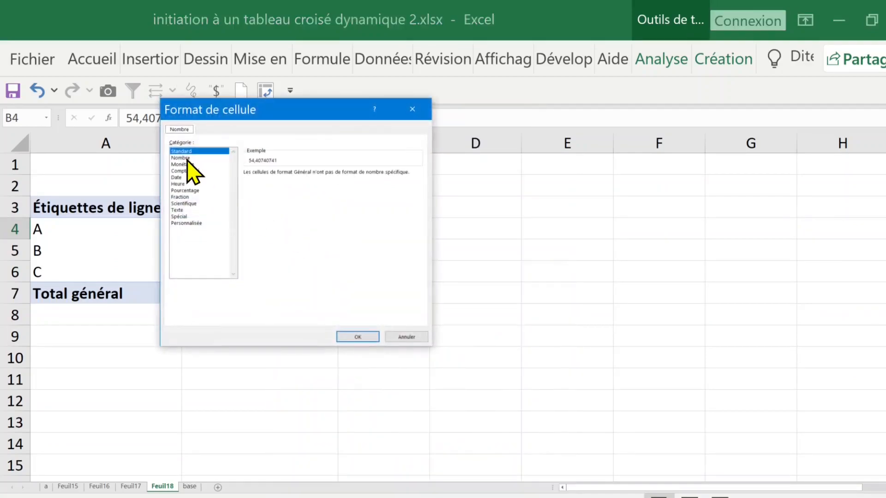
left_click(181, 158)
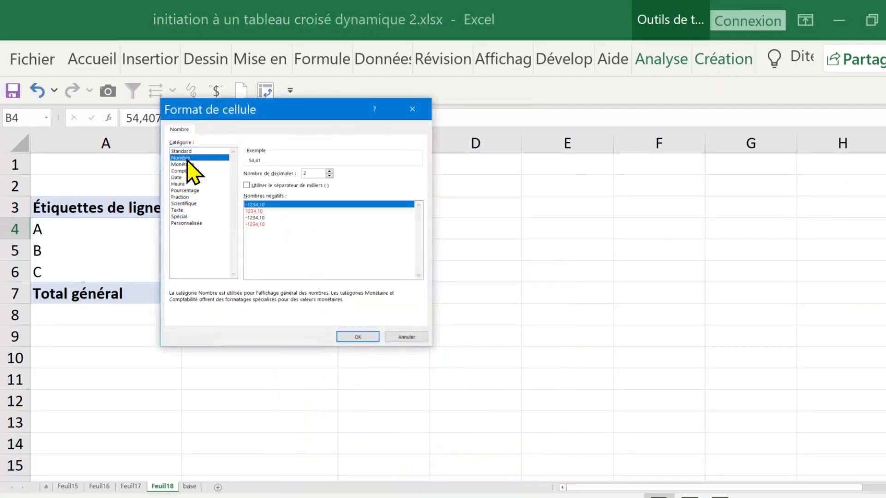
left_click(330, 176)
left_click(357, 337)
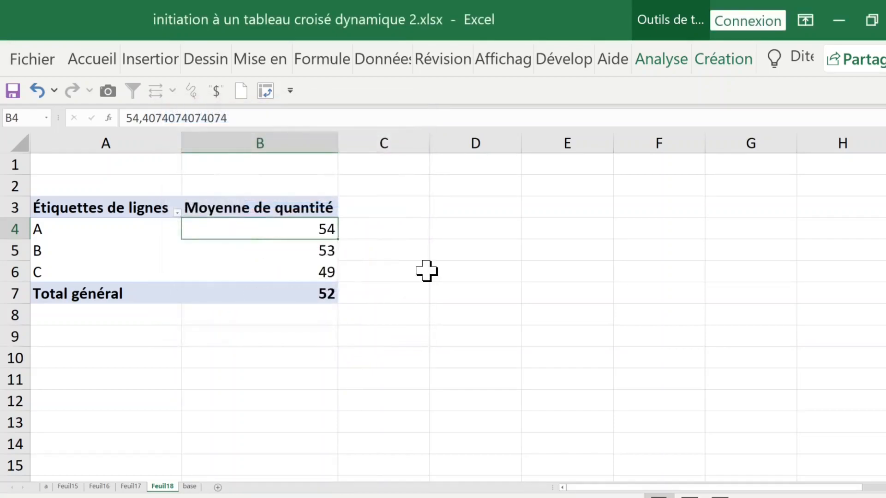
Step: Rename the article PivotTable's grand total label in A7 as "moyenne"
left_click(120, 294)
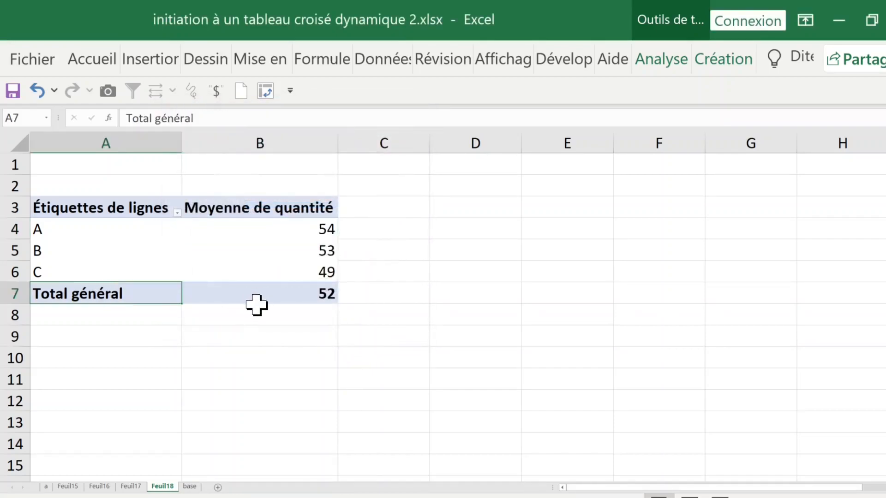
type("moyeene")
key("Return")
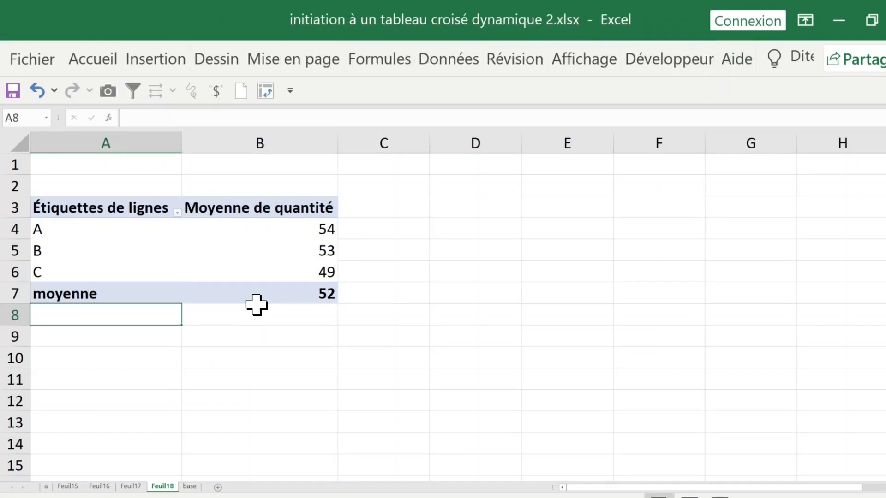
Step: Check article A's average against task 10 on the base sheet and add a new blank worksheet after it
left_click(75, 232)
left_click(294, 234)
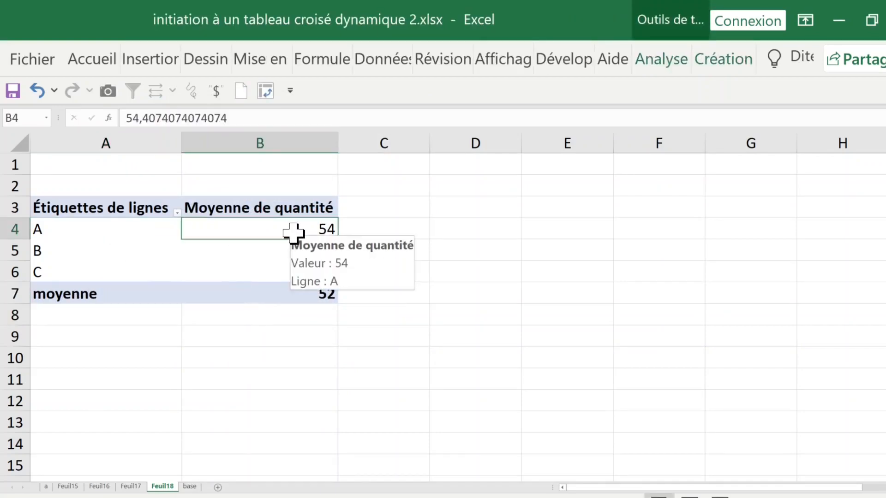
key("ctrl+Page_Down")
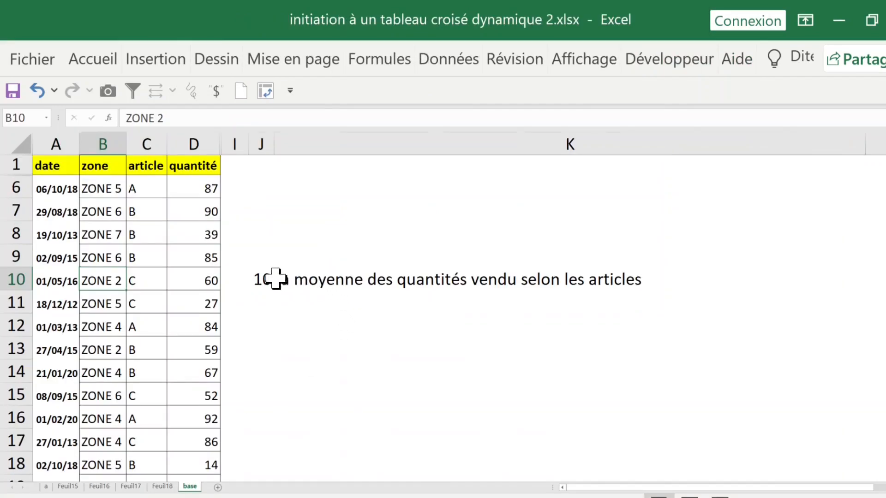
left_click(277, 281)
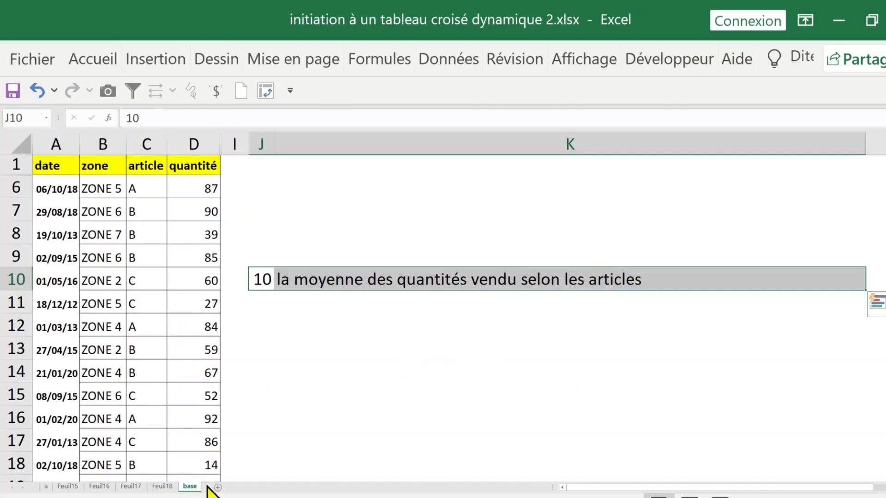
left_click(243, 488)
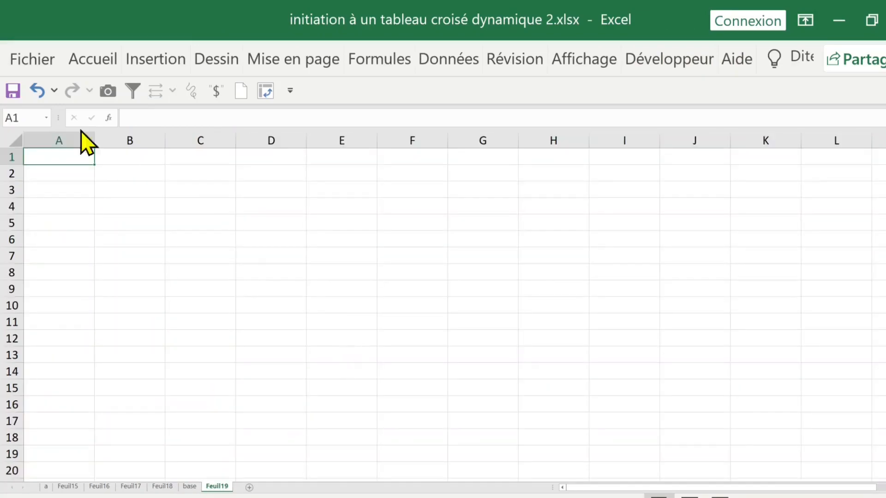
left_click(163, 64)
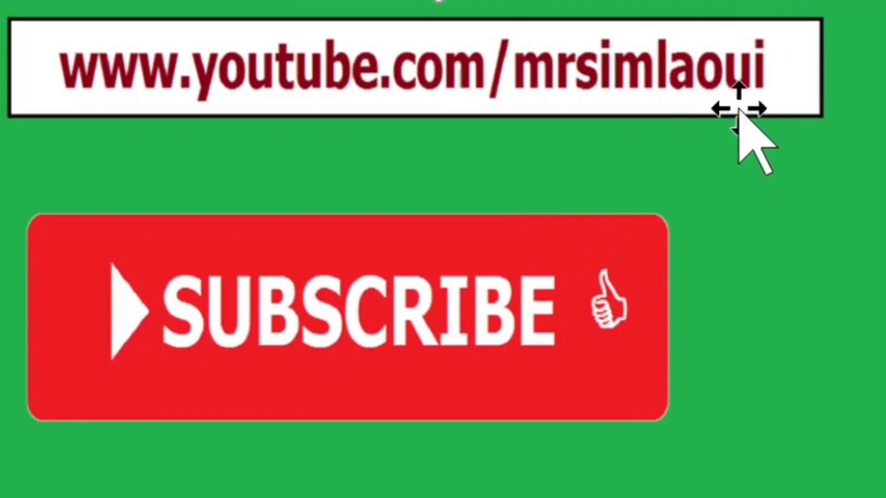